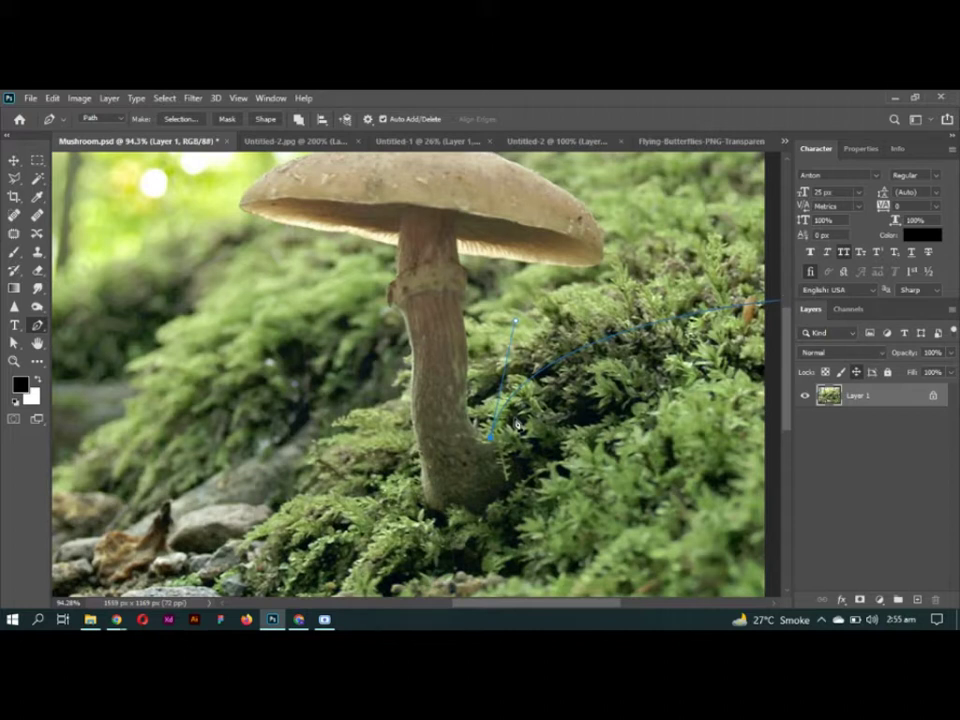
Step: Start the path at the stem base and curve it around the cap's right side
drag(458, 437, 477, 333)
scroll(472, 390, up, 3)
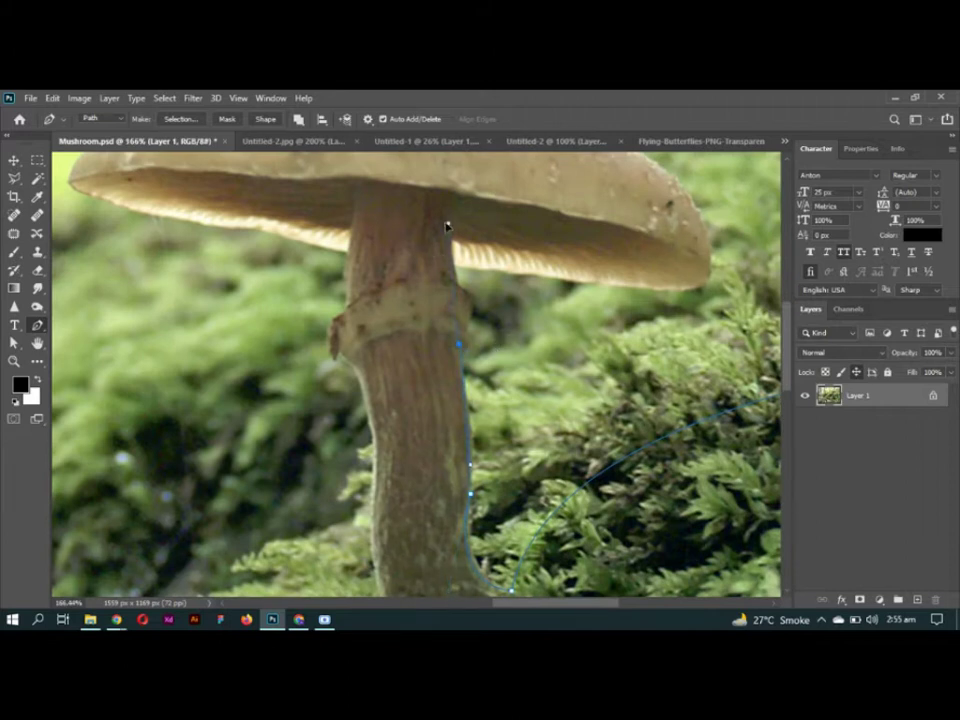
key(ctrl+z)
key(ctrl+z)
drag(538, 289, 455, 345)
drag(583, 346, 625, 346)
drag(612, 268, 576, 178)
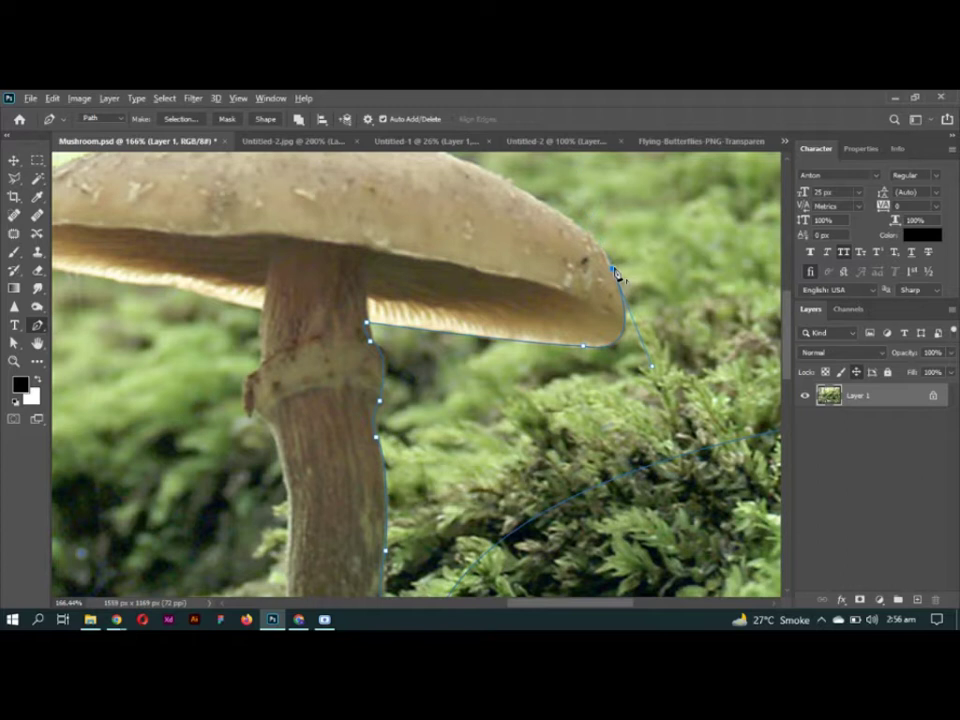
scroll(531, 314, down, 2)
Step: Trace the cap's top edge to its left tip, breaking each anchor's handle with Alt-clicks
drag(563, 272, 438, 229)
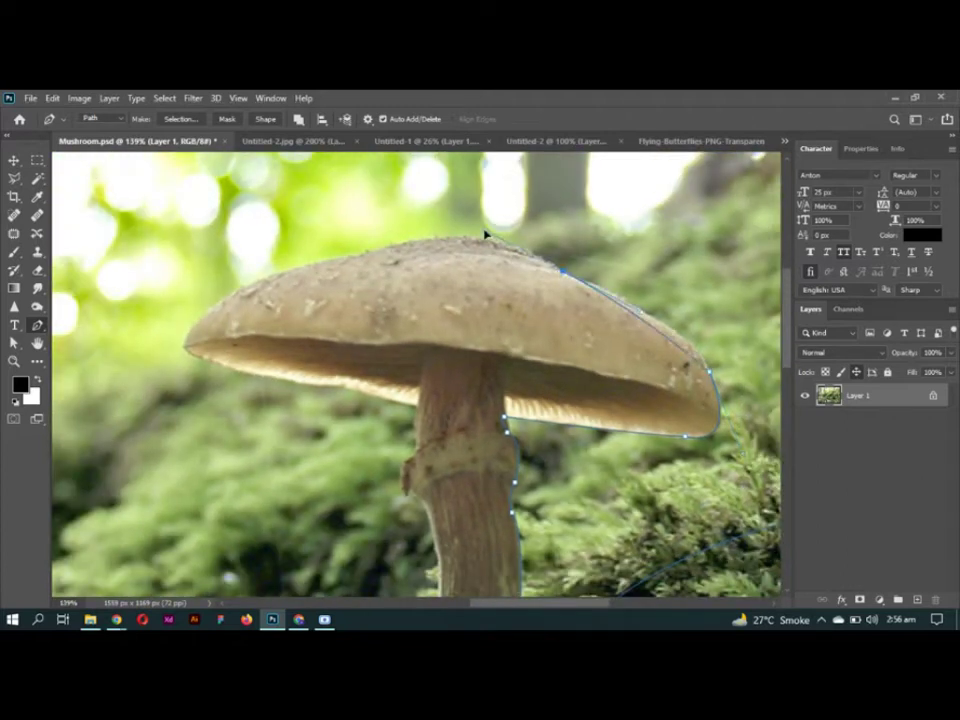
alt+click(566, 272)
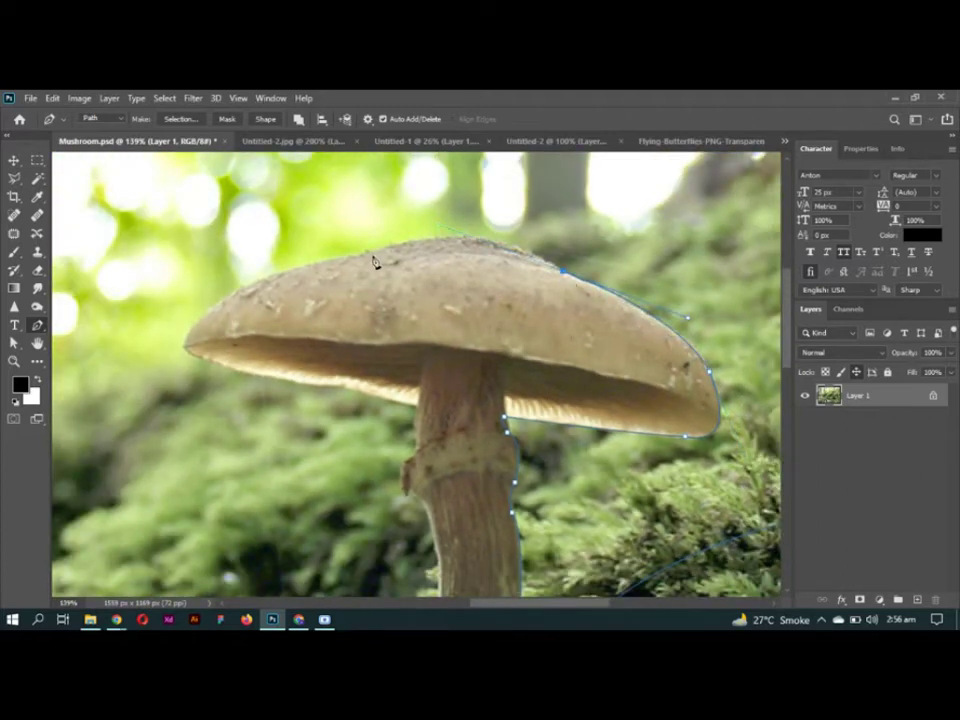
drag(381, 249, 283, 286)
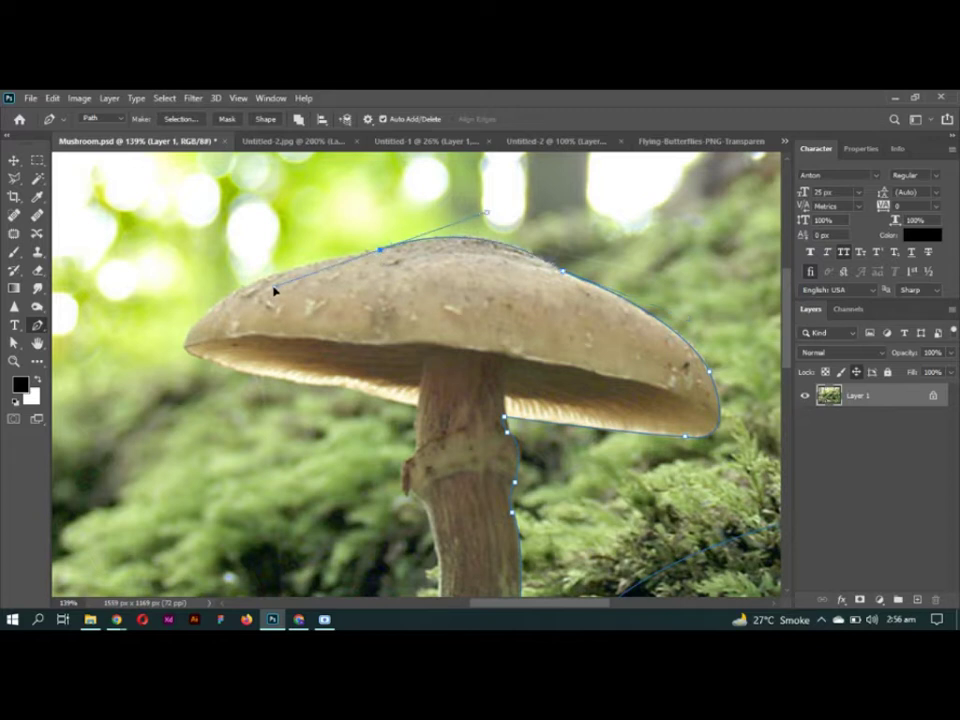
alt+click(381, 251)
drag(184, 346, 156, 425)
alt+click(185, 347)
Step: Follow the cap's underside, add a corner at the stem, and continue down the stem
drag(342, 384, 487, 397)
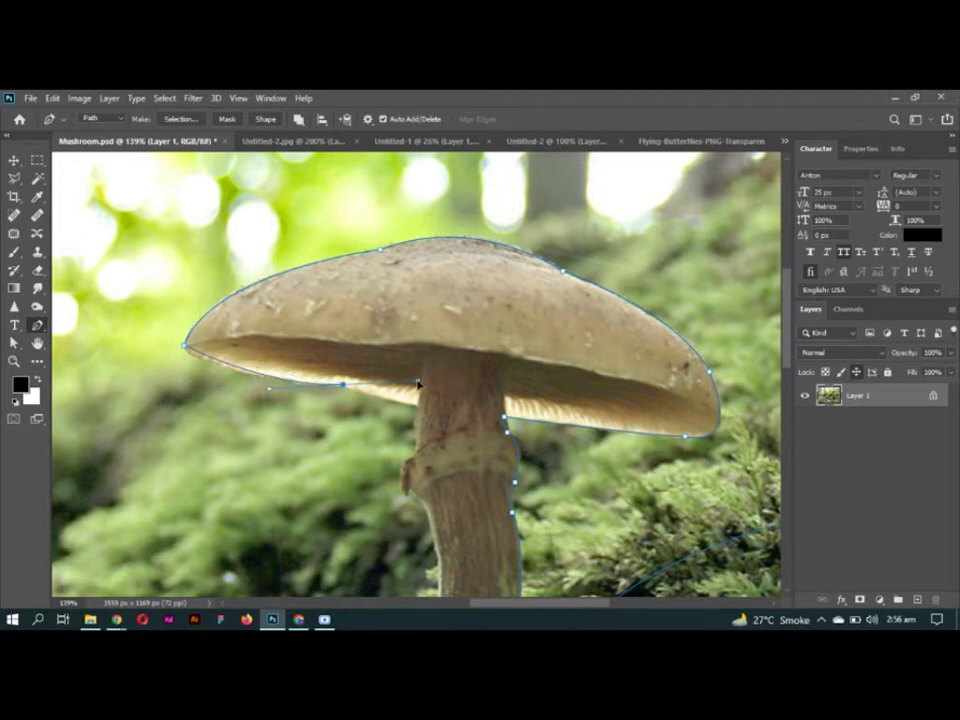
alt+click(342, 385)
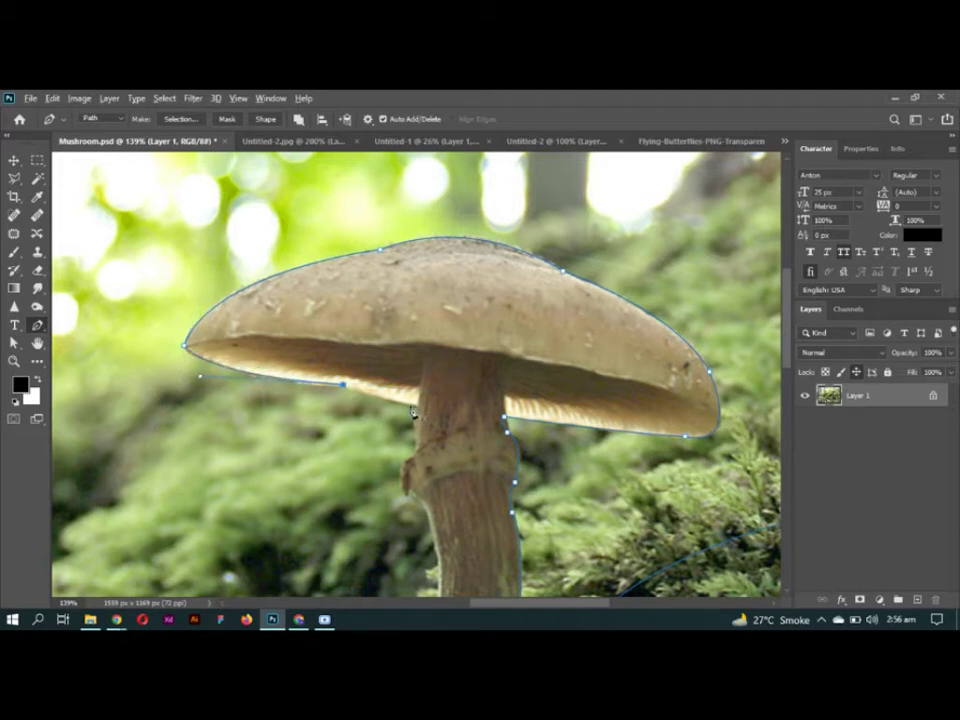
click(418, 407)
scroll(418, 405, down, 3)
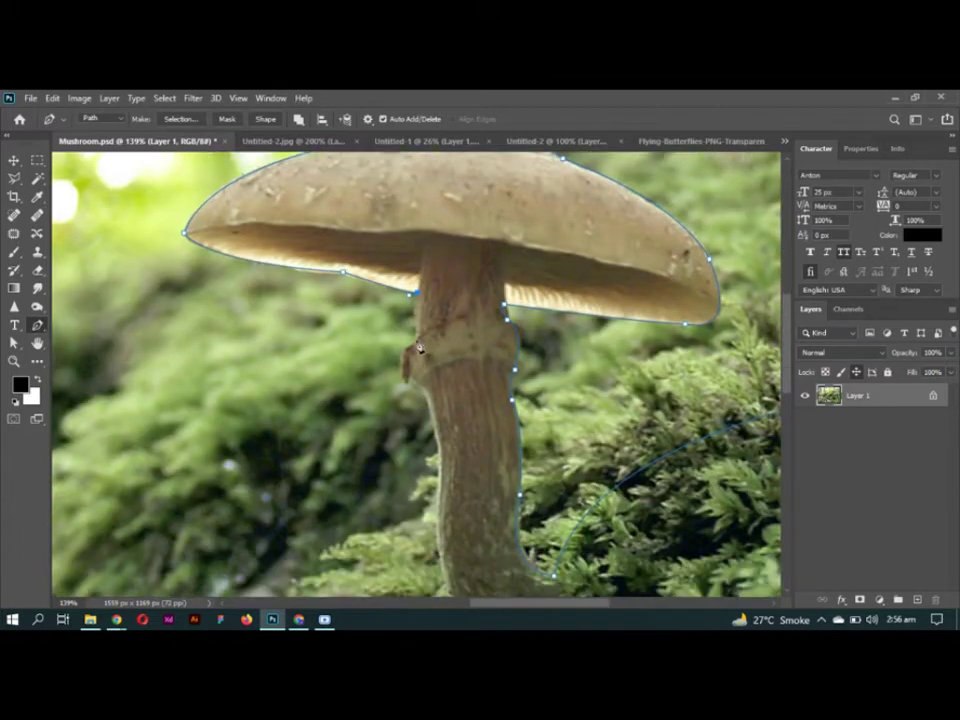
drag(424, 391, 463, 398)
scroll(425, 410, down, 2)
drag(441, 403, 433, 476)
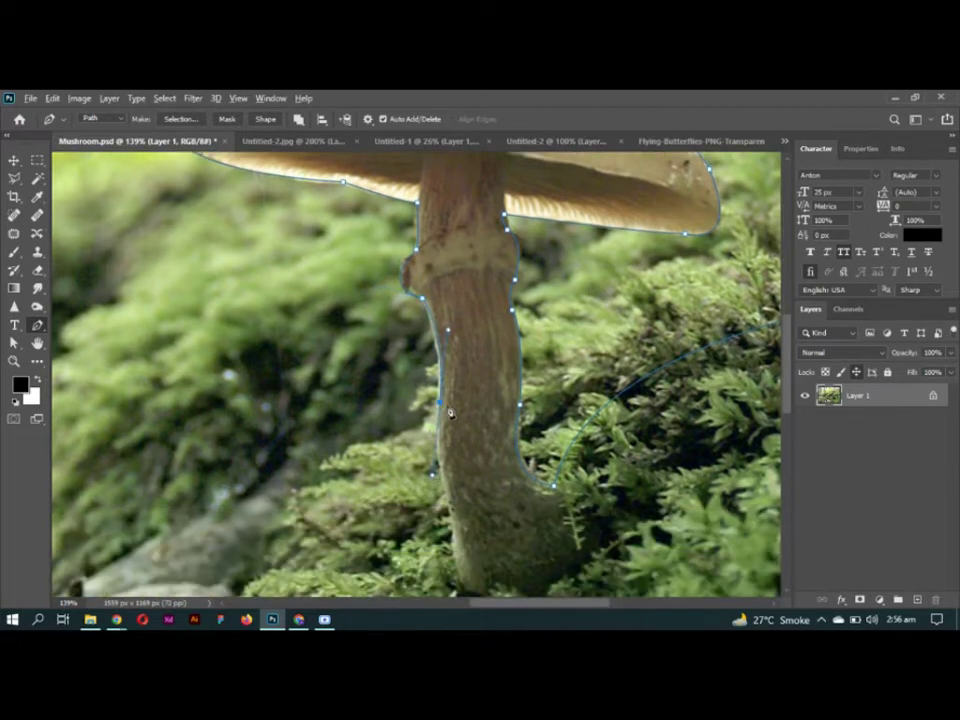
Step: Trace the stem's lower left edge down onto the rock and over its top
scroll(450, 412, down, 2)
drag(482, 438, 491, 478)
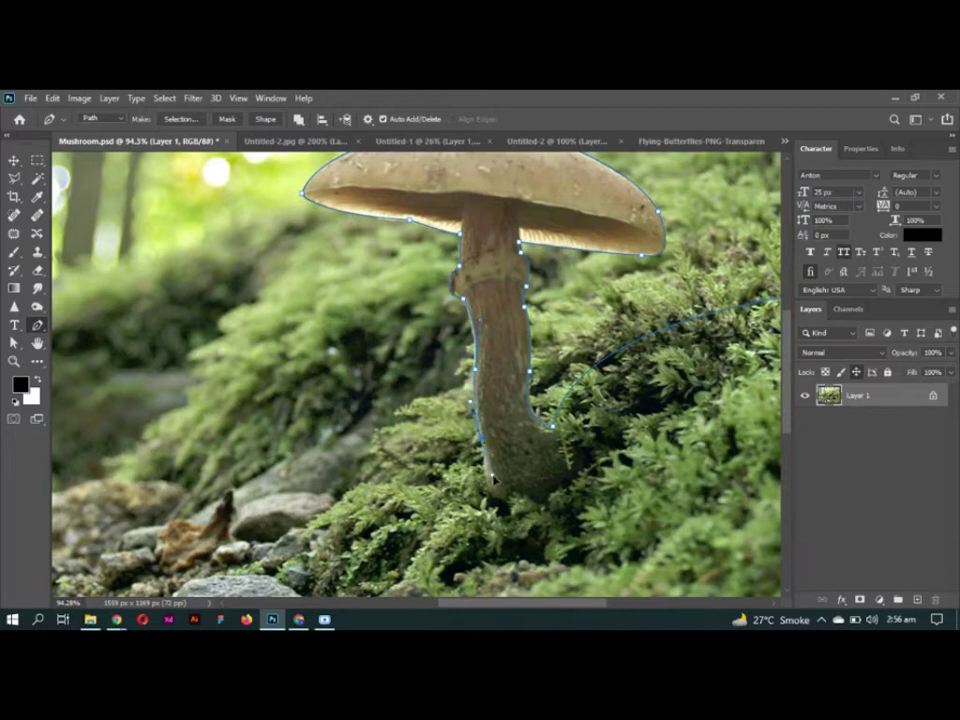
scroll(483, 443, down, 2)
scroll(483, 443, up, 1)
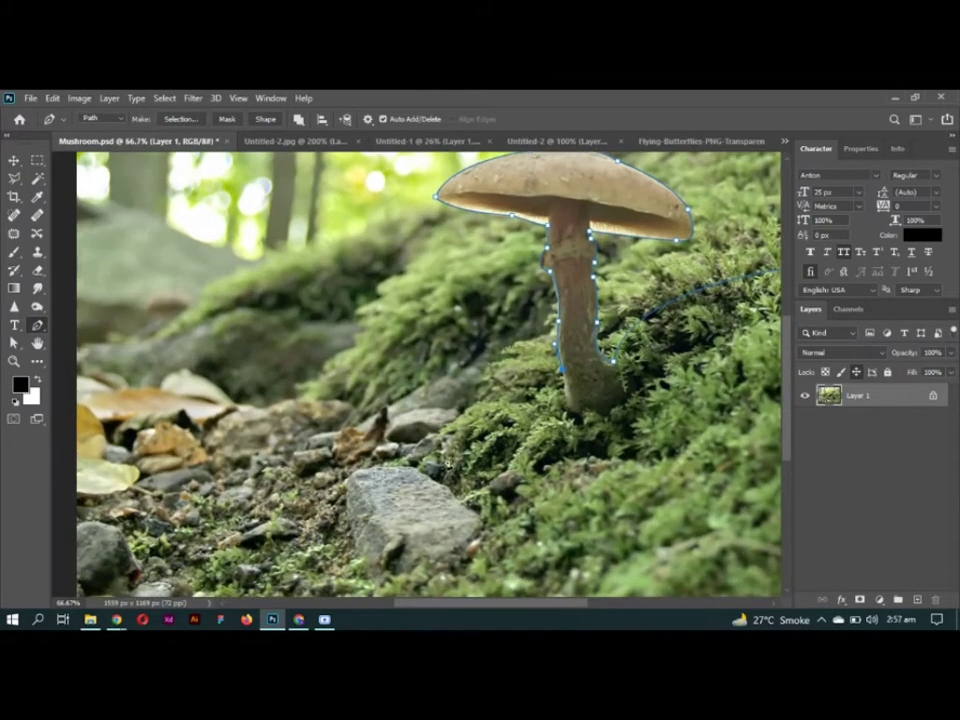
drag(434, 468, 433, 540)
scroll(439, 487, up, 3)
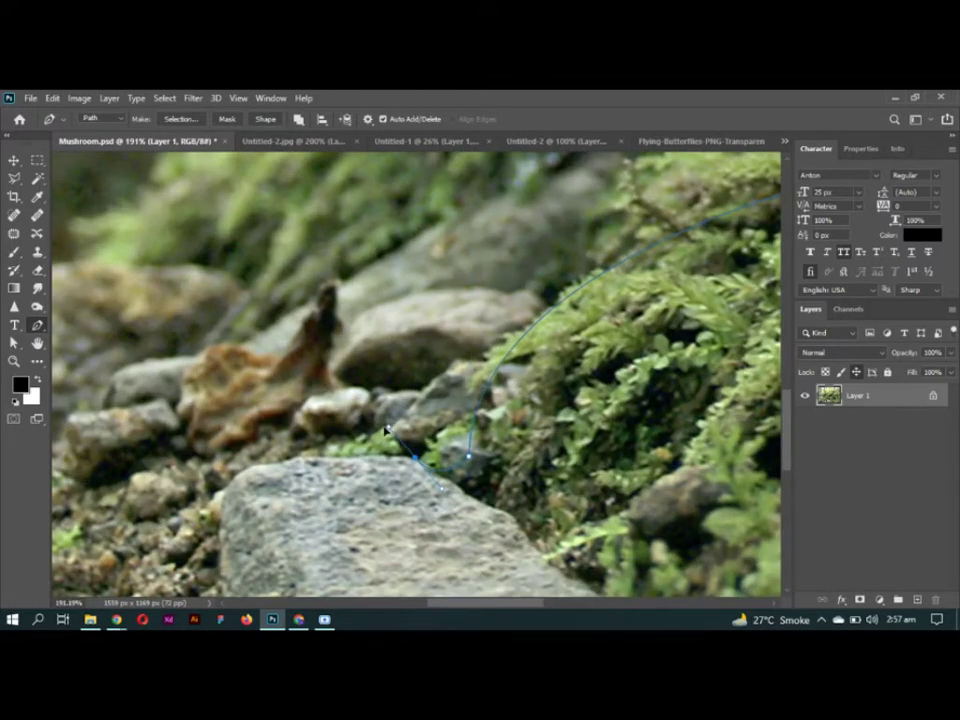
scroll(418, 466, down, 3)
scroll(412, 410, left, 3)
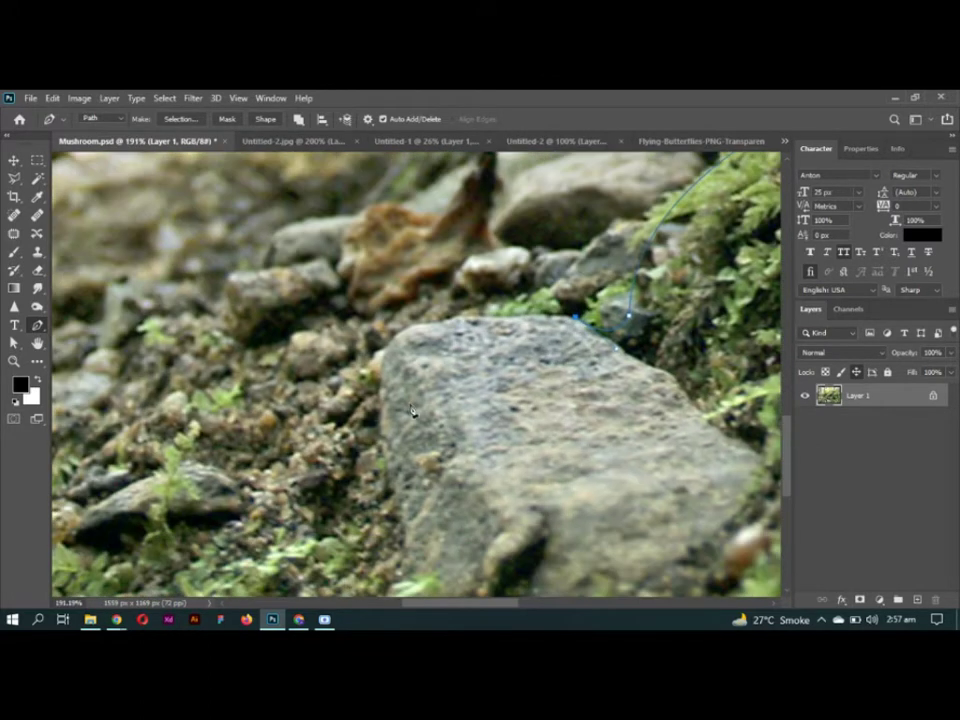
drag(383, 367, 379, 432)
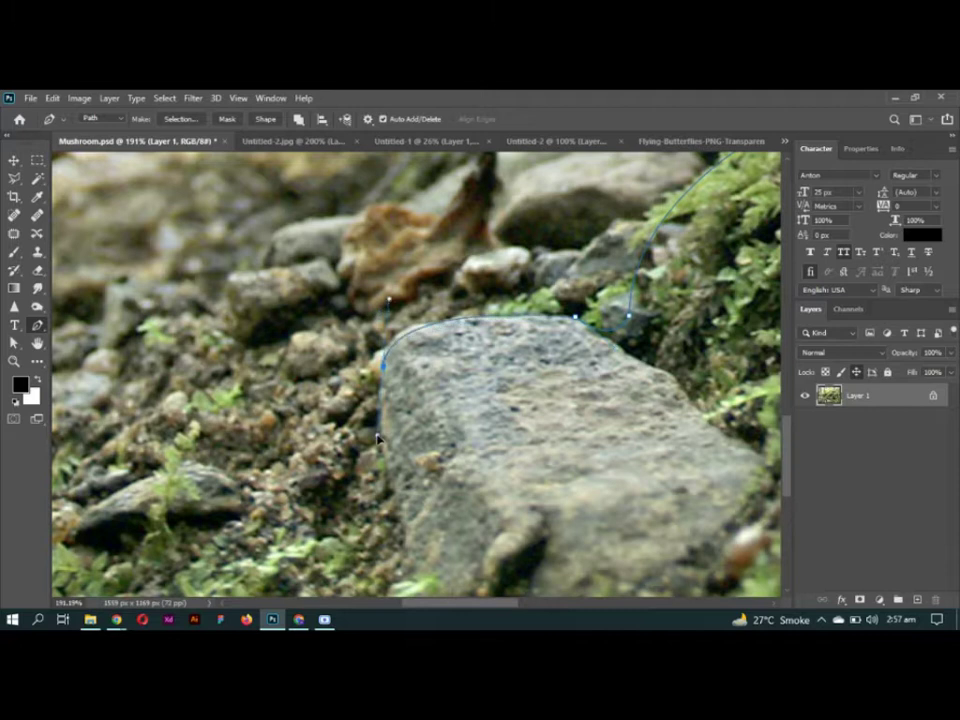
Step: Extend the path past the image's left edge with anchors outside the canvas
scroll(384, 375, down, 3)
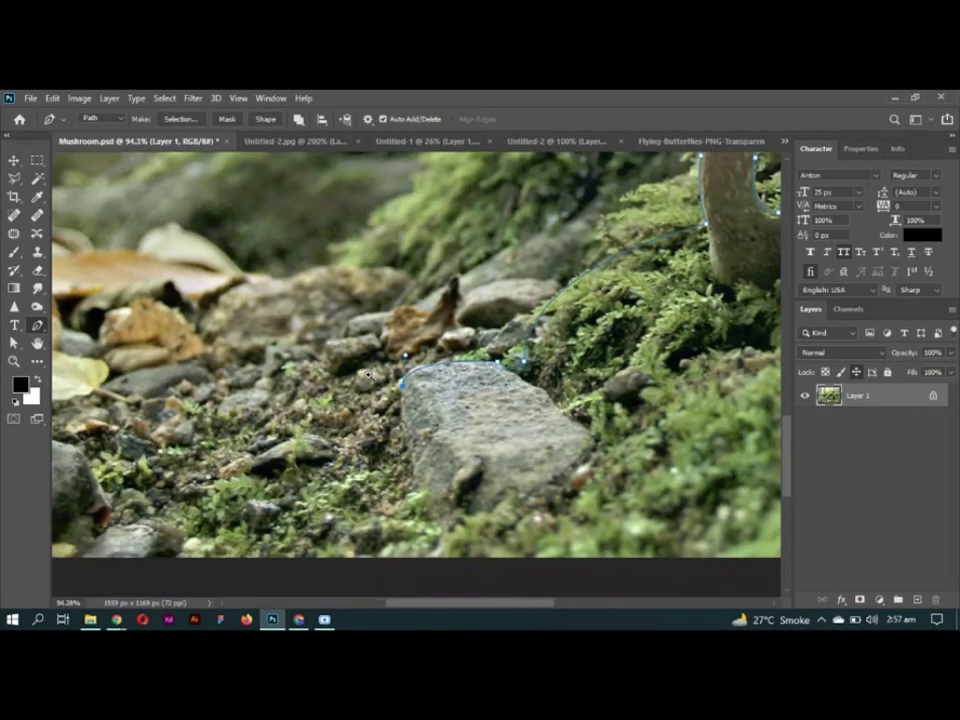
scroll(330, 420, down, 1)
click(72, 441)
drag(133, 449, 273, 464)
drag(185, 459, 142, 492)
scroll(190, 460, down, 2)
scroll(210, 500, down, 2)
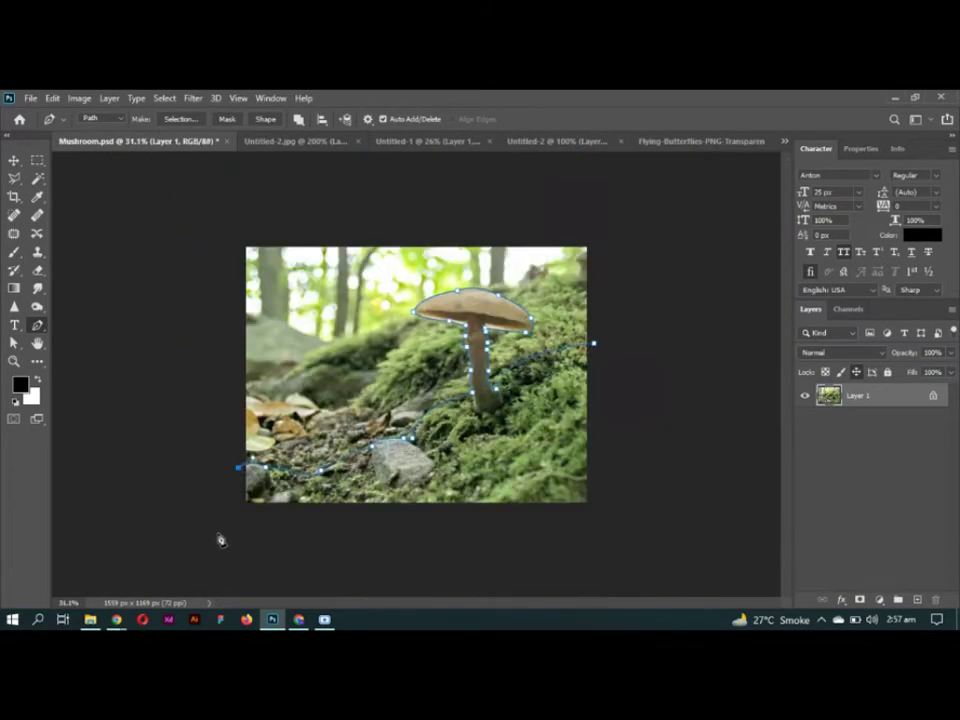
Step: Close the path, turn it into a selection, and unlock the photo layer
click(644, 481)
key(ctrl+Return)
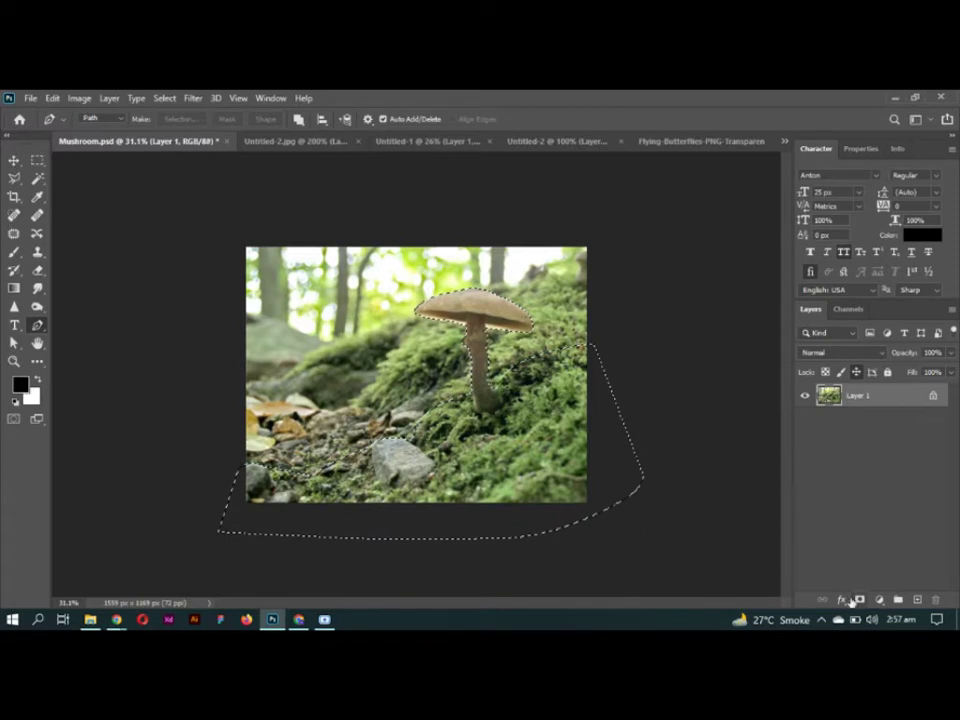
key(v)
click(429, 399)
click(465, 296)
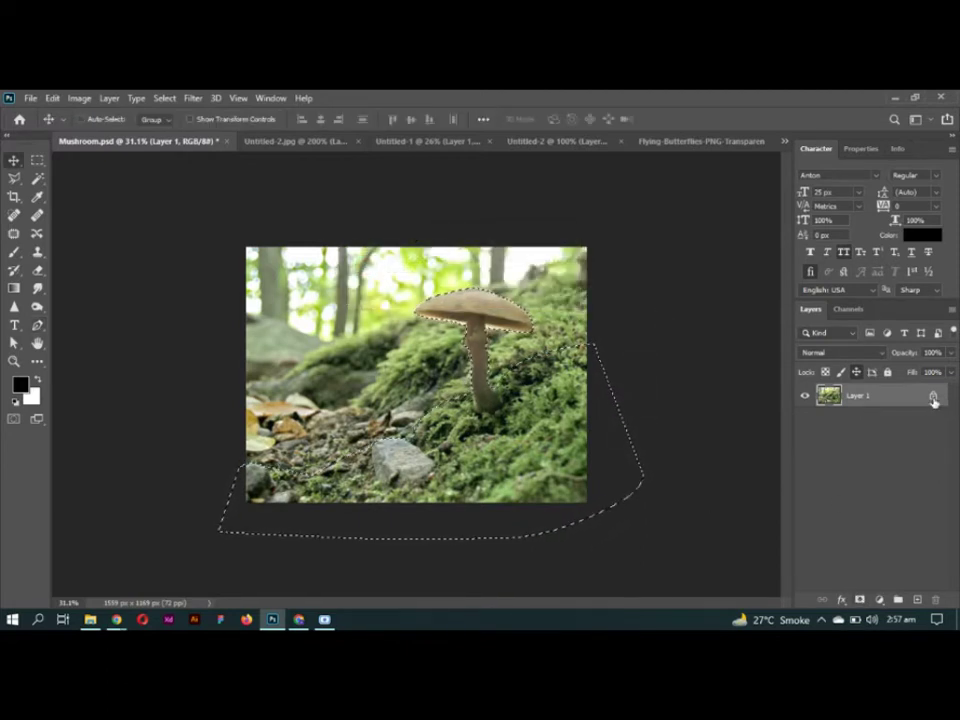
click(932, 398)
key(ctrl+d)
Step: Copy the mushroom onto its own layer, zoom in, and hide the photo copy
key(ctrl+j)
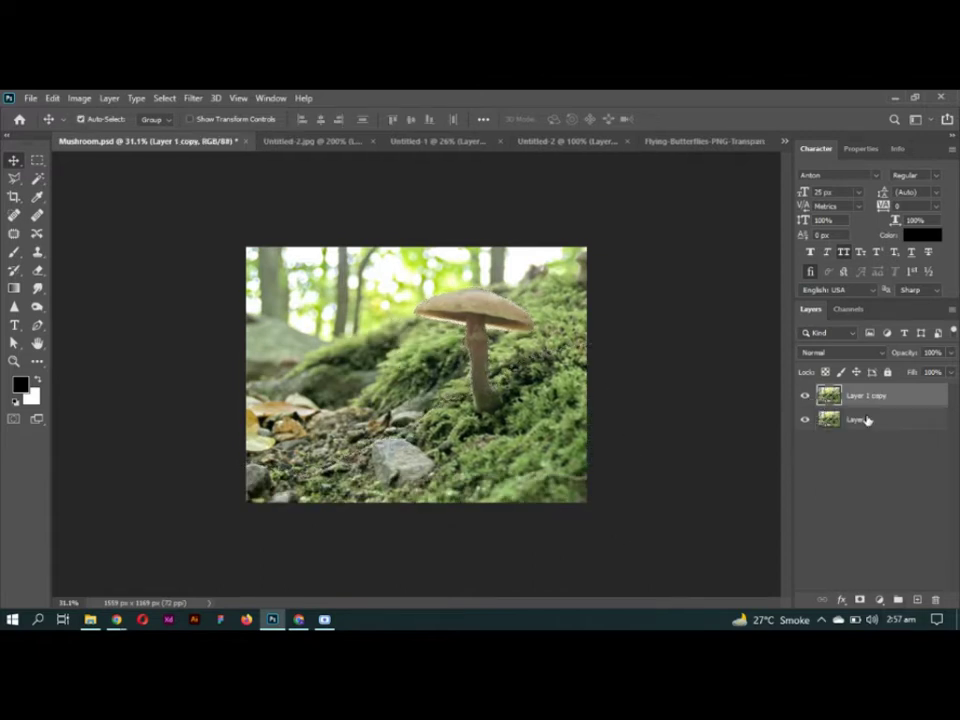
key(ctrl+j)
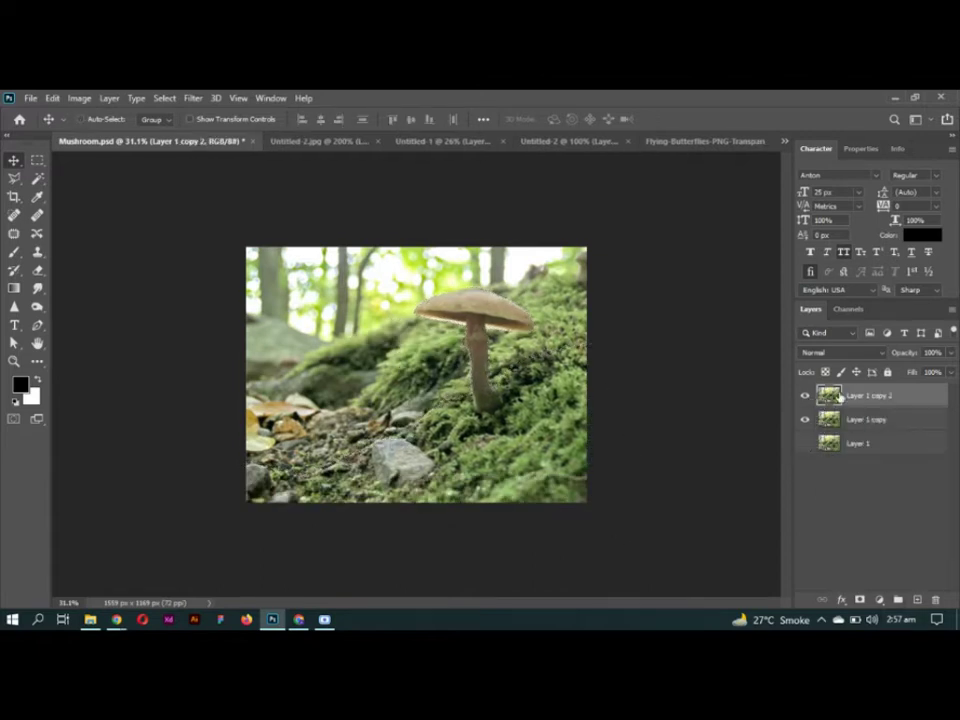
click(435, 119)
key(ctrl+plus)
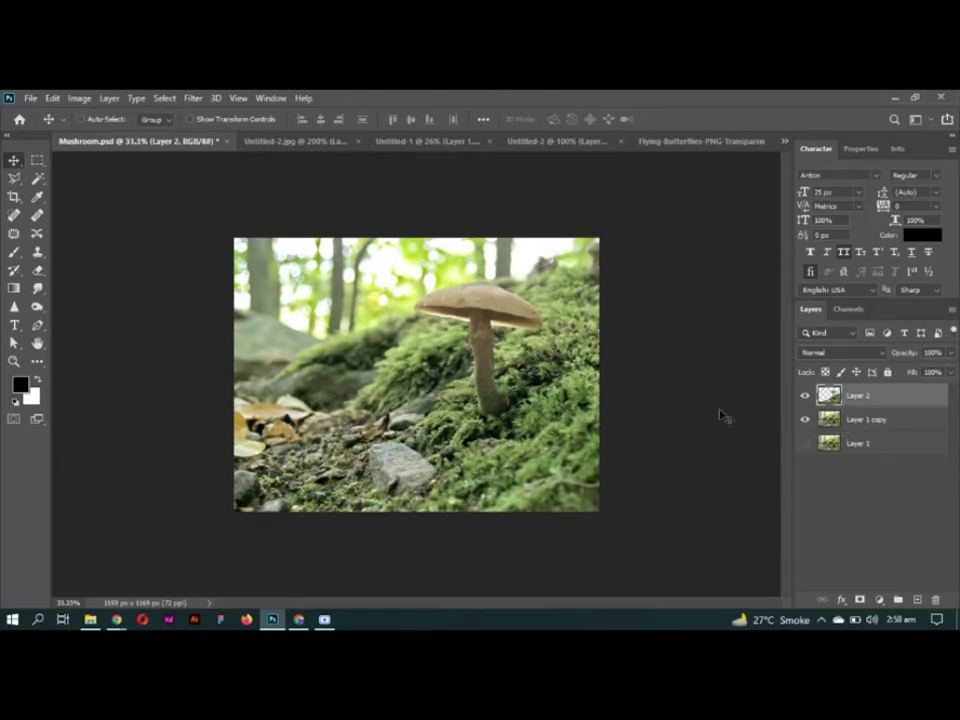
key(ctrl+plus)
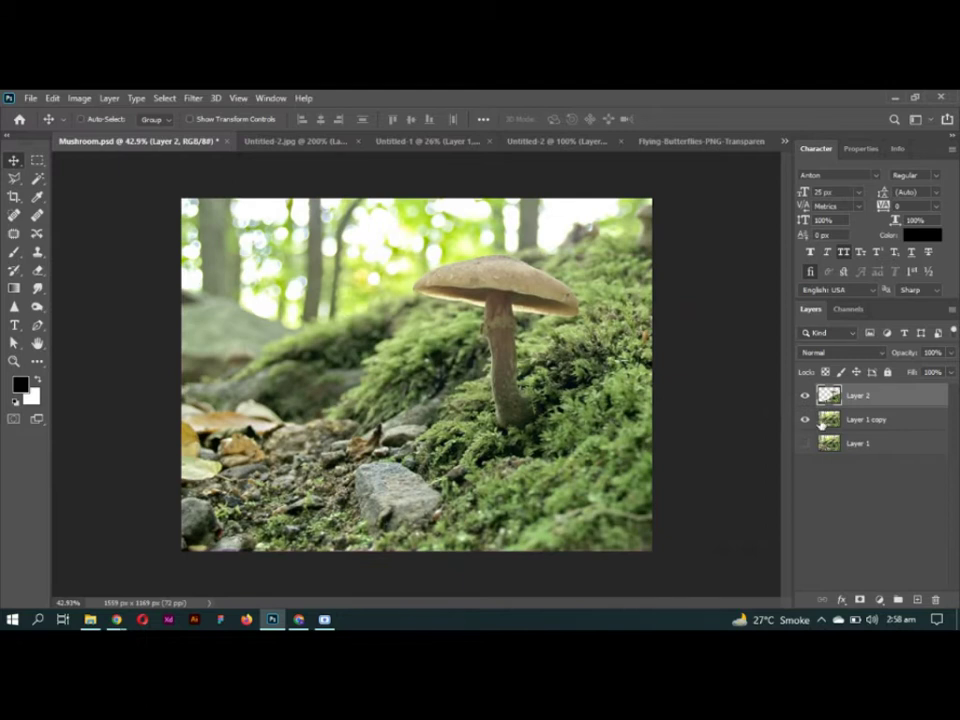
click(805, 420)
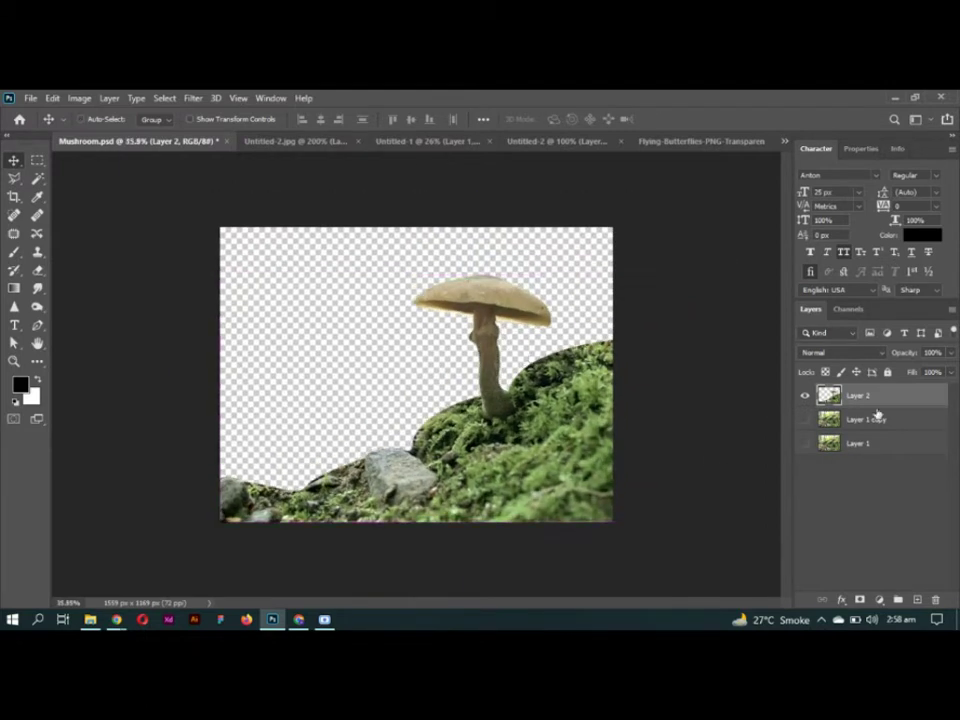
Step: Bring the forest layer from Untitled-2.jpg into the document and scale it to fill the canvas
click(300, 141)
mouse_move(449, 389)
mouse_down()
mouse_move(452, 372)
mouse_move(572, 553)
mouse_move(606, 579)
mouse_up()
key(ctrl+t)
key(Return)
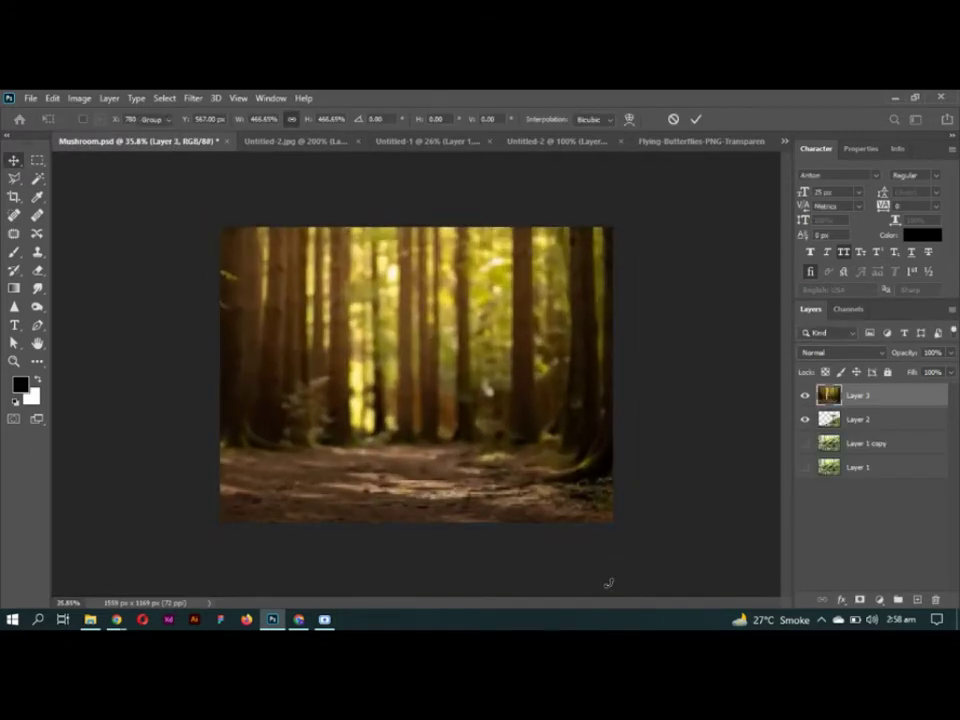
Step: Group Layer 1 copy and Layer 2 as 'Bg' and place the group above the forest
click(860, 441)
shift+click(859, 421)
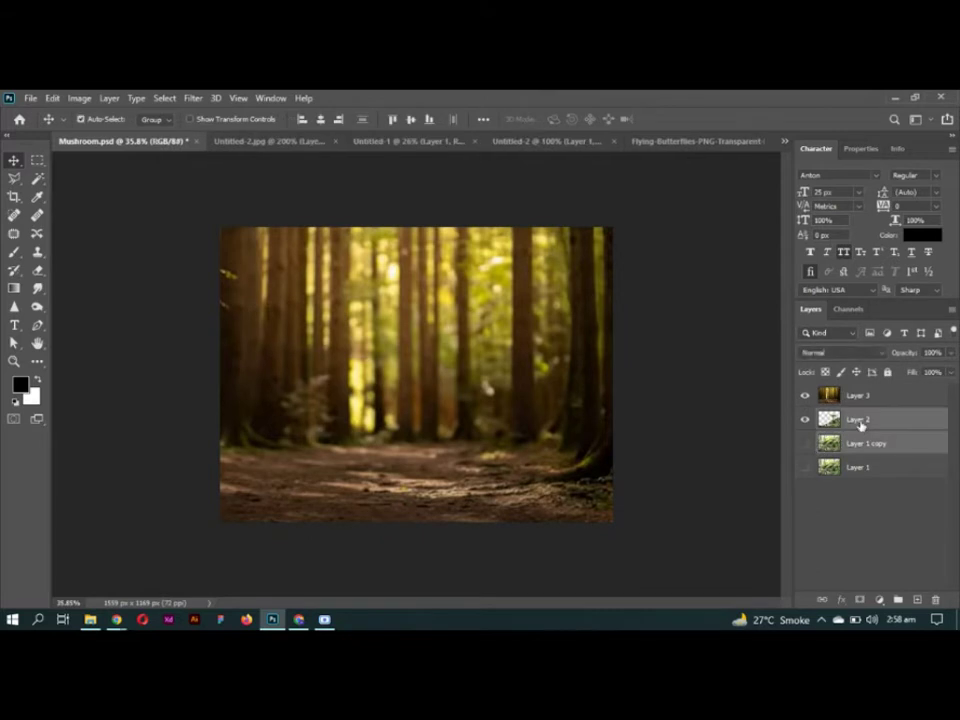
key(ctrl+g)
double_click(857, 416)
text(Bg)
key(Return)
click(858, 397)
key(ctrl+bracketleft)
key(ctrl+shift+g)
key(ctrl+z)
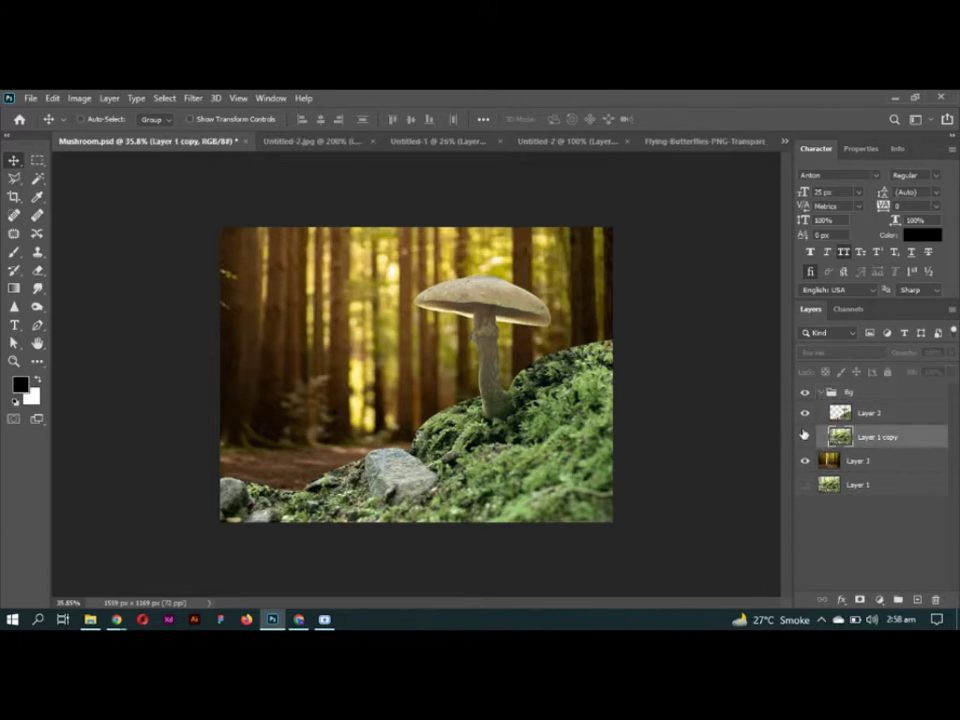
Step: Undo an accidental forest shift and choose Gaussian Blur from the Filter menu
click(804, 436)
click(805, 437)
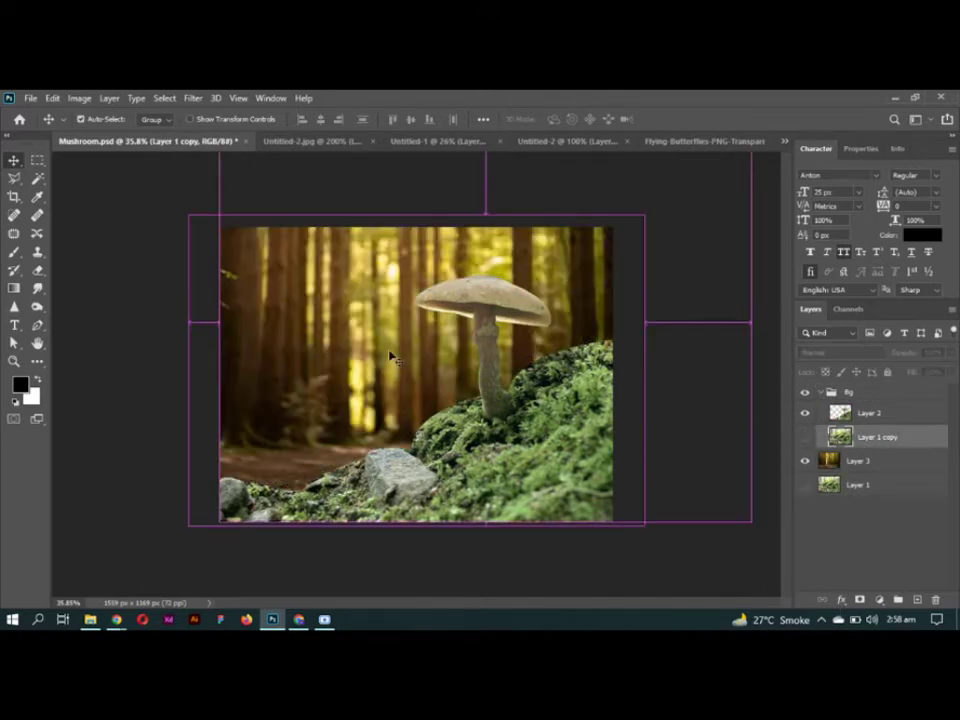
drag(393, 357, 369, 378)
key(ctrl+z)
click(193, 98)
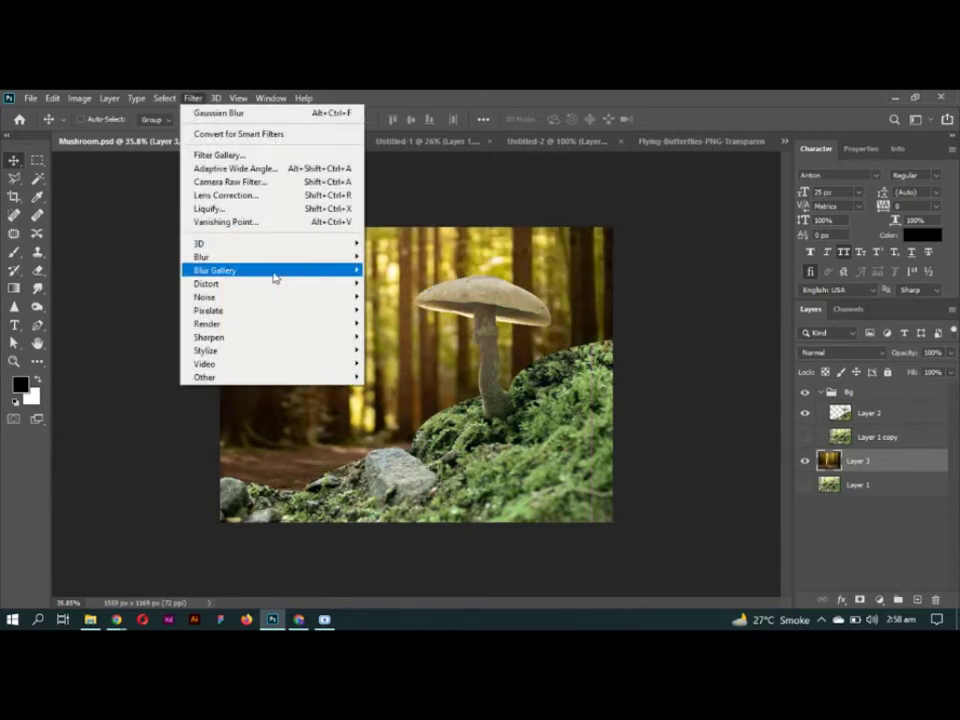
click(412, 310)
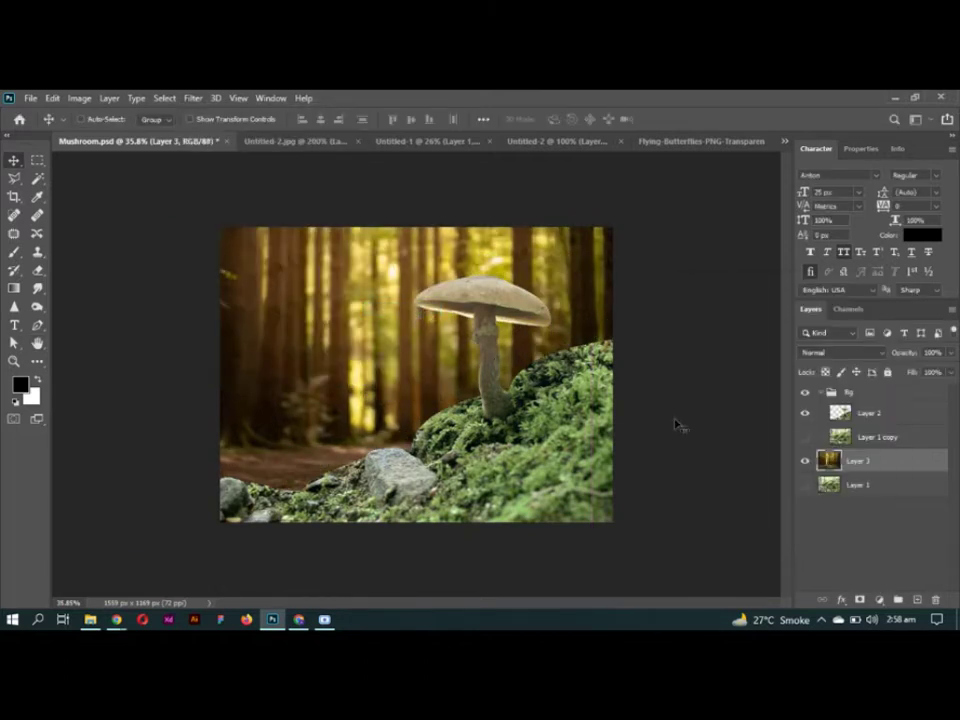
Step: Show Layer 1 copy, add a layer mask, and set up the Brush for masking
click(806, 437)
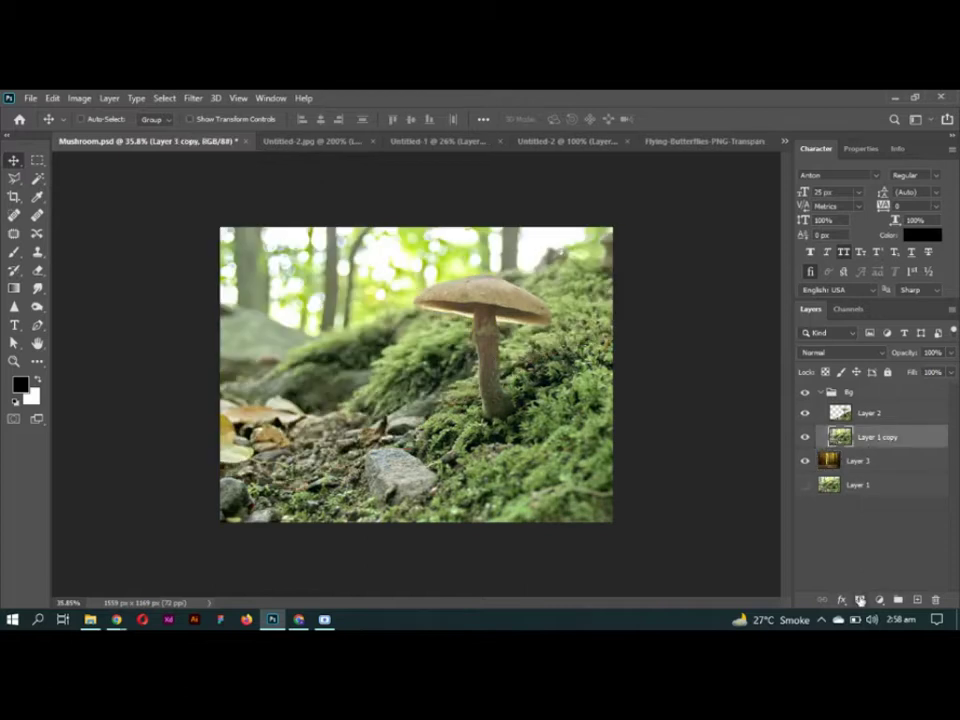
click(860, 600)
key(b)
mouse_move(579, 204)
mouse_down()
mouse_move(504, 214)
mouse_move(455, 255)
mouse_move(236, 267)
mouse_up()
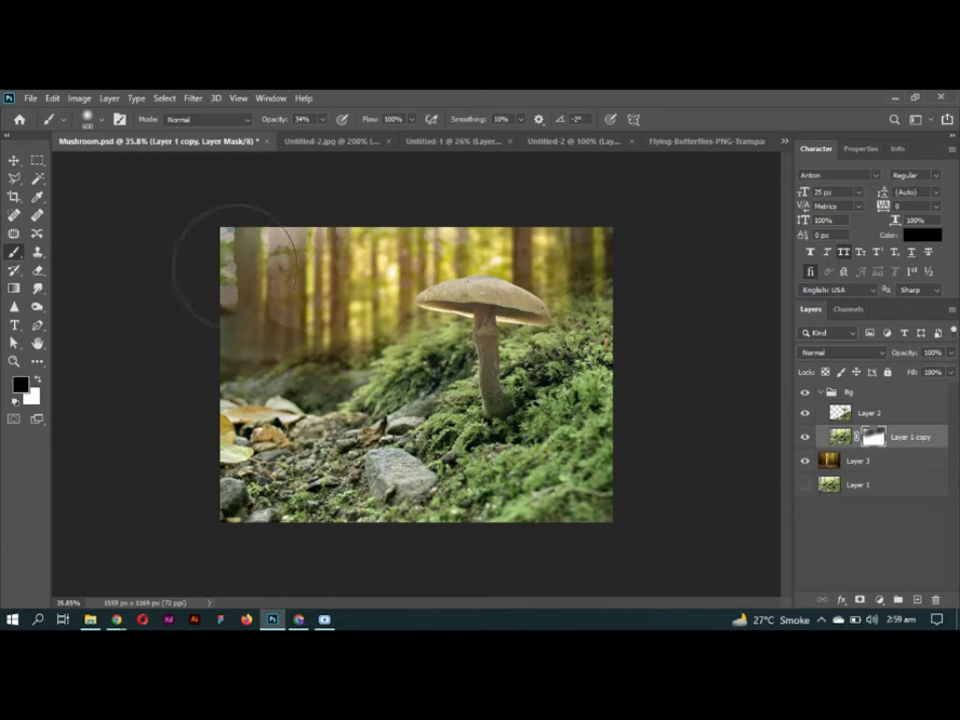
key(ctrl+z)
key(ctrl+z)
key(ctrl+z)
key(ctrl+z)
key(ctrl+z)
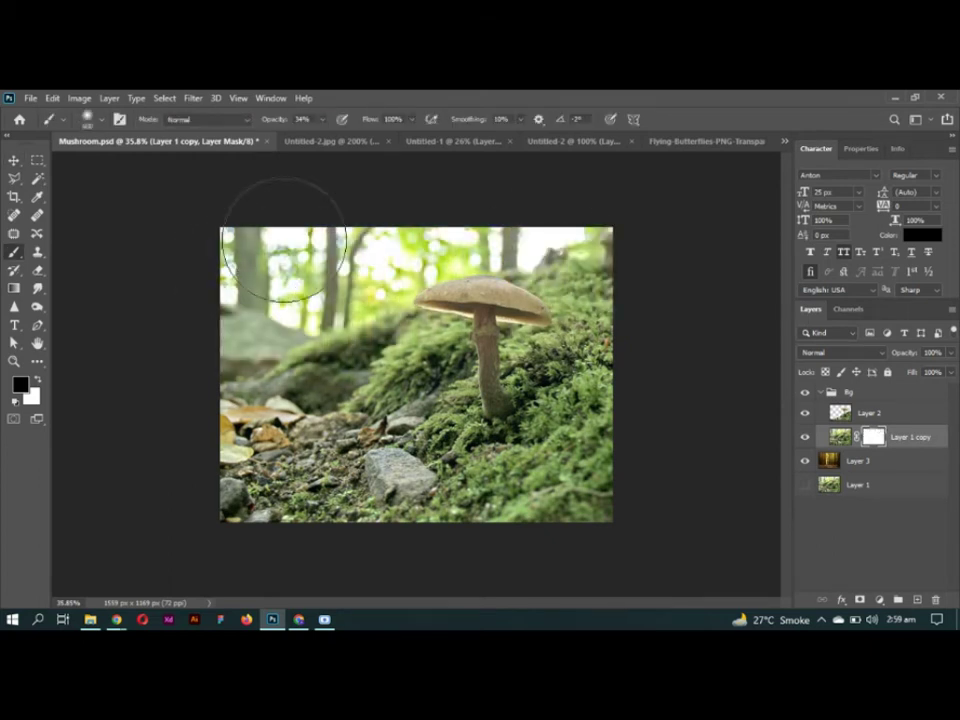
key(v)
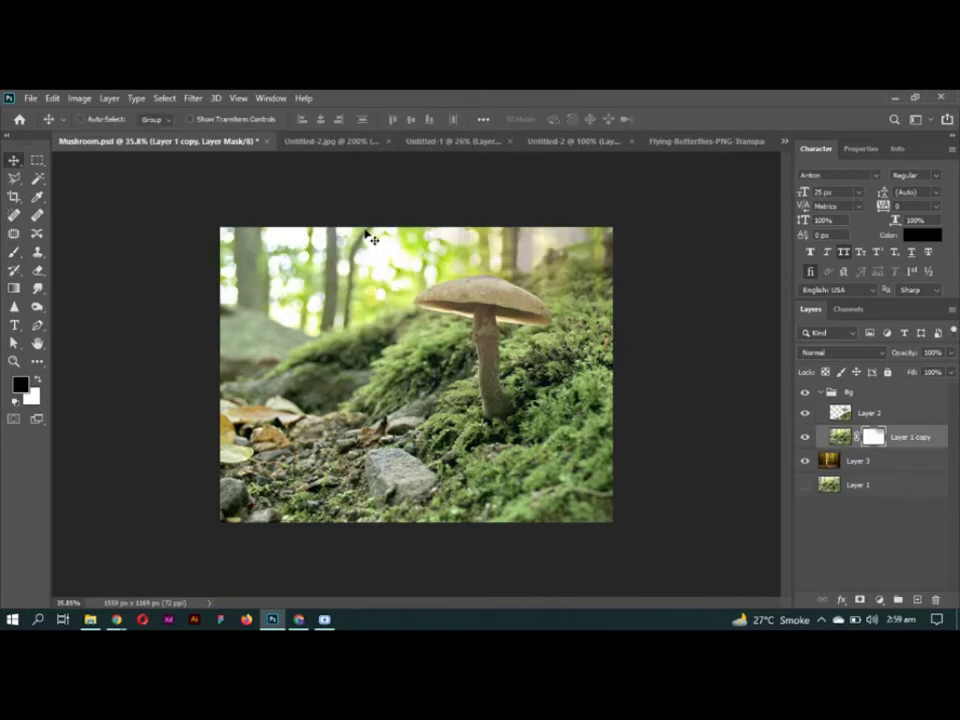
key(b)
Step: Paint black over the moss photo's top to reveal forest trees, undoing two stray strokes
mouse_move(600, 214)
mouse_down()
mouse_move(461, 214)
mouse_move(237, 341)
mouse_move(332, 321)
mouse_move(272, 343)
mouse_move(410, 240)
mouse_up()
drag(618, 300, 572, 335)
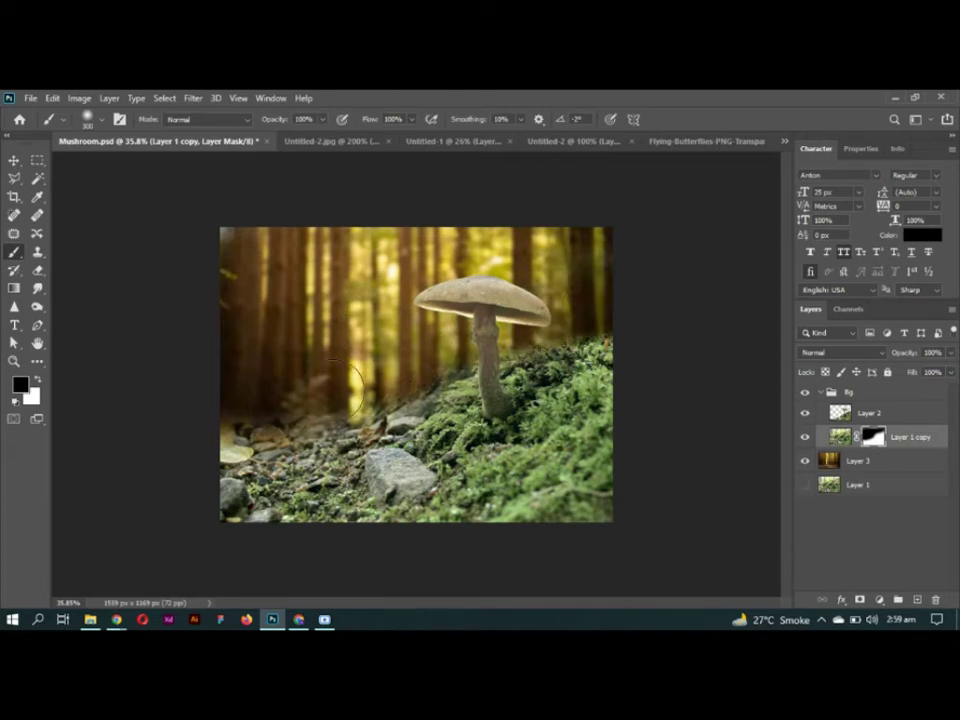
mouse_move(268, 398)
mouse_down()
mouse_move(214, 407)
mouse_move(400, 380)
mouse_up()
key(ctrl+z)
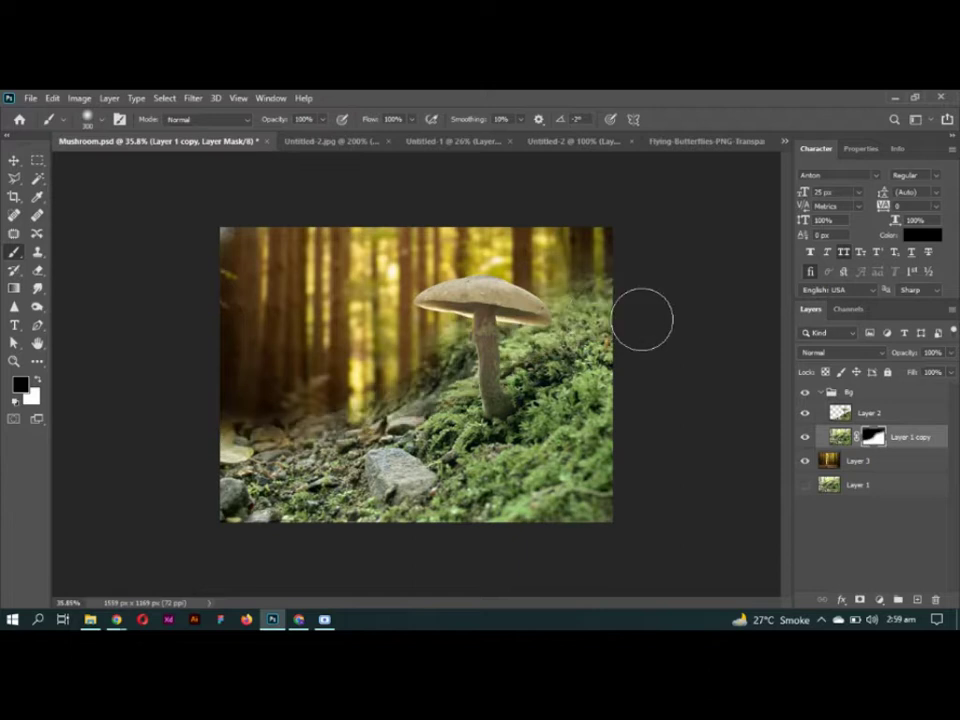
key(ctrl+z)
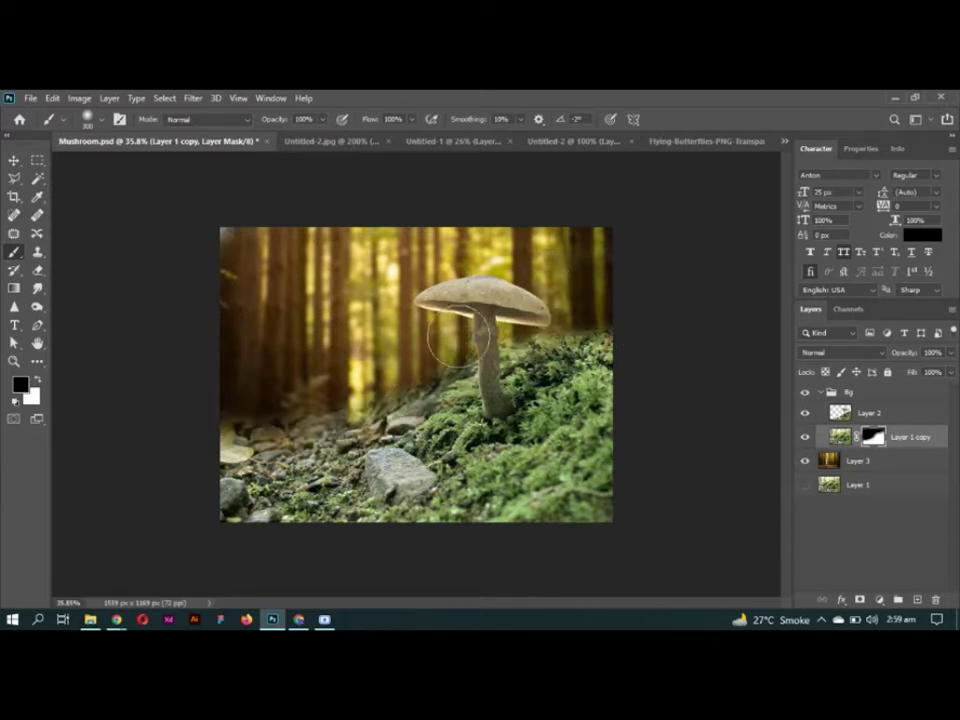
Step: Zoom in and mask out the light stone at lower left and the moss edge right of the mushroom
scroll(242, 435, up, 2)
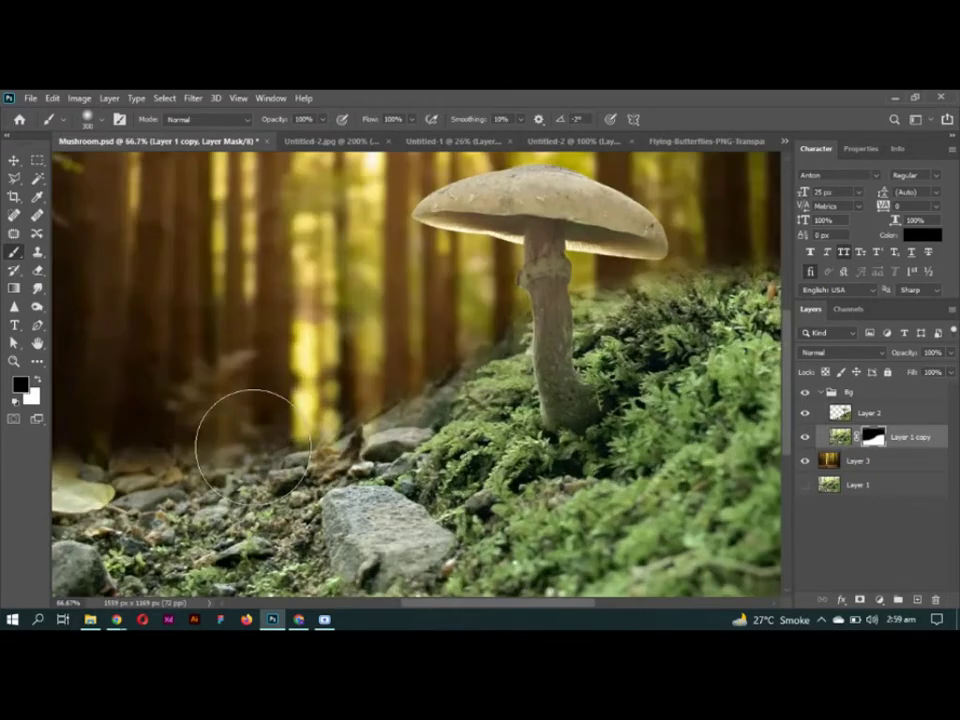
drag(227, 390, 357, 390)
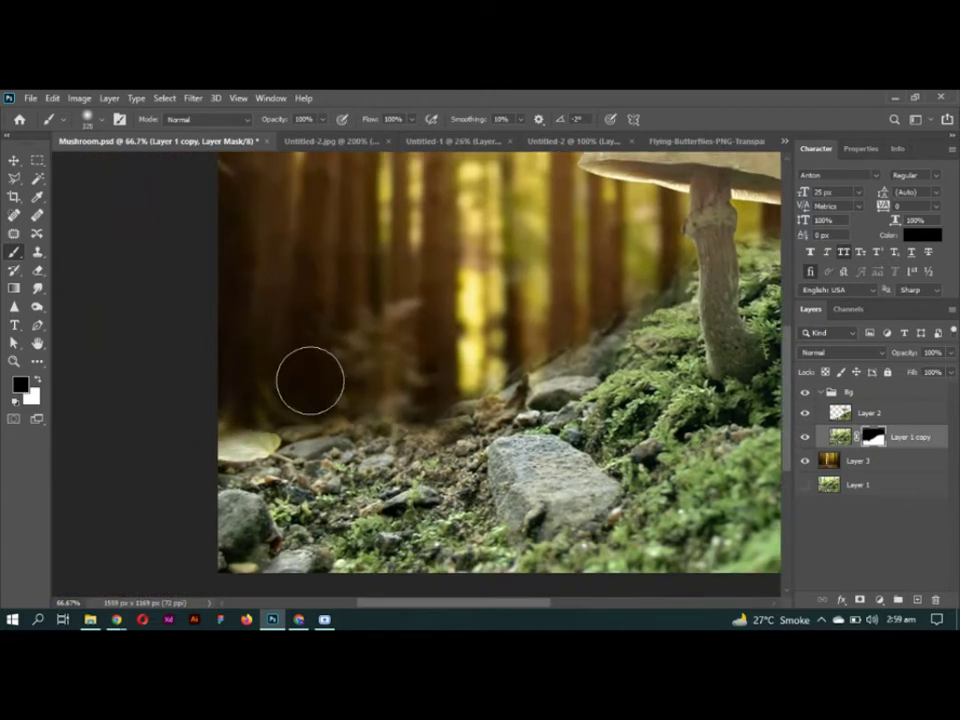
drag(298, 387, 274, 429)
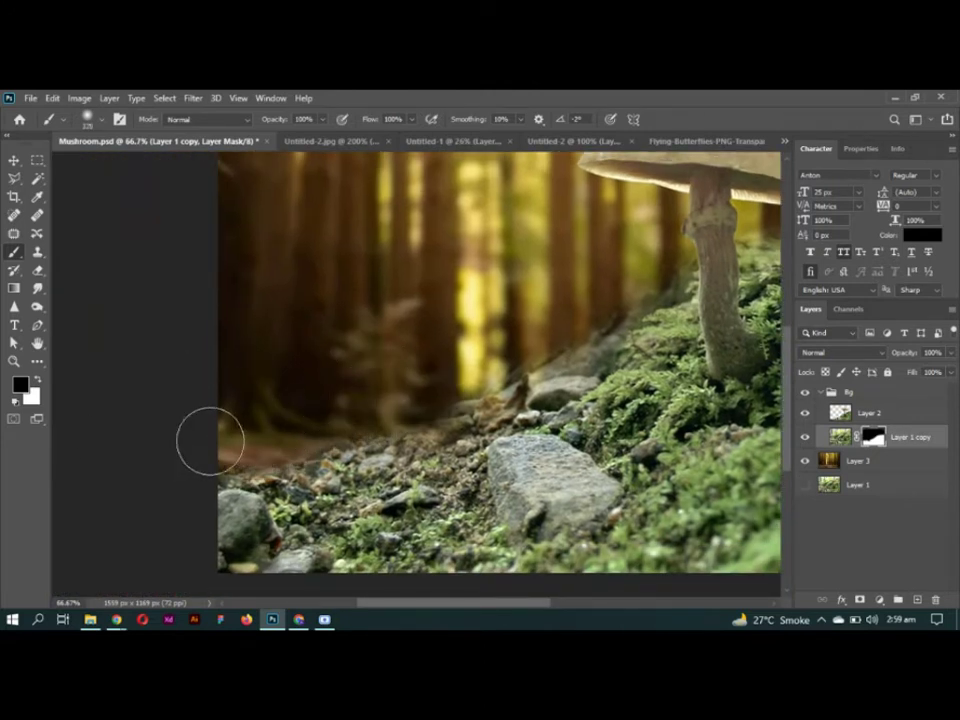
drag(380, 402, 35, 477)
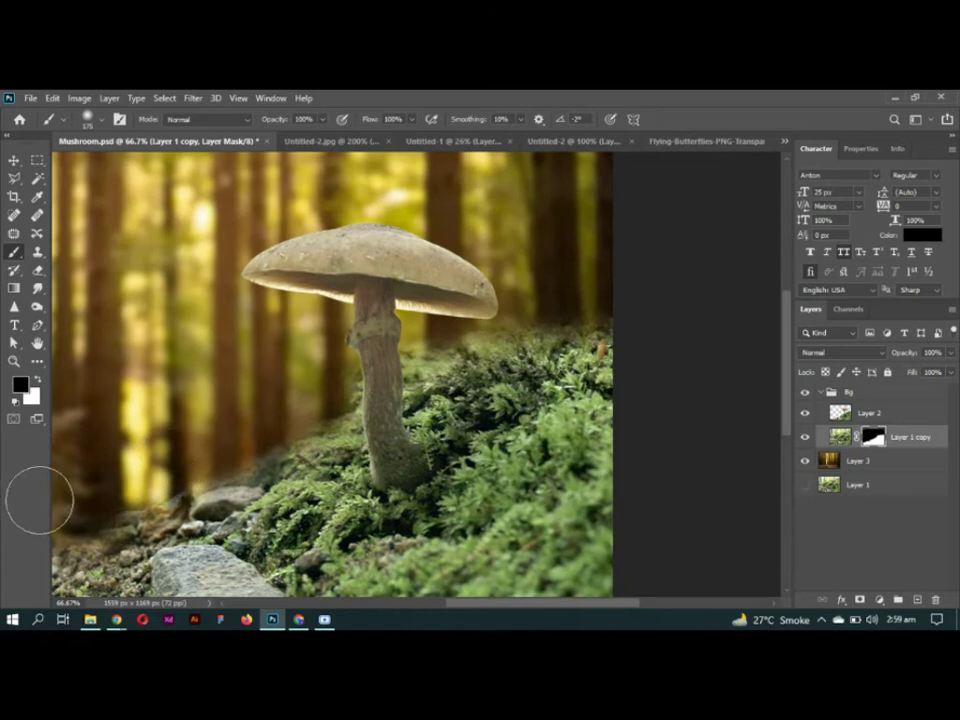
drag(460, 327, 643, 289)
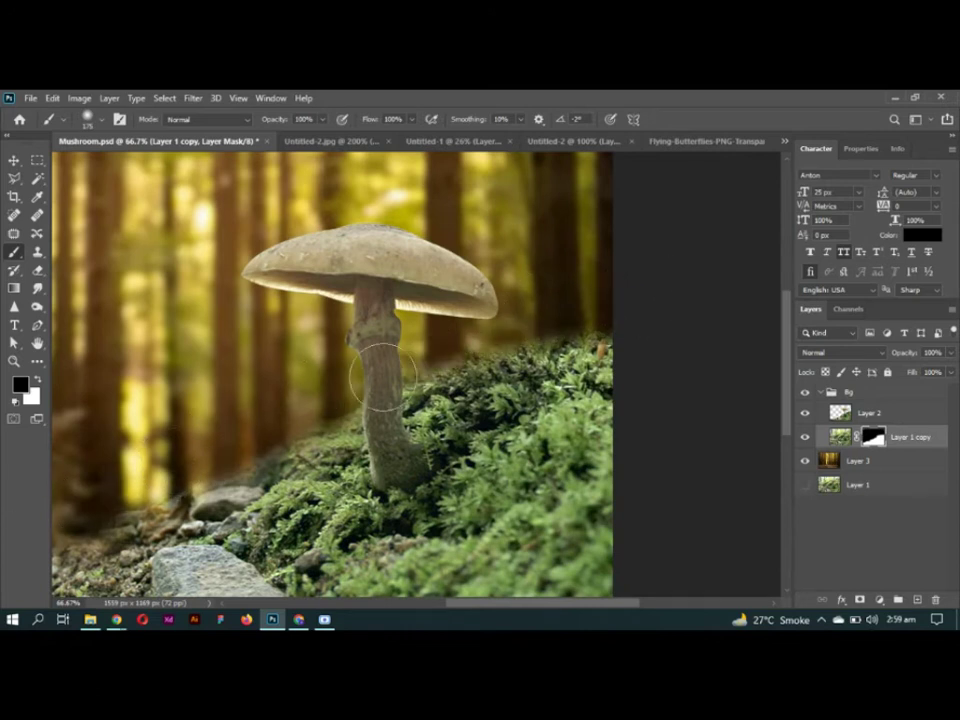
scroll(300, 400, down, 5)
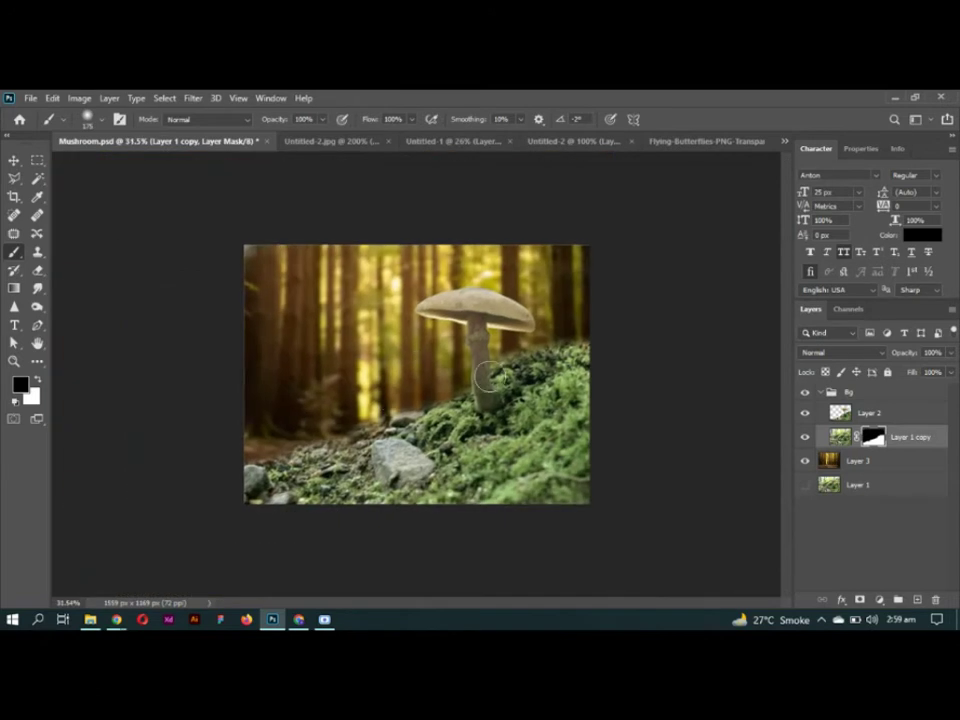
Step: Zoom out to view the whole composition and collapse the Bg group
key(v)
key(ctrl+plus)
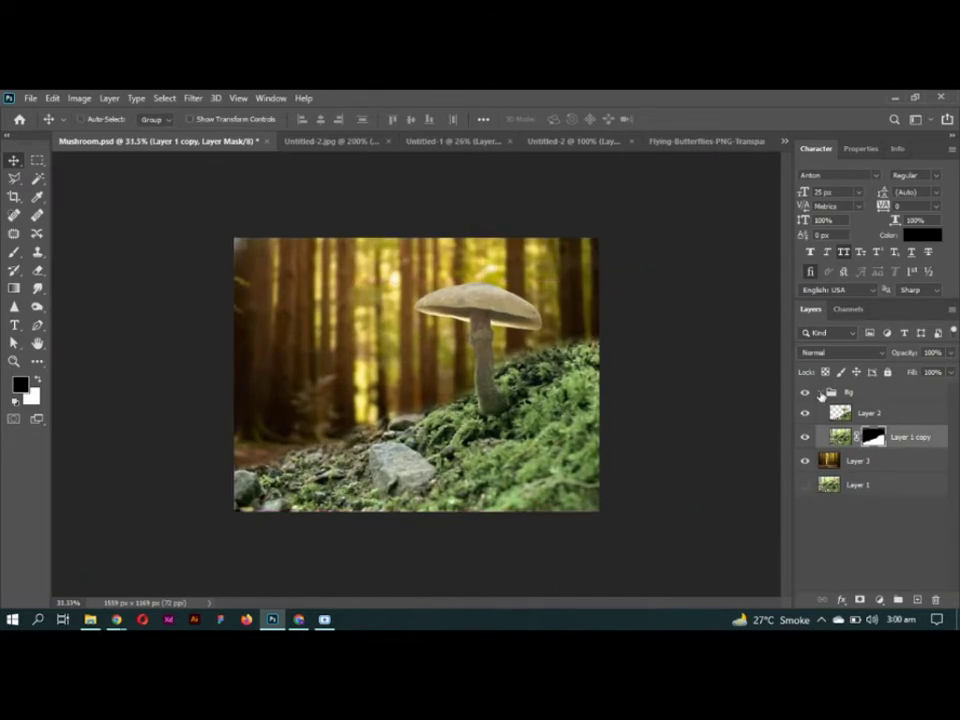
click(821, 393)
click(878, 400)
click(879, 599)
key(Escape)
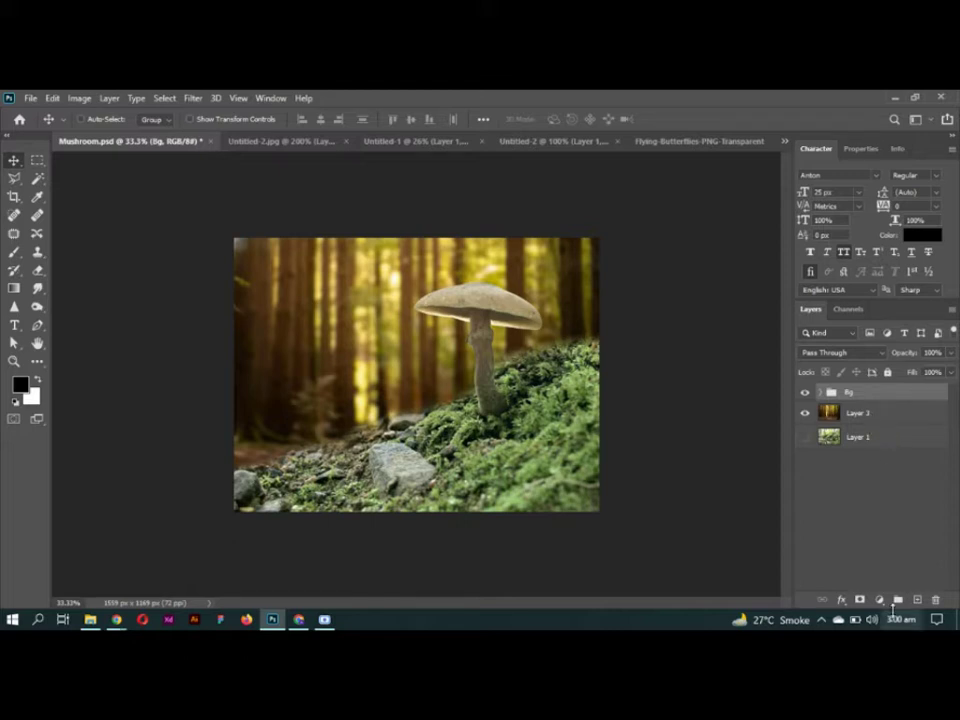
Step: Add a Hue/Saturation adjustment at Lightness -24, clipped to forest Layer 3
click(875, 424)
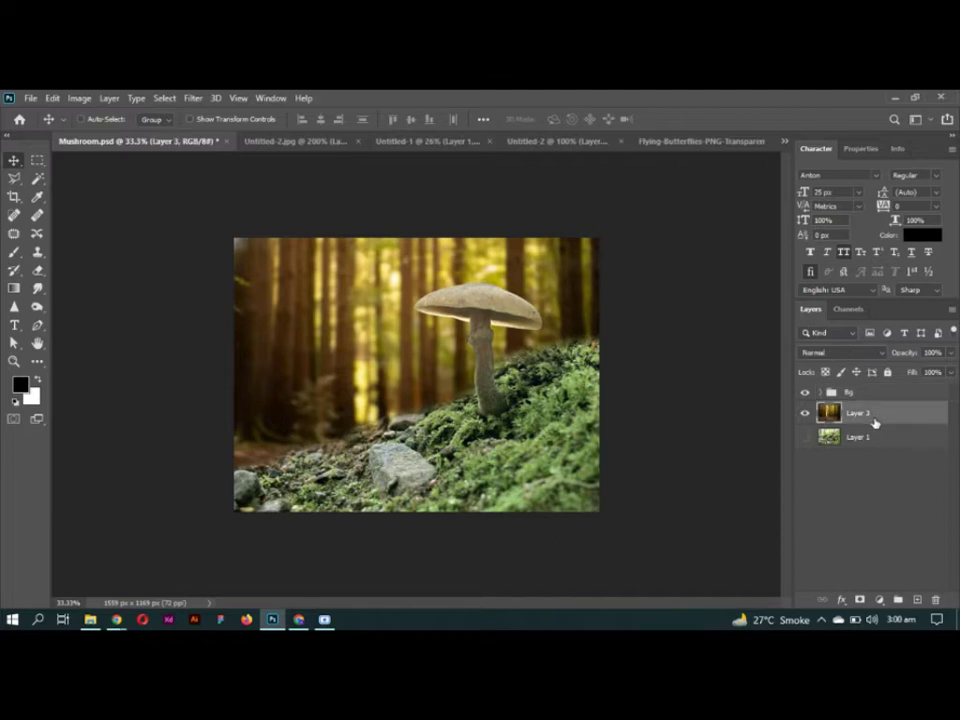
click(877, 601)
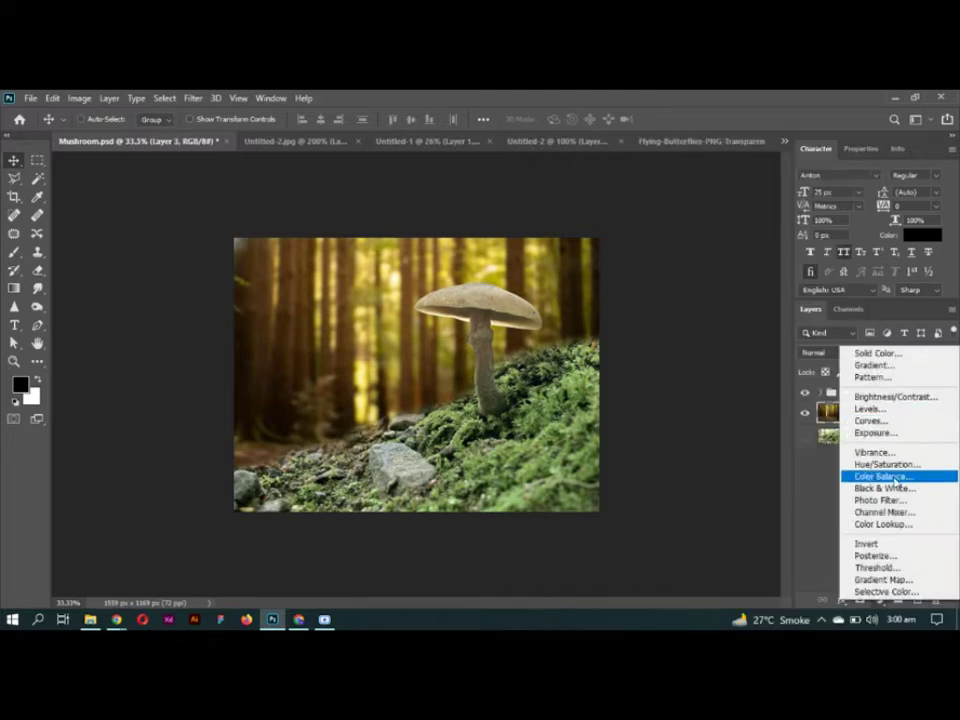
click(897, 465)
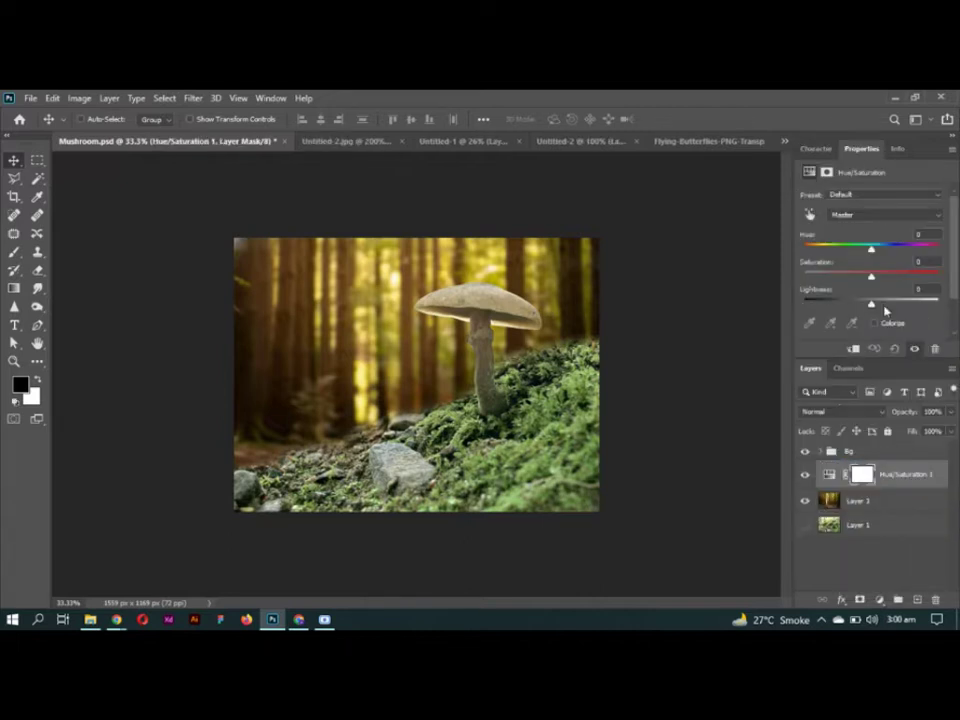
drag(870, 307, 855, 304)
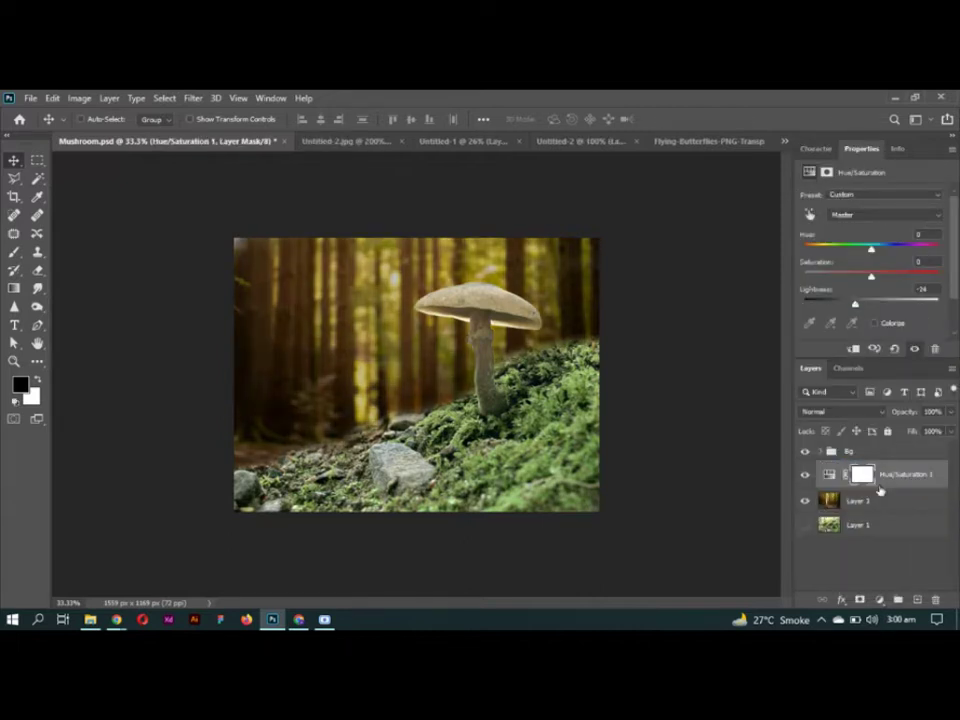
click(875, 348)
click(822, 150)
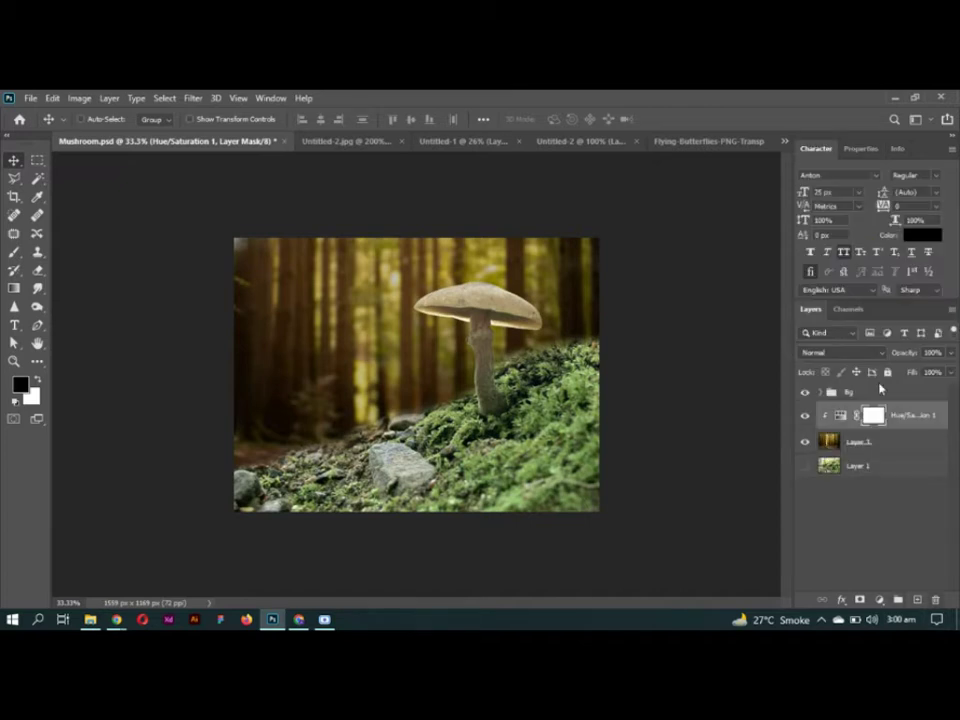
Step: Expand the Bg group, undo an accidental move of Layer 2, and collapse it again
click(866, 397)
click(821, 393)
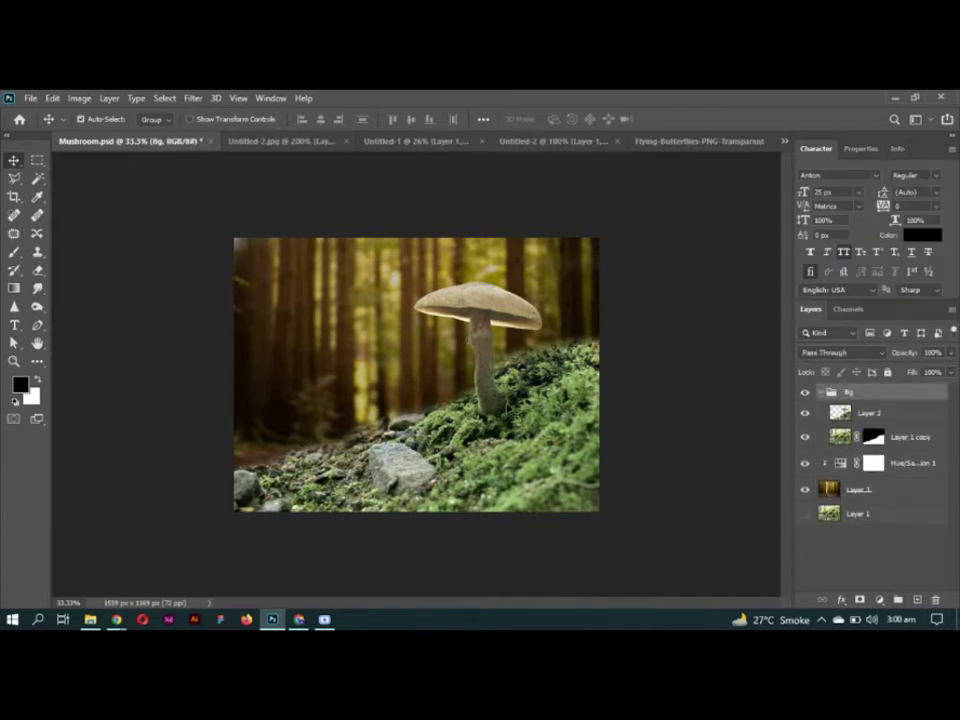
click(869, 412)
drag(478, 310, 360, 355)
key(ctrl+z)
click(821, 393)
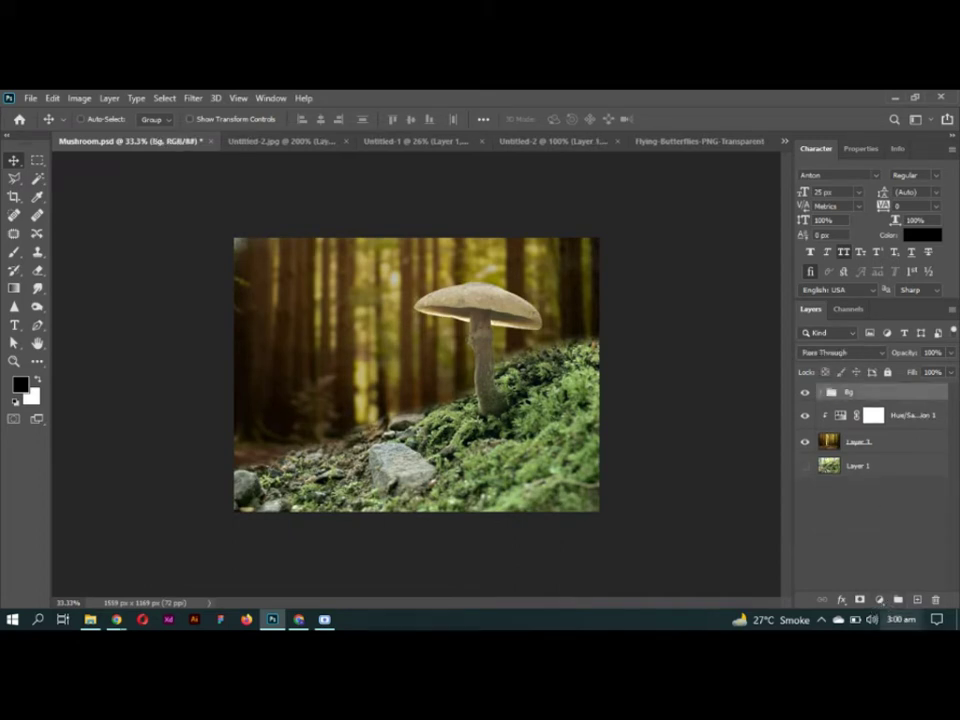
Step: Add a Brightness/Contrast adjustment with strongly lowered brightness, clipped to the Bg group
click(879, 600)
click(875, 397)
mouse_move(871, 234)
mouse_down()
mouse_move(831, 234)
mouse_move(805, 263)
mouse_up()
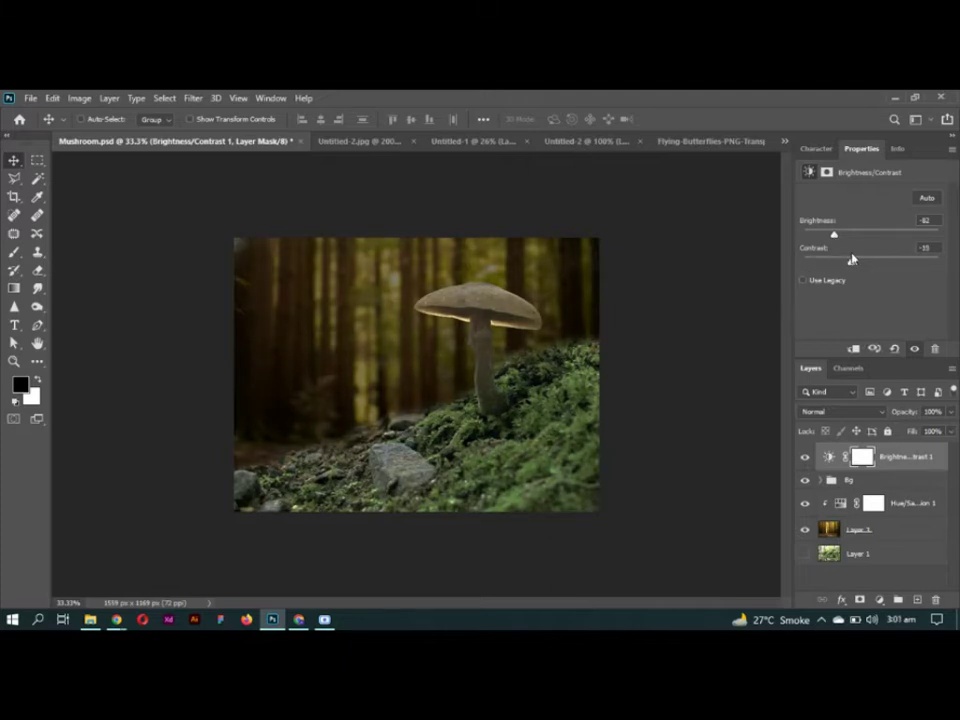
click(808, 150)
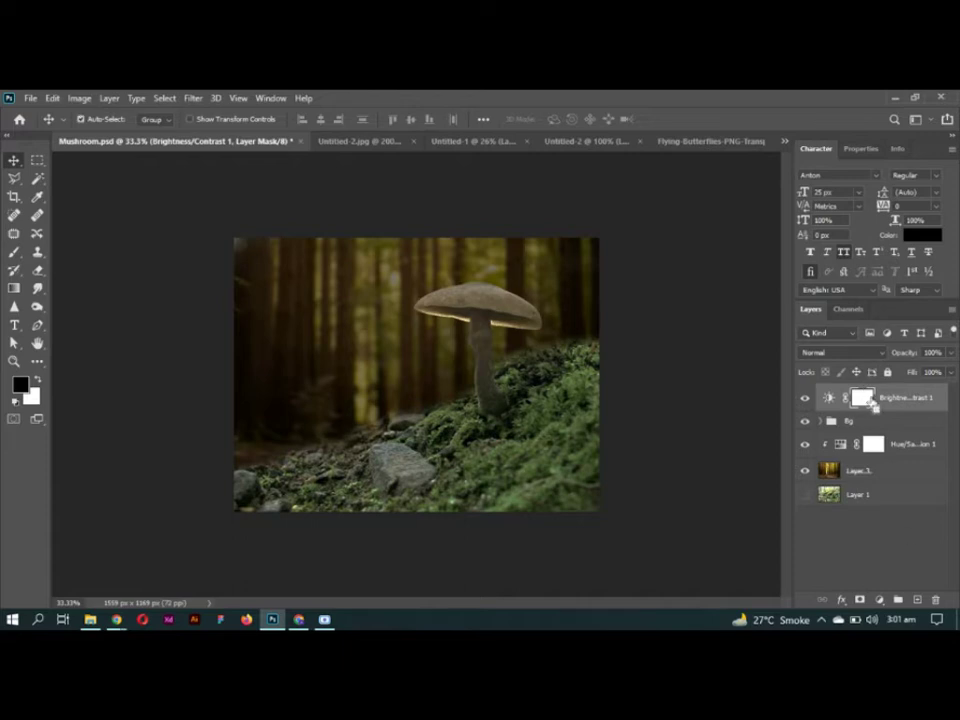
key(ctrl+alt+g)
Step: Select the Bg group, then the Brightness/Contrast adjustment's mask
scroll(439, 369, up, 2)
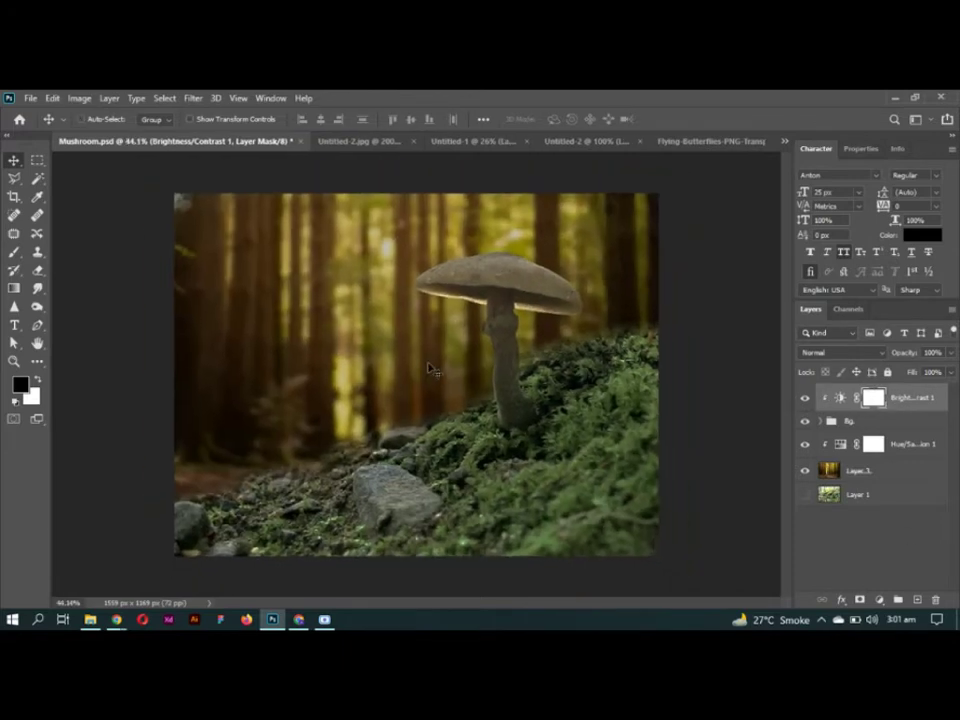
scroll(529, 424, down, 1)
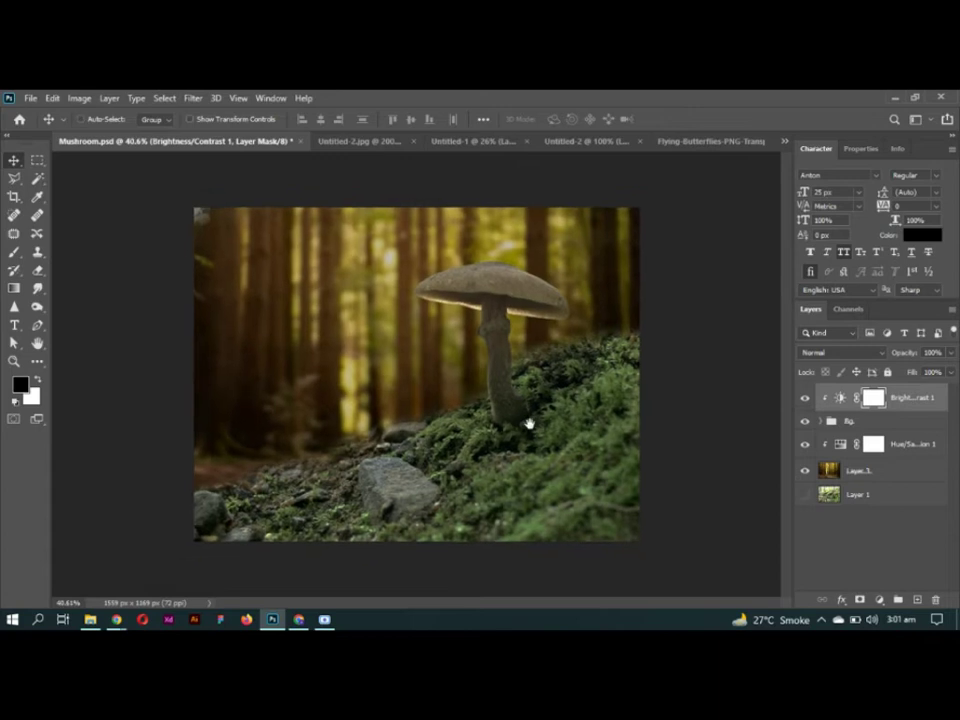
click(862, 424)
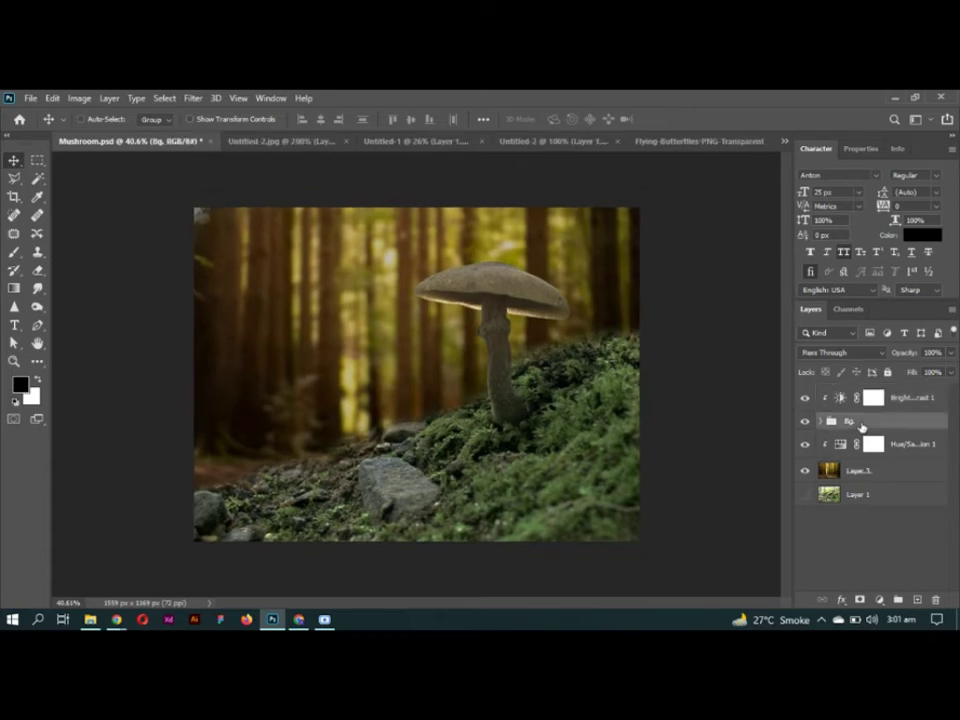
click(872, 397)
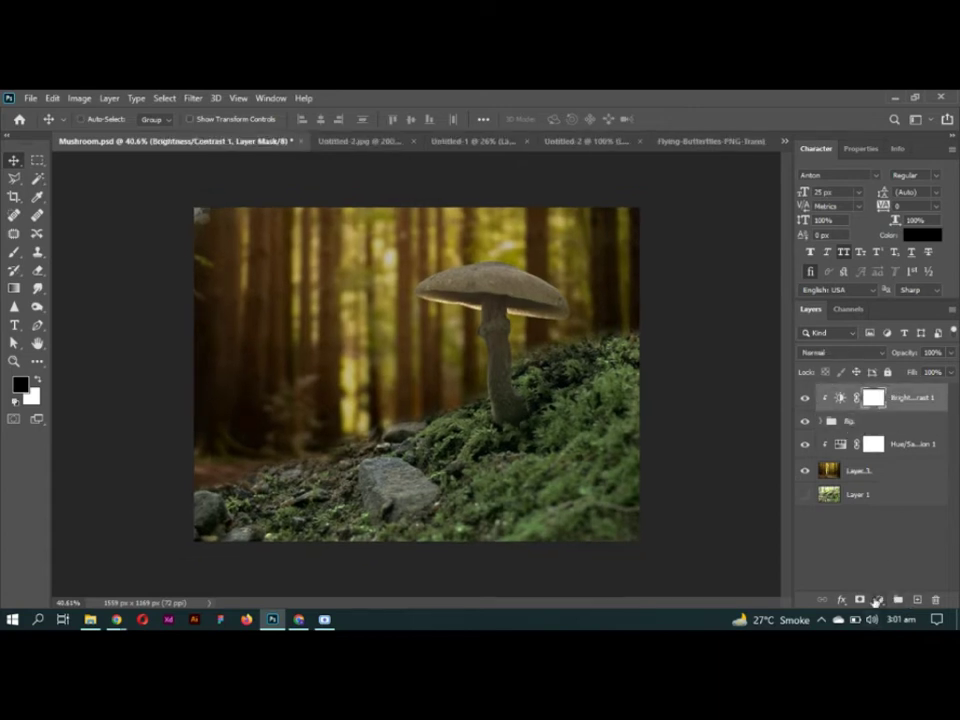
Step: Add a black Solid Color fill layer over the forest
click(877, 600)
click(874, 349)
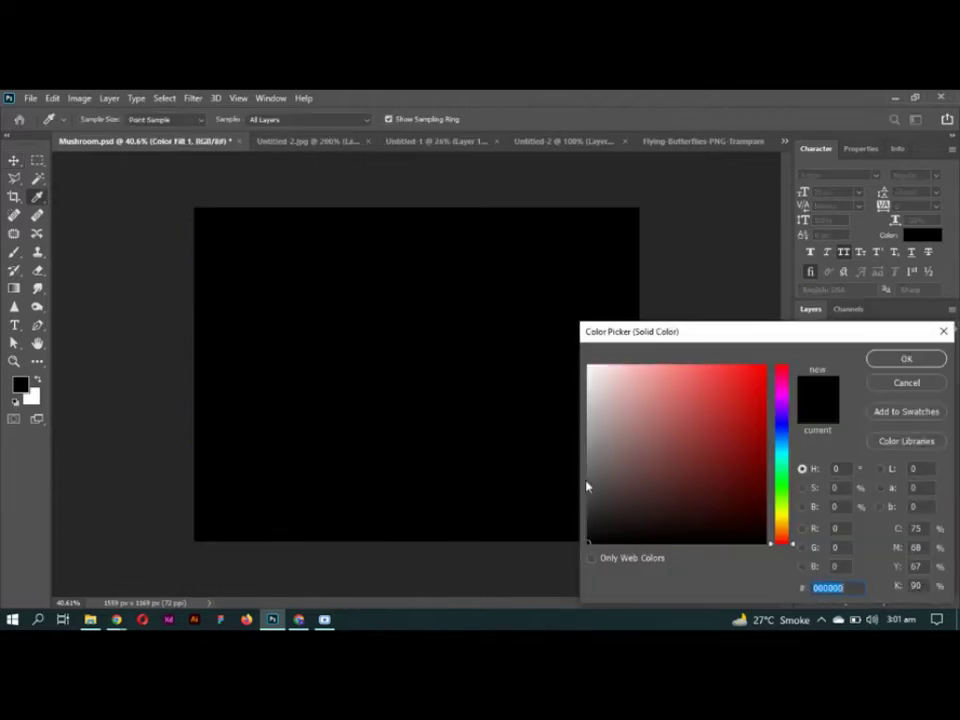
click(871, 362)
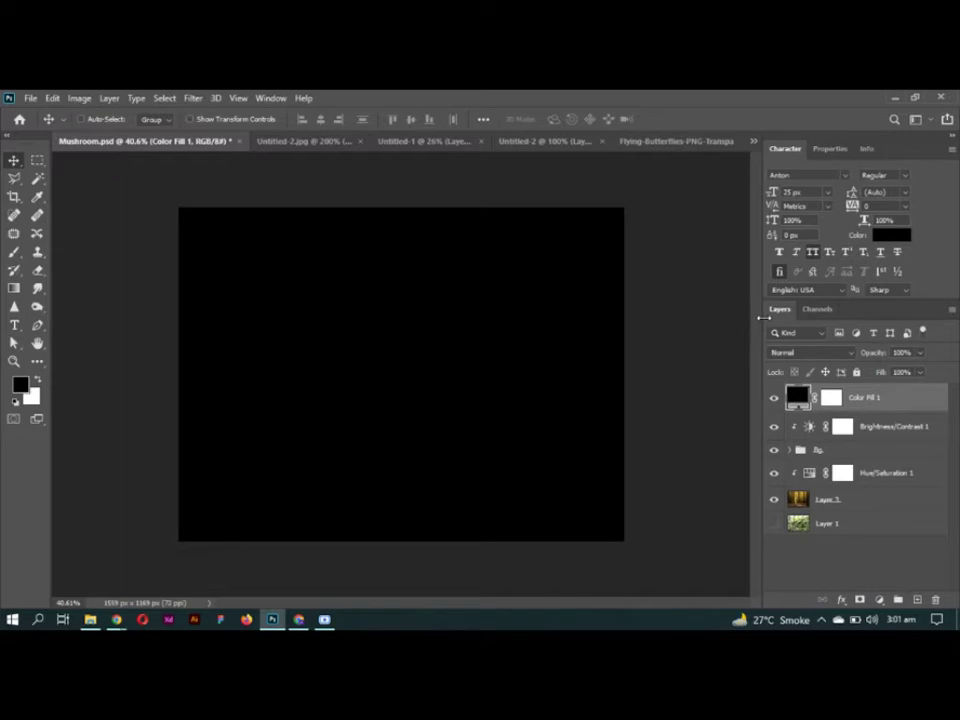
drag(748, 317, 779, 317)
Step: Try soft reveal strokes on the fill's mask at 34% brush opacity, undoing them
key(b)
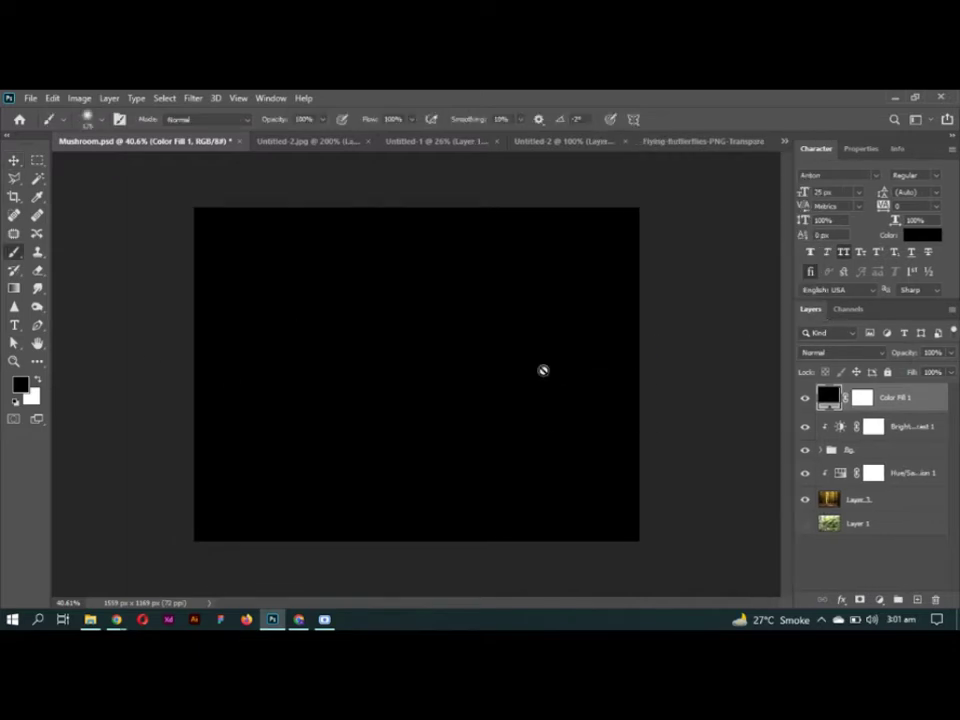
click(860, 397)
key(bracketright)
key(bracketright)
key(bracketright)
drag(493, 287, 526, 325)
key(ctrl+z)
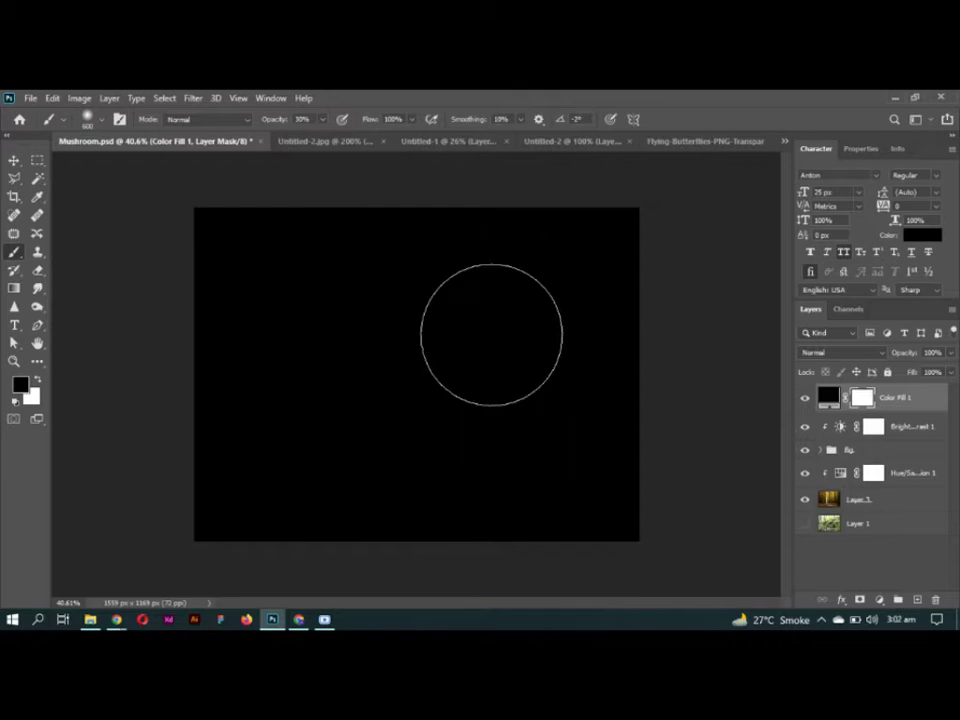
key(3)
key(4)
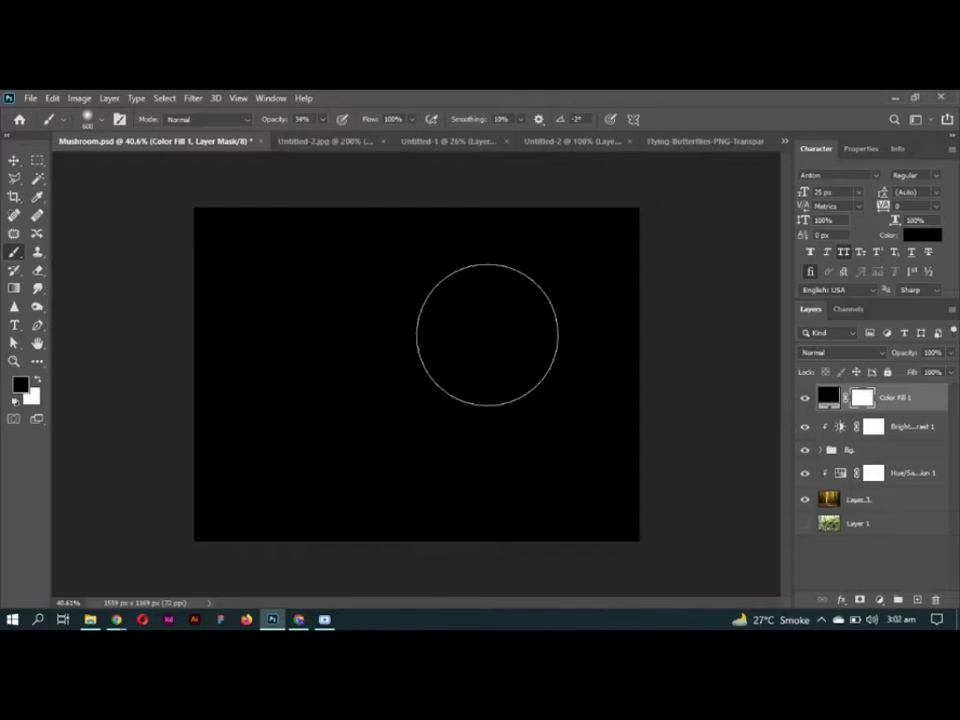
click(491, 320)
key(ctrl+z)
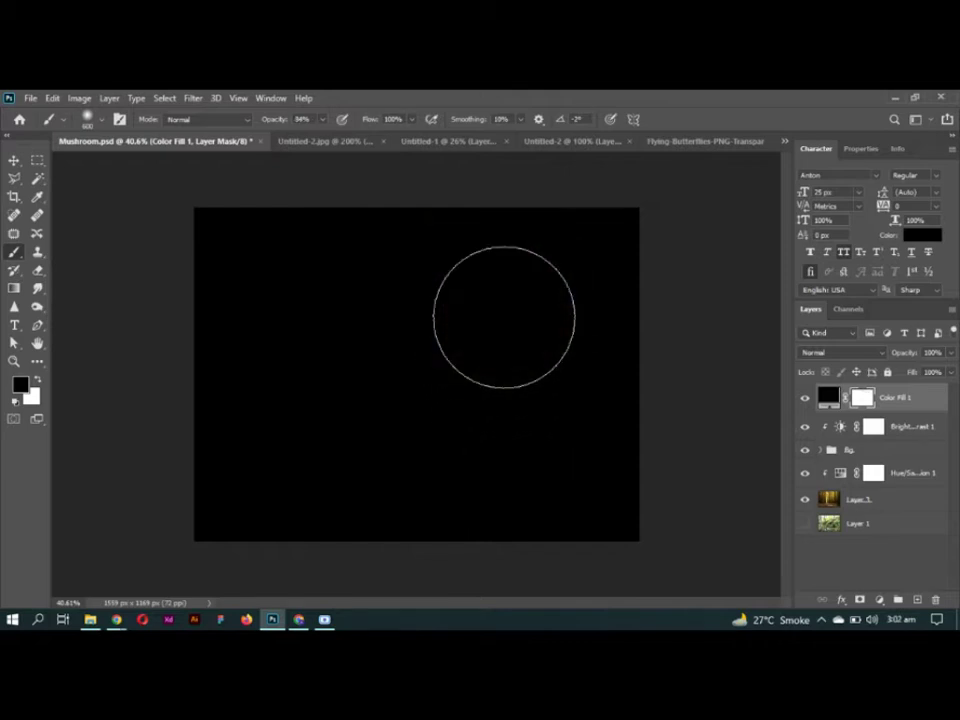
Step: Test the black fill's layer opacity at 20%, then 84%
key(v)
key(2)
key(8)
key(4)
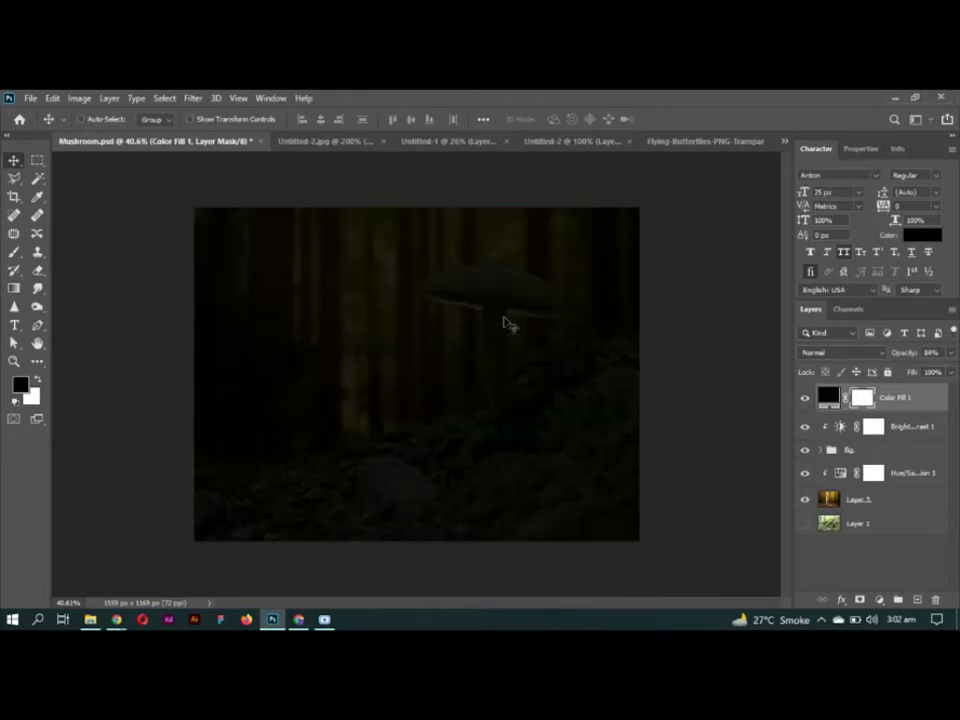
Step: Reveal the mushroom, trees and moss through the mask and set the fill to 72% opacity
key(b)
mouse_move(488, 291)
mouse_down()
mouse_move(493, 315)
mouse_move(456, 328)
mouse_move(426, 452)
mouse_move(356, 450)
mouse_move(343, 435)
mouse_move(514, 386)
mouse_move(536, 349)
mouse_move(584, 330)
mouse_move(489, 313)
mouse_move(448, 339)
mouse_move(553, 401)
mouse_move(524, 427)
mouse_move(386, 396)
mouse_move(450, 401)
mouse_move(354, 429)
mouse_move(595, 370)
mouse_up()
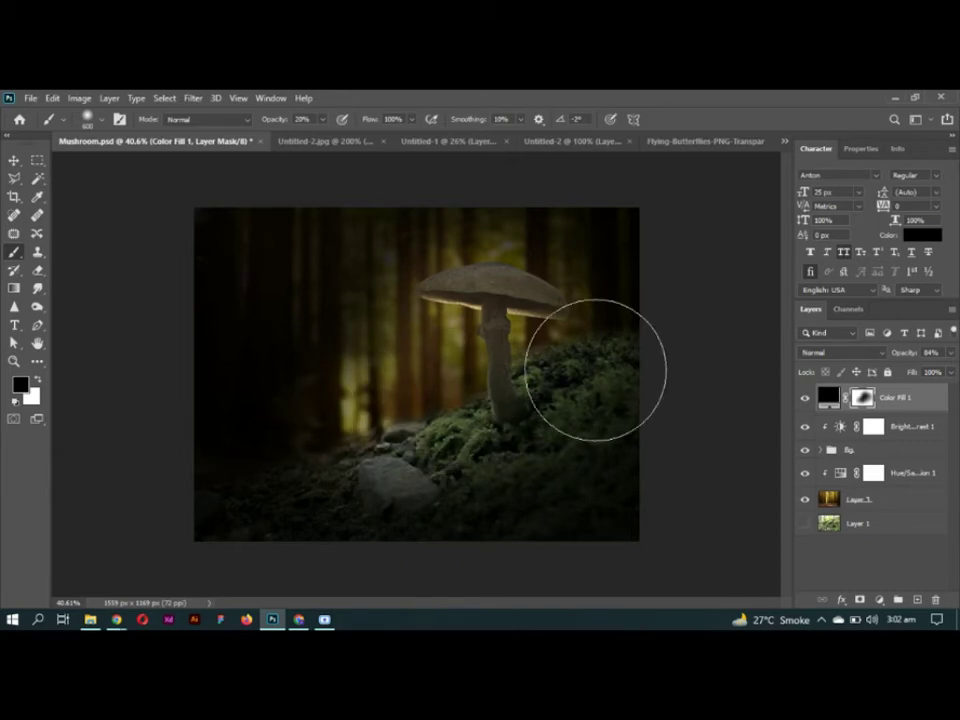
key(v)
key(7)
key(2)
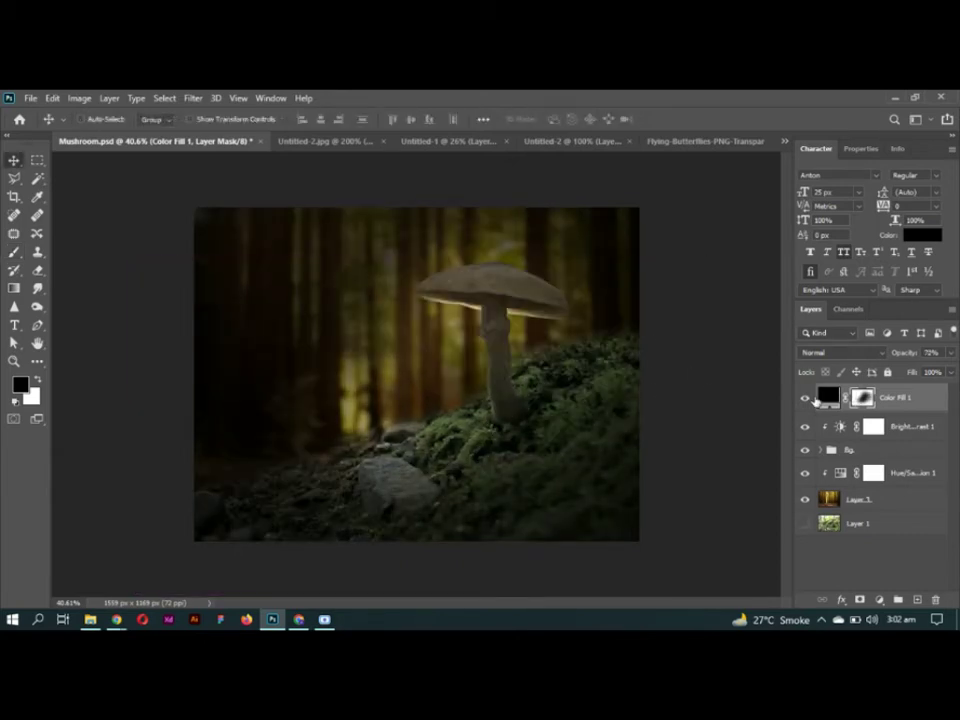
click(805, 398)
click(805, 398)
Step: Select the Brightness/Contrast 1 layer
scroll(440, 330, up, 1)
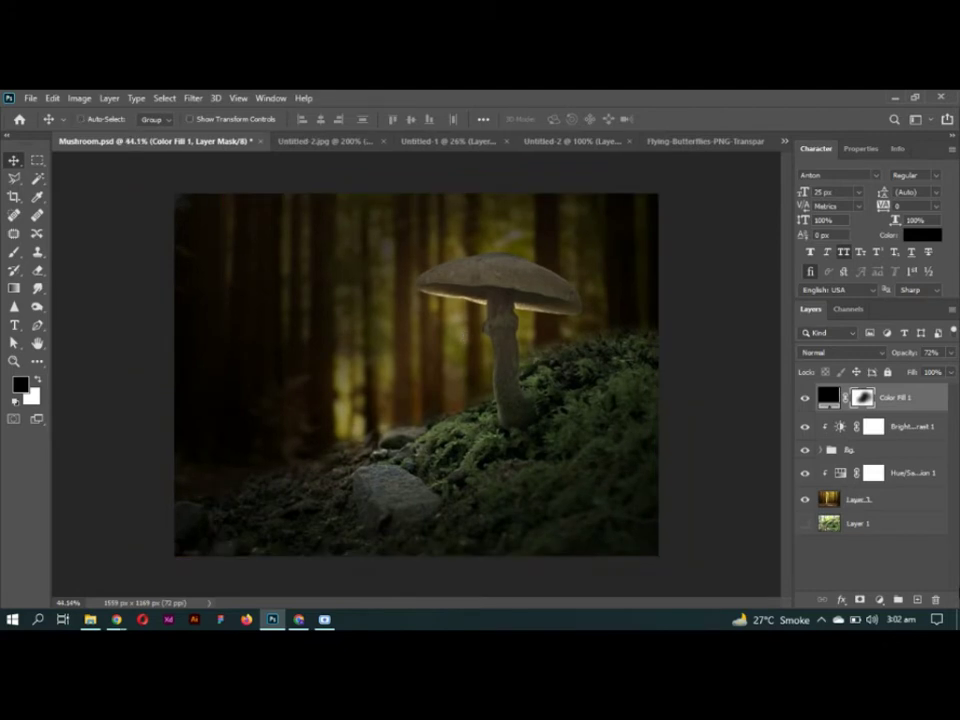
click(913, 434)
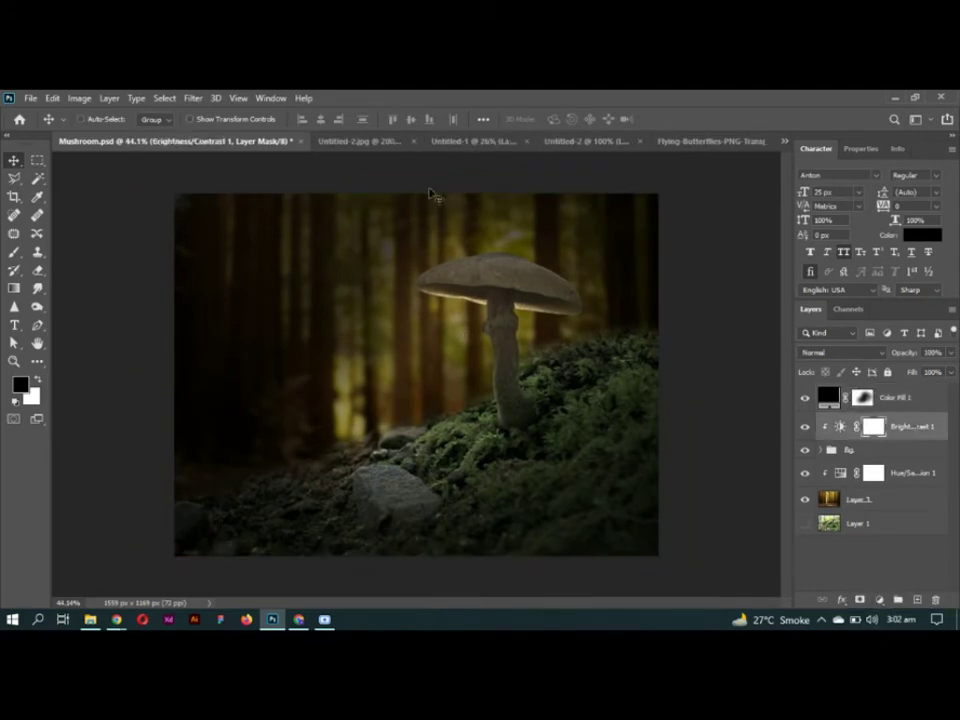
click(880, 600)
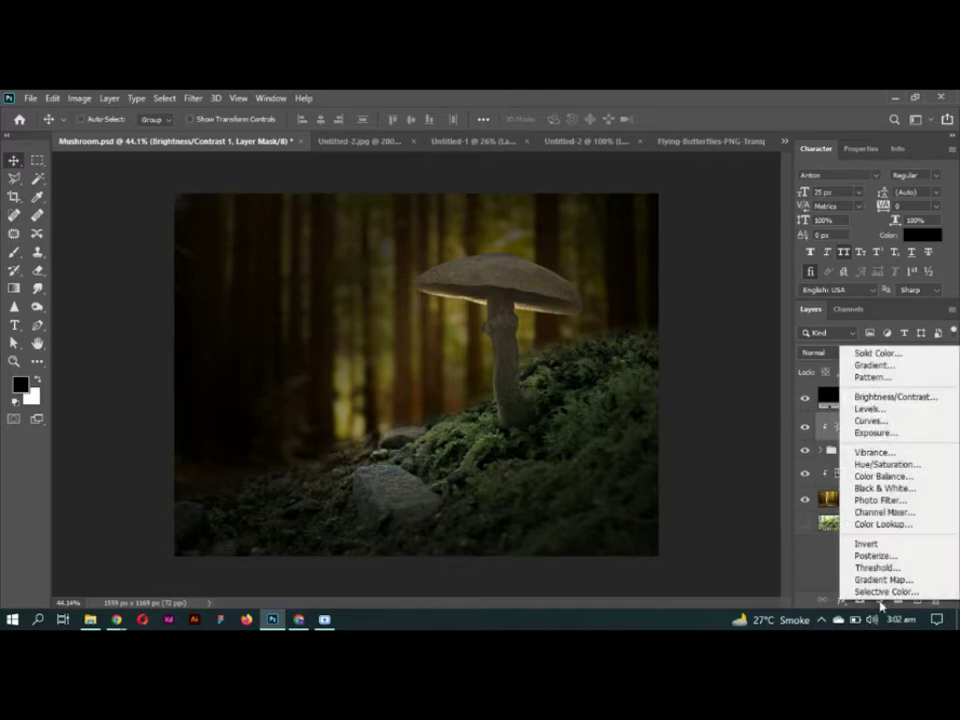
Step: Add a new Layer 4 clipped to the layer below and fill it with 50% gray
click(660, 510)
click(918, 598)
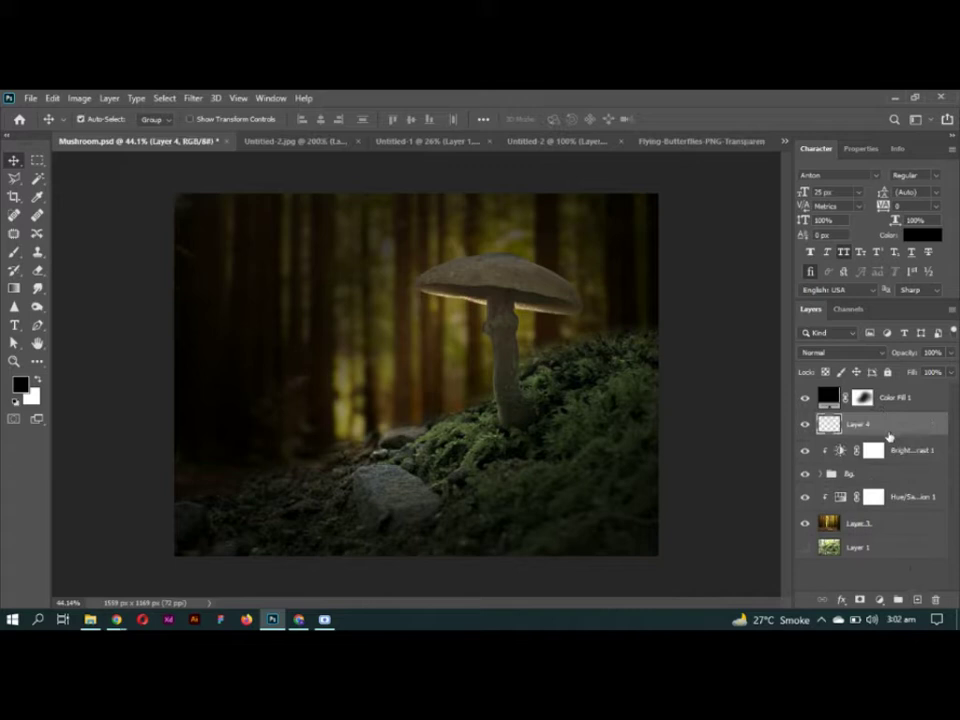
key(ctrl+alt+g)
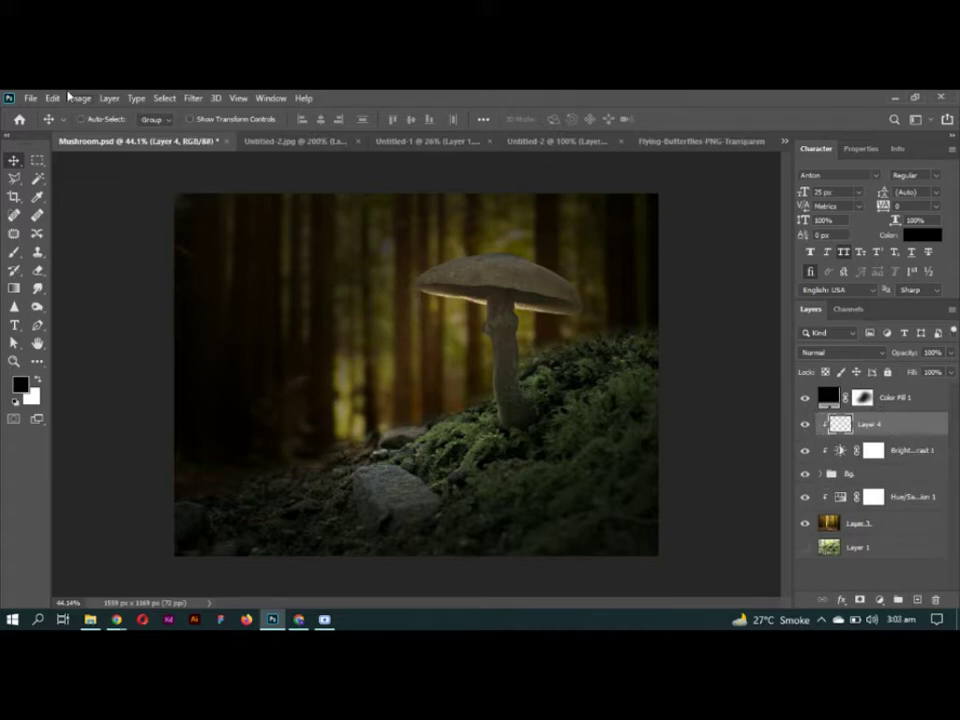
click(52, 98)
click(86, 315)
click(485, 216)
click(458, 334)
click(566, 217)
Step: Set Layer 4's blend mode to Overlay after a visibility check
key(v)
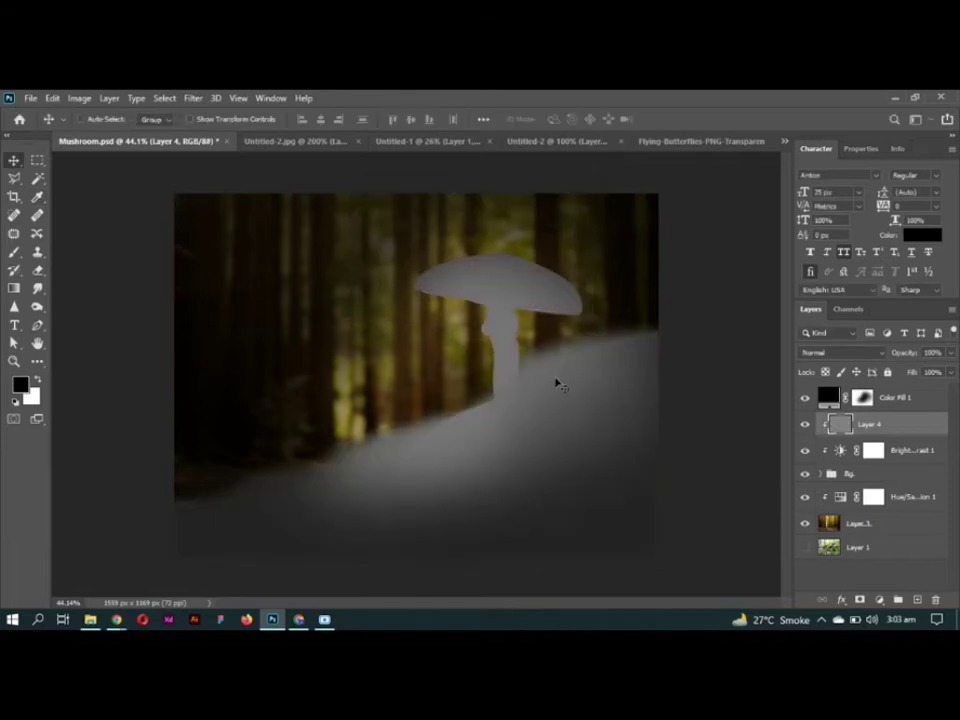
click(804, 424)
click(804, 424)
click(843, 353)
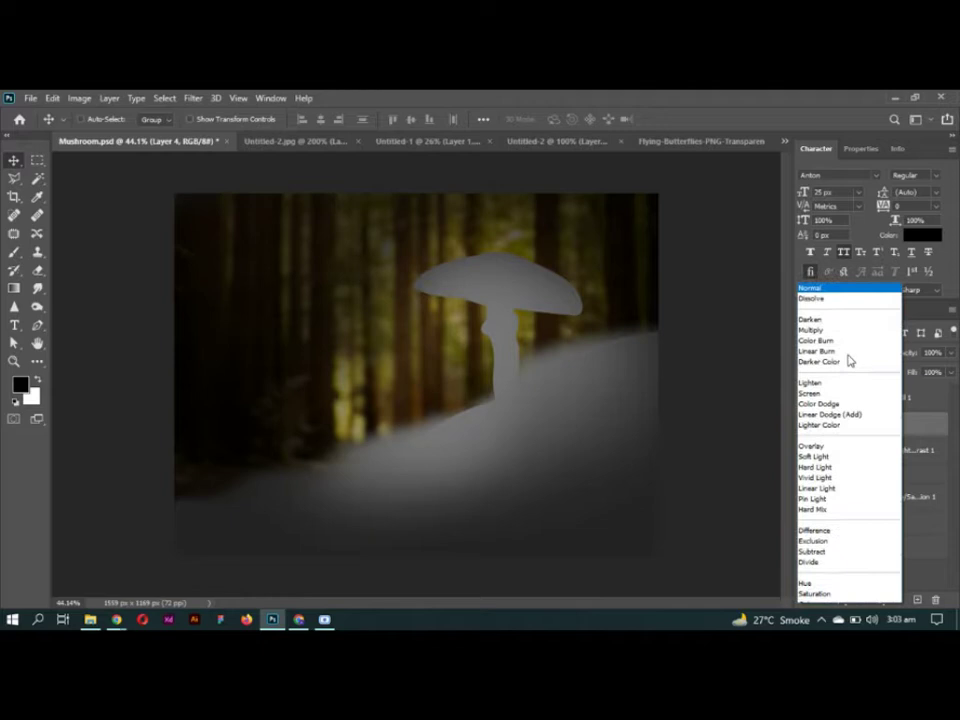
click(833, 429)
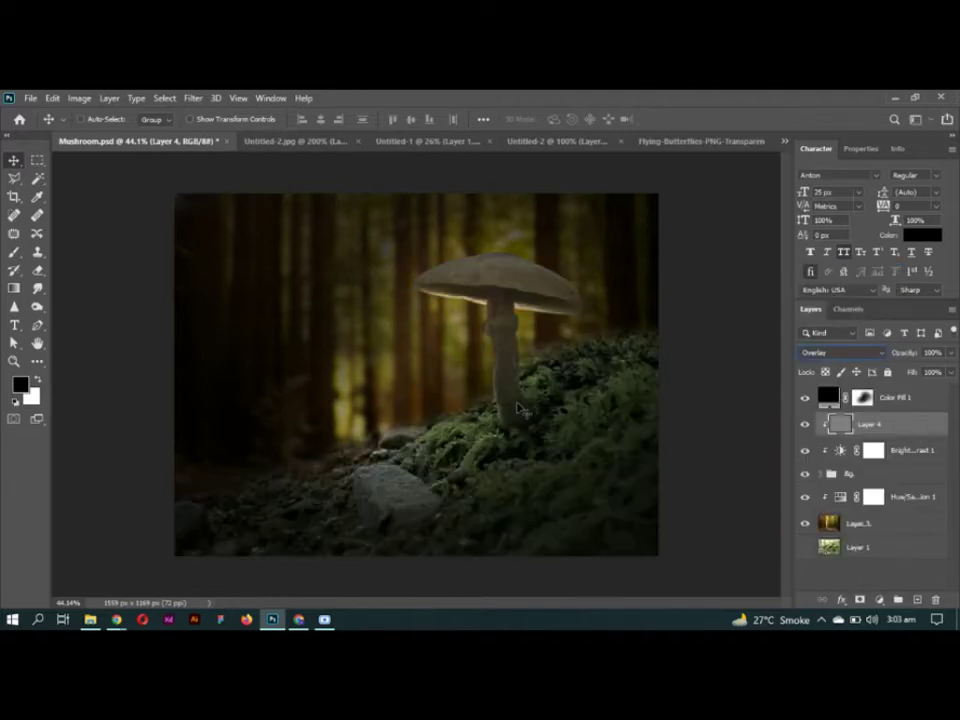
Step: Dodge at Midtones on Layer 4 to lighten the moss near the stem base
click(37, 306)
click(197, 119)
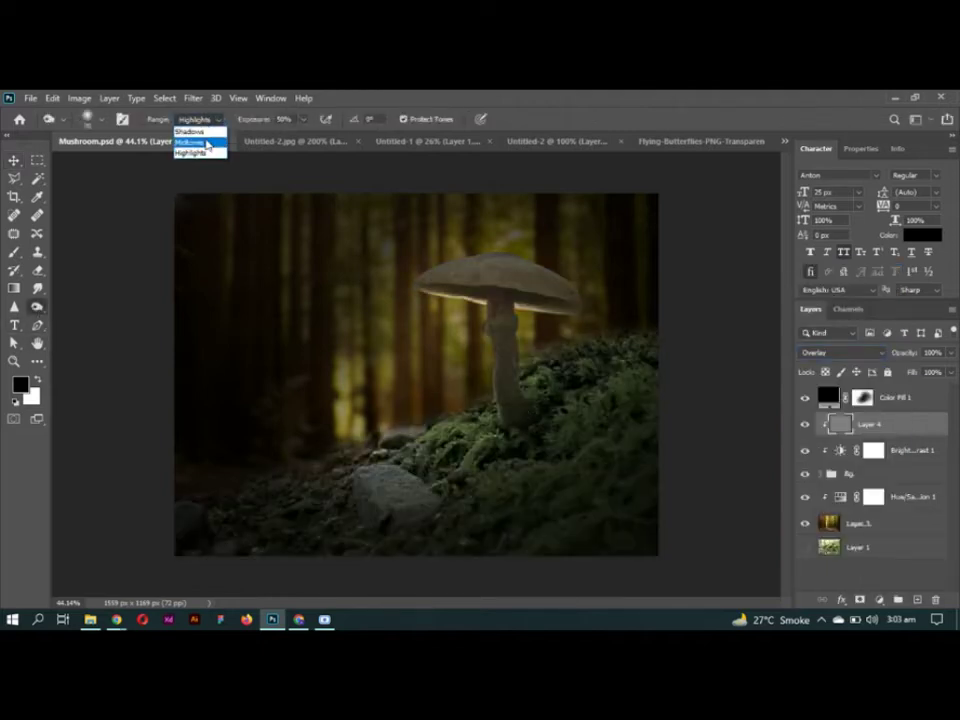
click(191, 143)
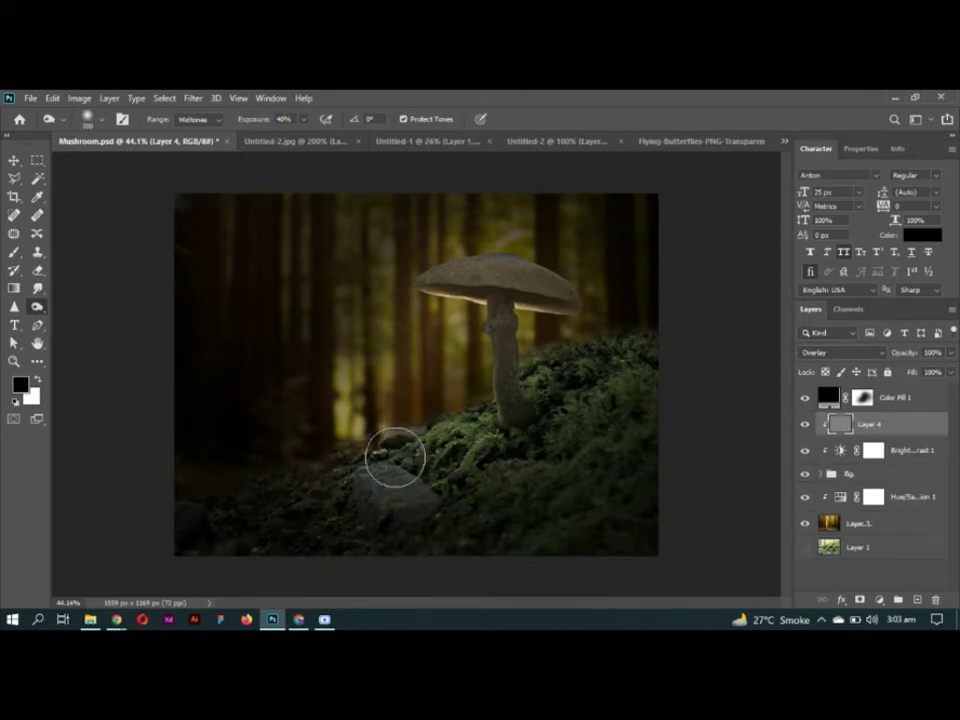
drag(435, 407, 609, 446)
mouse_move(593, 373)
mouse_down()
mouse_move(604, 345)
mouse_move(634, 435)
mouse_move(572, 489)
mouse_move(461, 413)
mouse_up()
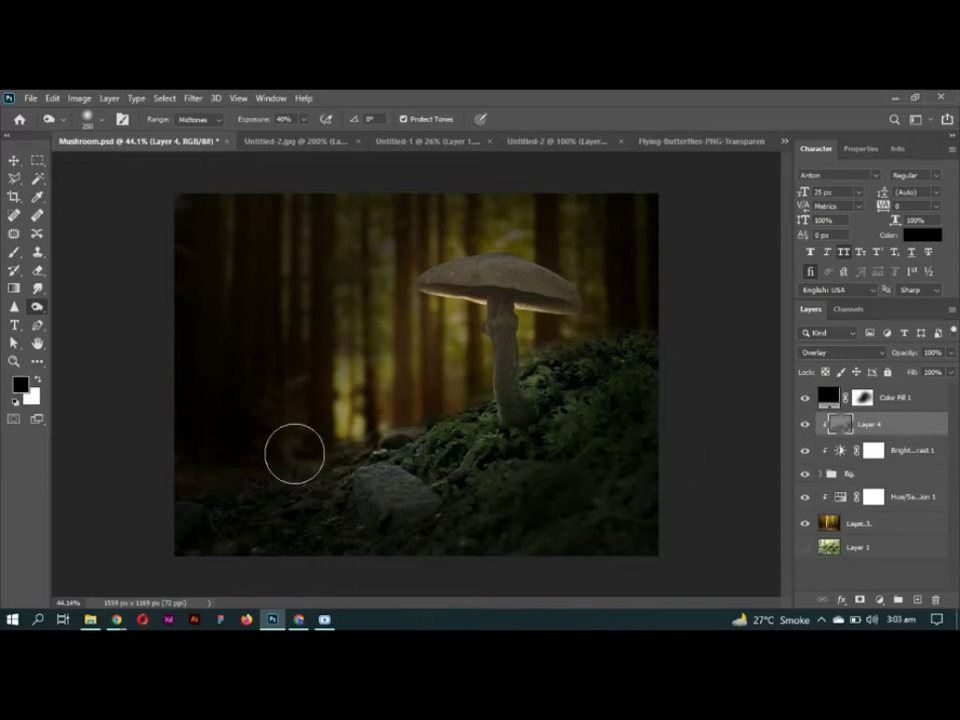
Step: Shrink the dodge brush to about 90 and brighten the cap's lit underside edge using Highlights
scroll(497, 312, up, 1)
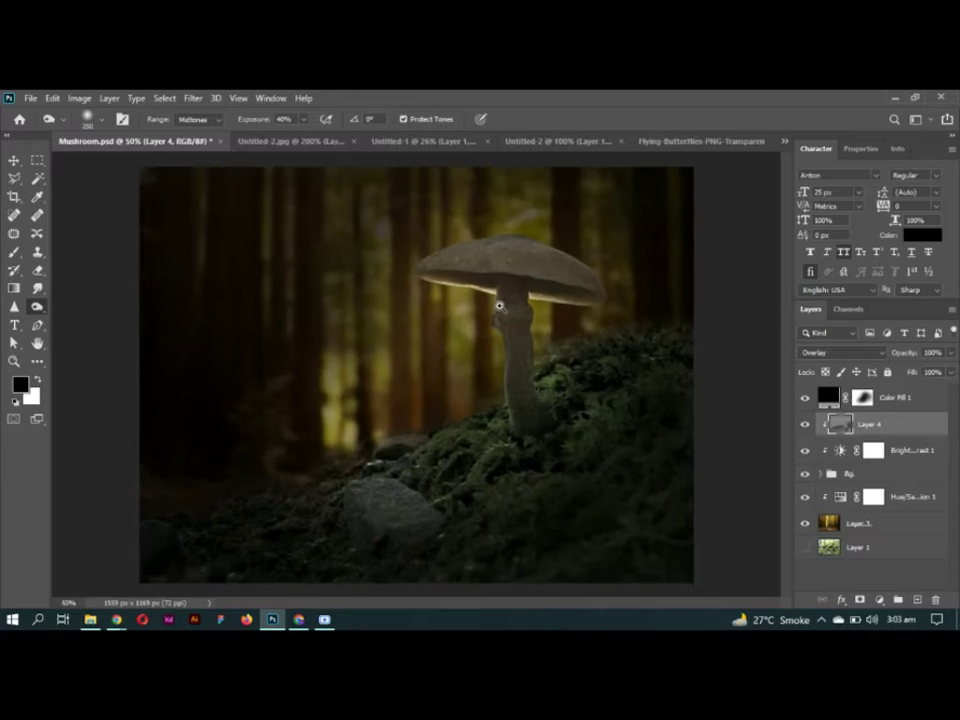
scroll(497, 305, up, 1)
scroll(497, 300, up, 1)
key(bracketleft)
key(bracketleft)
key(bracketleft)
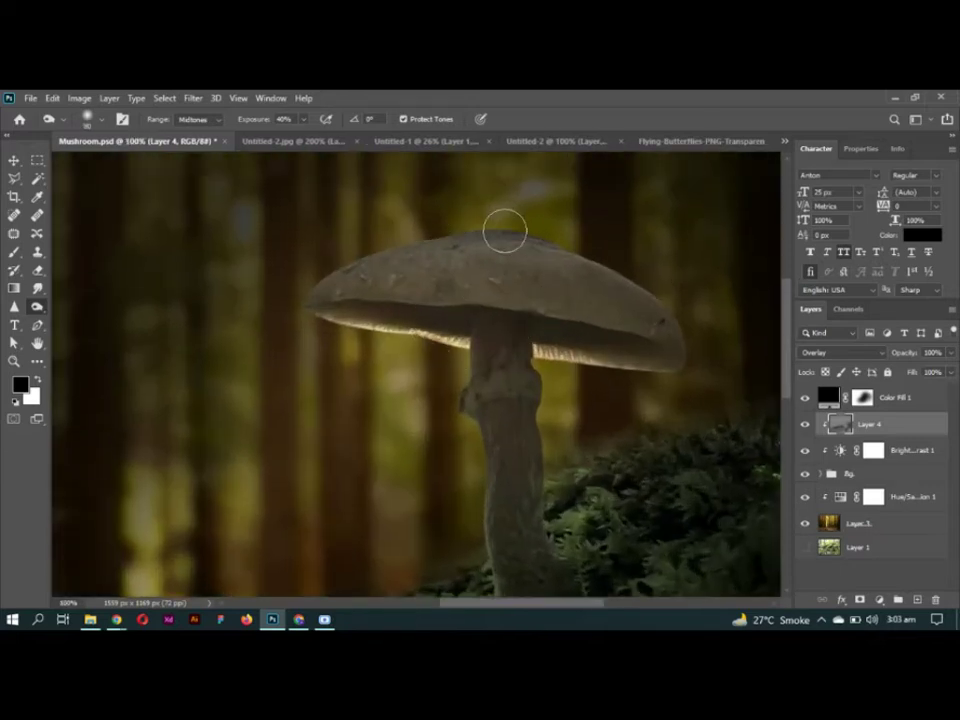
click(36, 382)
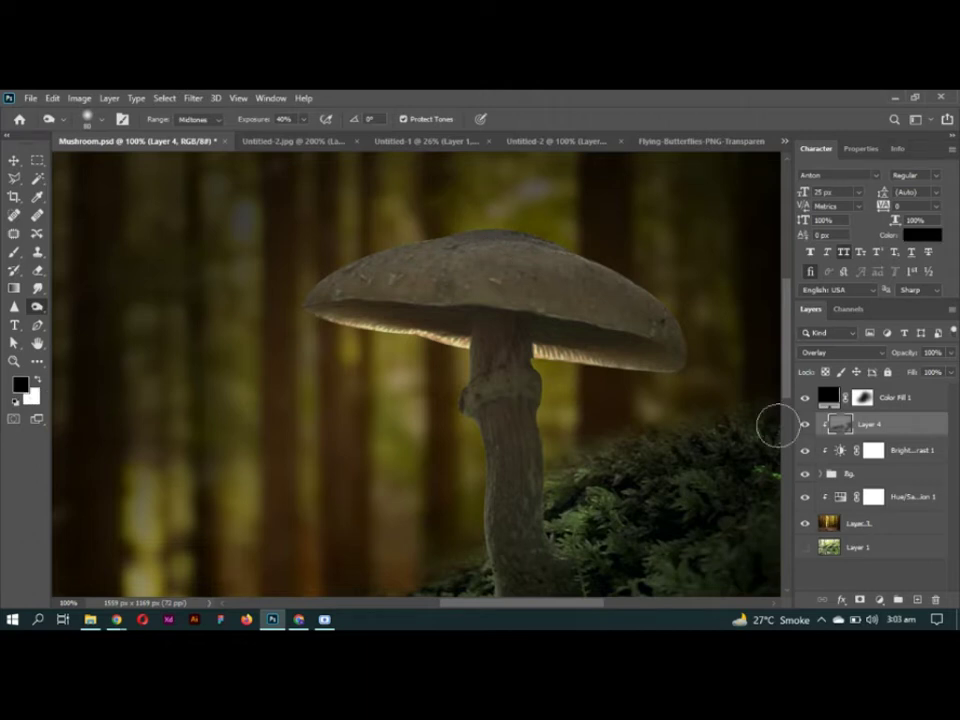
scroll(416, 332, down, 5)
scroll(179, 188, up, 2)
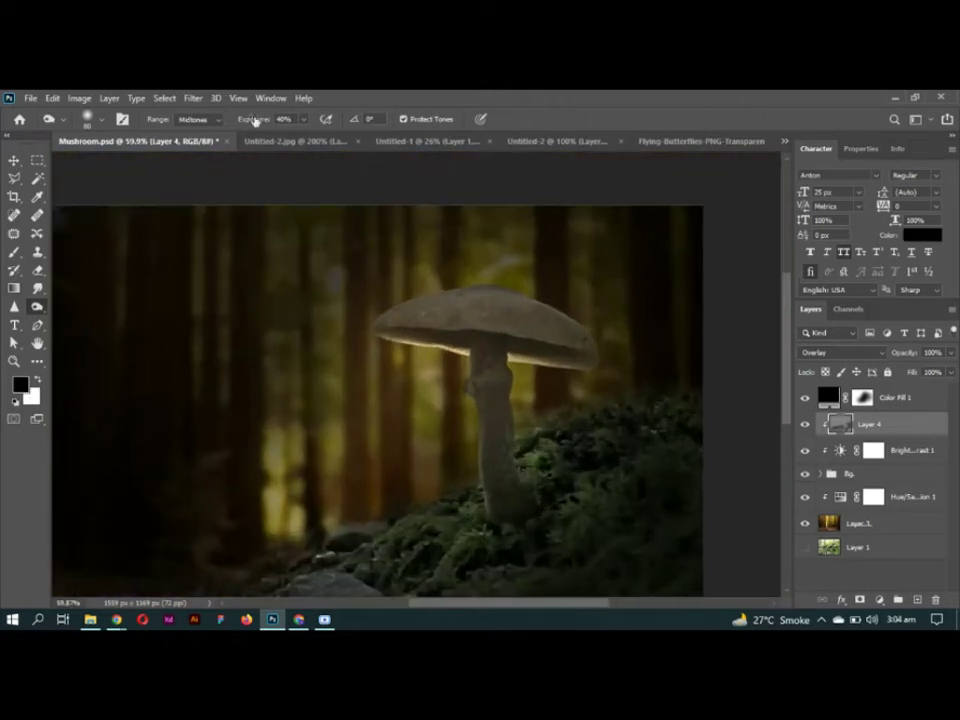
click(197, 119)
click(195, 153)
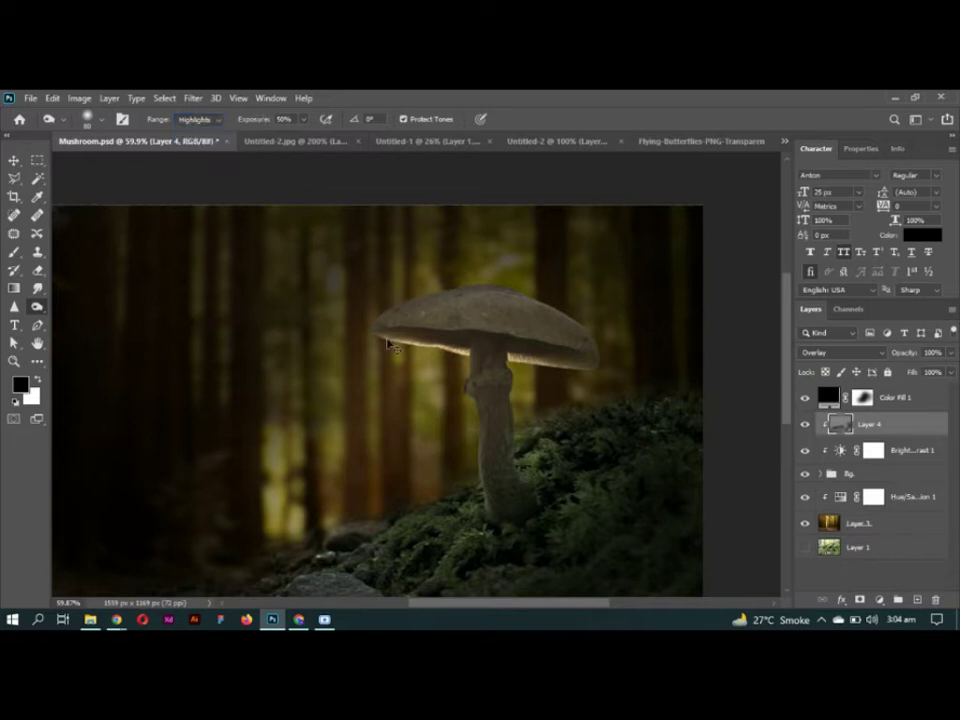
scroll(390, 343, up, 2)
scroll(497, 369, up, 2)
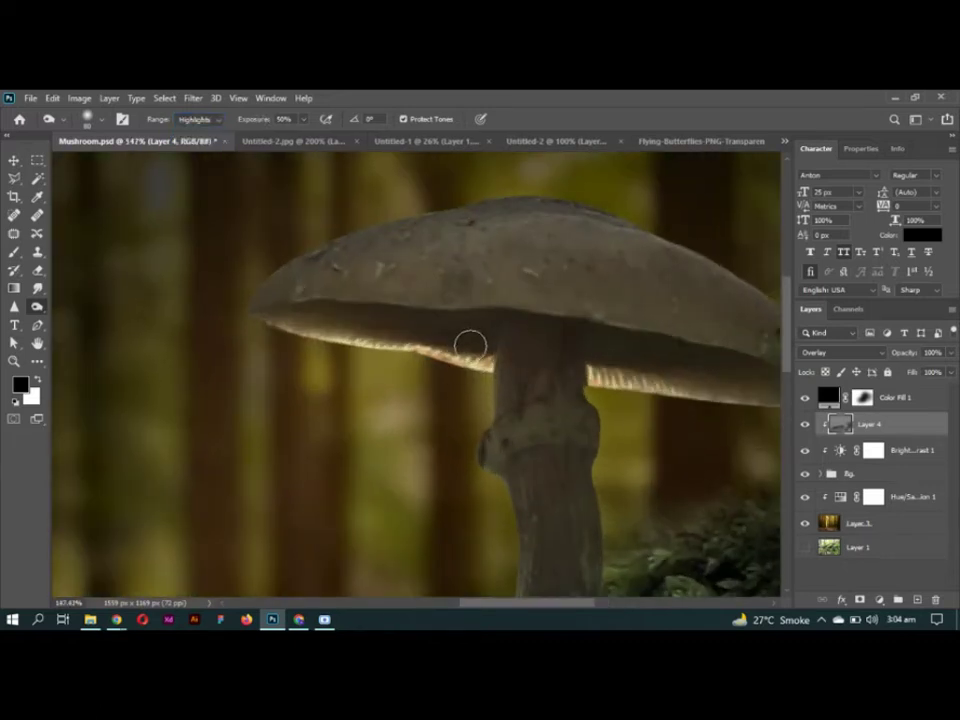
drag(399, 331, 380, 337)
Step: Switch to the Burn tool and darken the cap's top edge and underside edge
click(211, 121)
click(201, 128)
scroll(389, 318, up, 3)
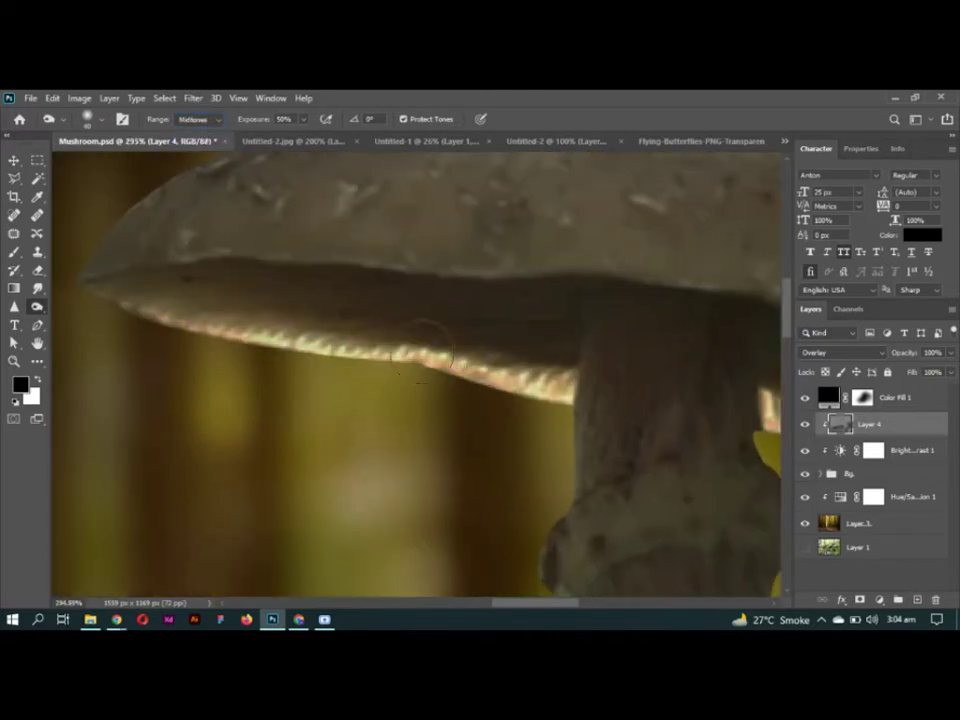
right_click(38, 307)
click(88, 319)
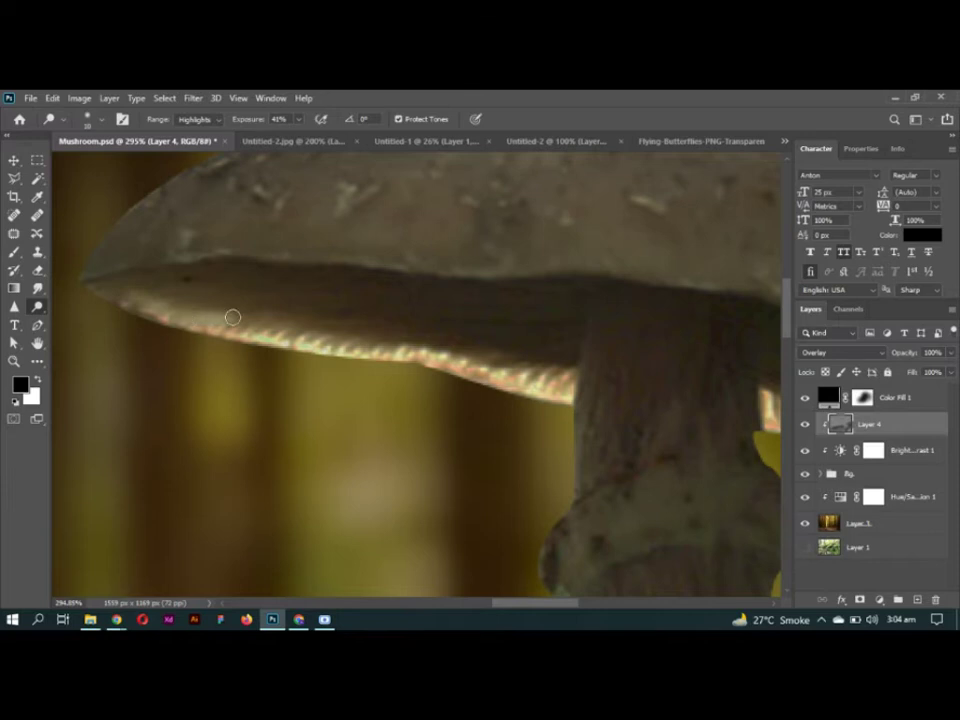
scroll(224, 323, down, 3)
scroll(393, 264, up, 1)
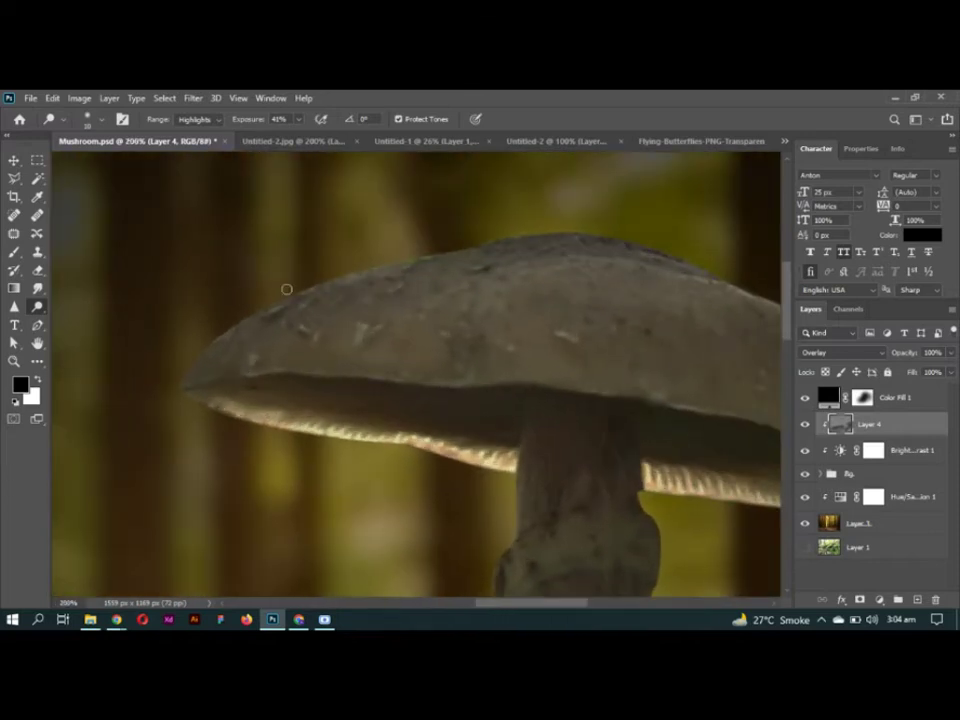
mouse_move(423, 248)
mouse_down()
mouse_move(206, 334)
mouse_move(291, 304)
mouse_move(298, 288)
mouse_up()
mouse_move(214, 418)
mouse_down()
mouse_move(292, 388)
mouse_move(296, 399)
mouse_move(456, 407)
mouse_up()
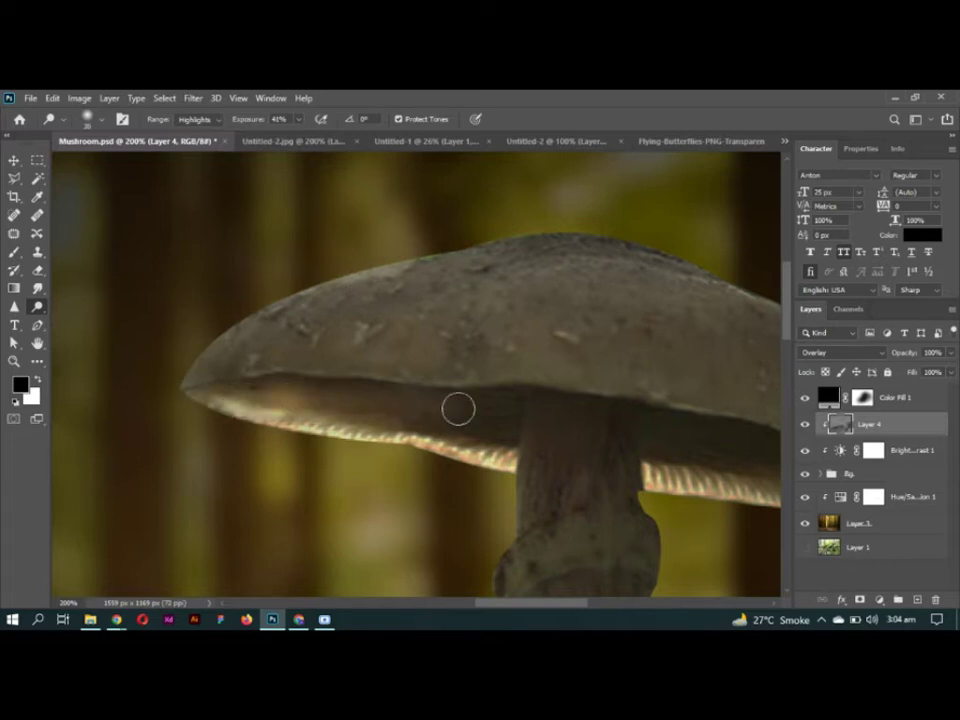
Step: Burn the cap underside around the stem at Midtones with a smaller brush
click(200, 120)
click(195, 120)
scroll(290, 410, up, 1)
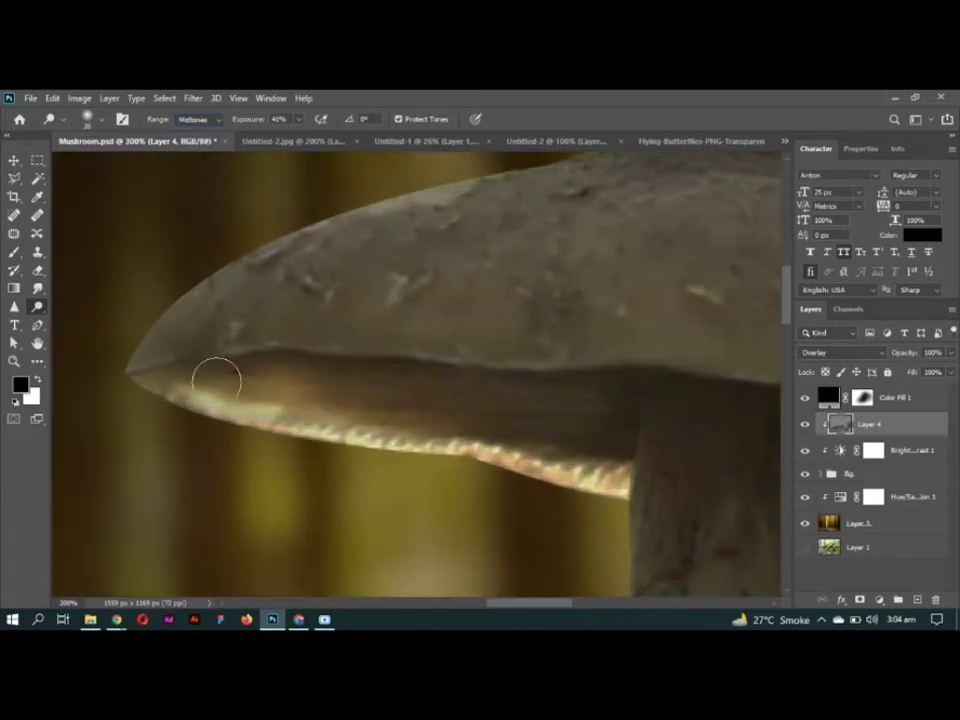
key(bracketleft)
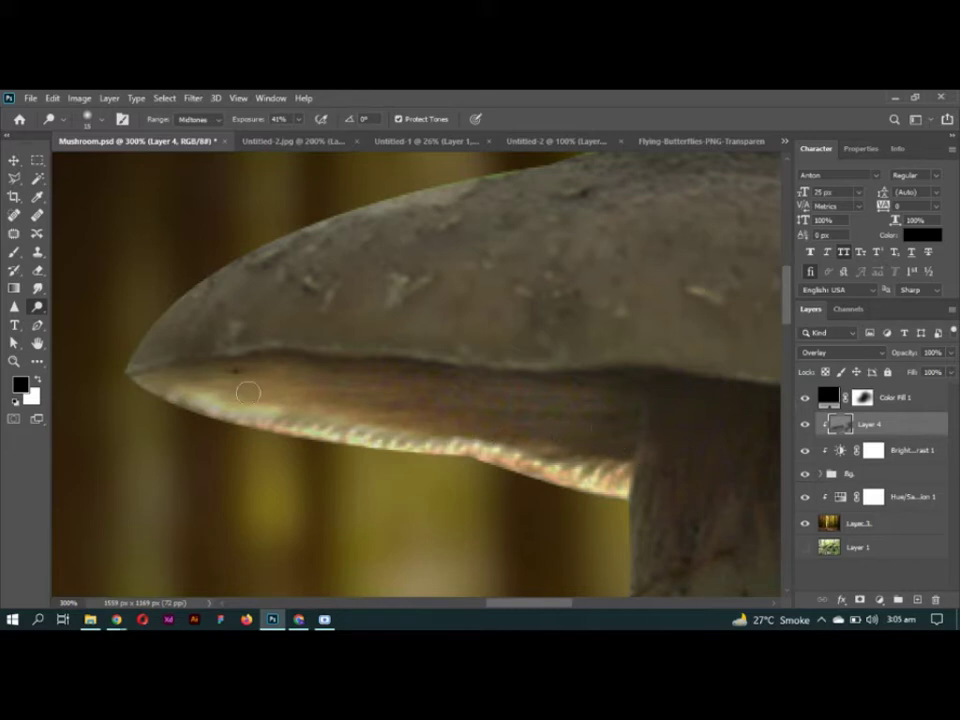
scroll(336, 349, down, 5)
scroll(484, 431, up, 6)
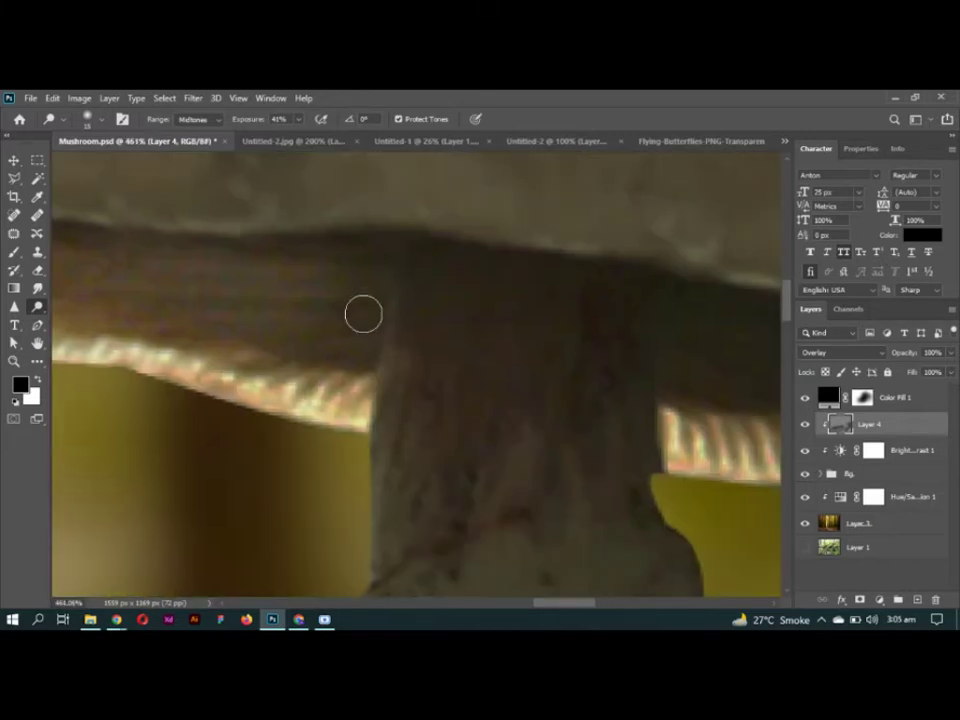
mouse_move(350, 289)
mouse_down()
mouse_move(520, 259)
mouse_move(594, 262)
mouse_up()
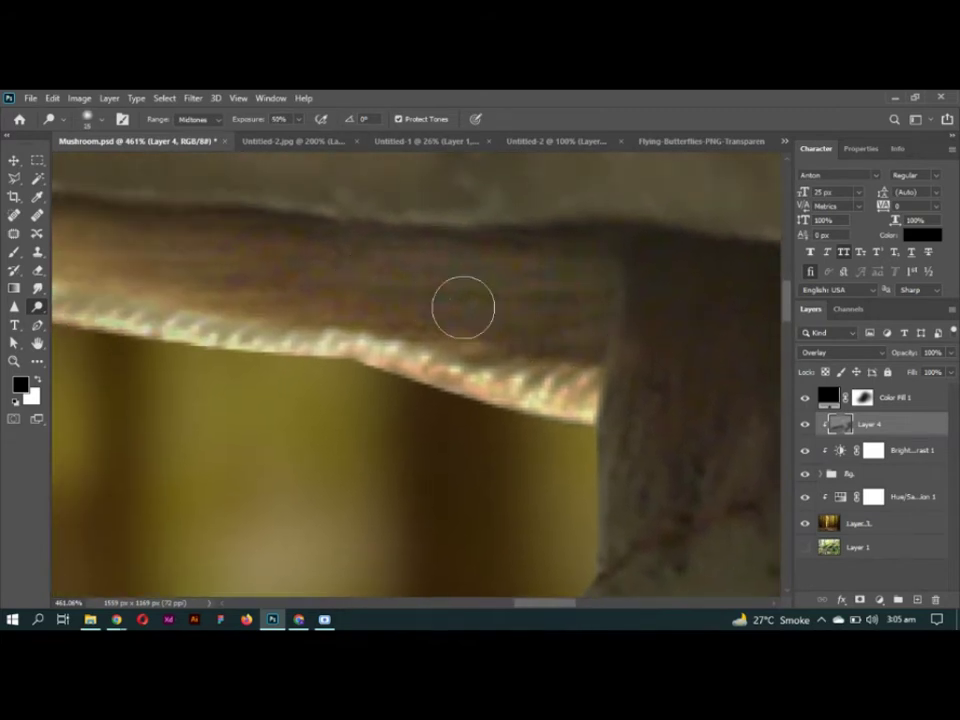
drag(330, 272, 520, 265)
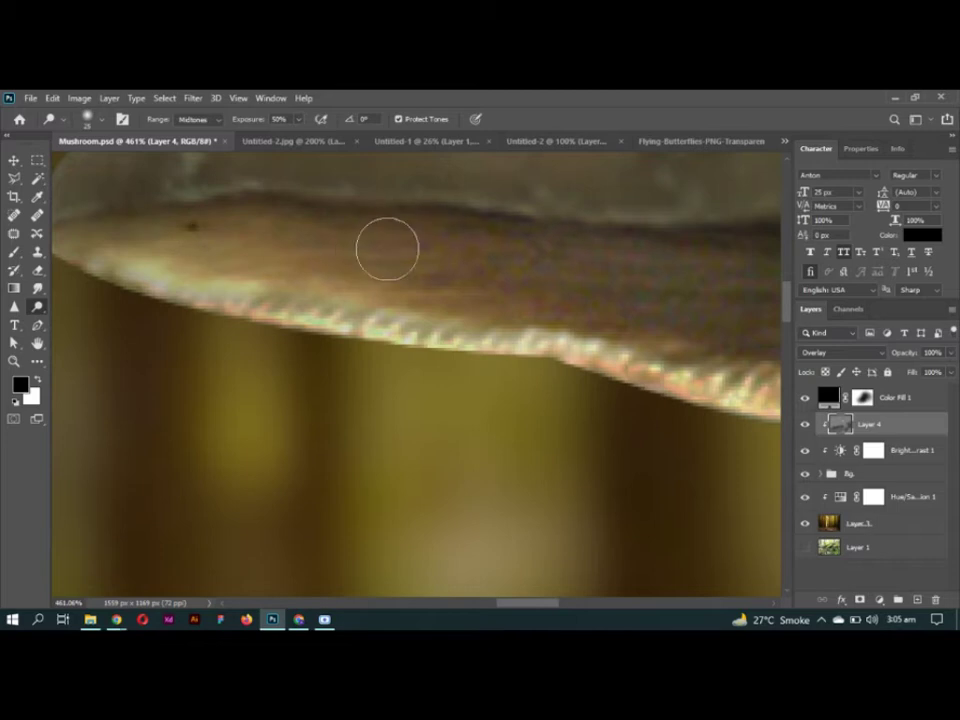
key(h)
mouse_move(225, 229)
mouse_down()
mouse_move(606, 292)
mouse_move(488, 316)
mouse_up()
scroll(506, 279, down, 2)
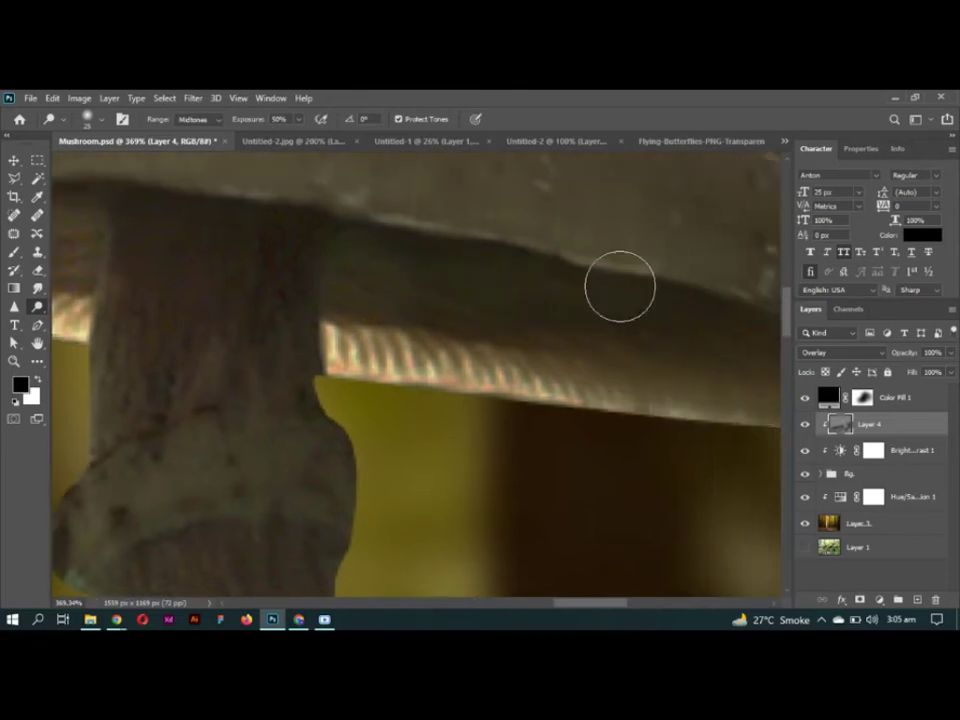
mouse_move(642, 286)
mouse_down()
mouse_move(443, 298)
mouse_move(339, 291)
mouse_move(630, 321)
mouse_move(522, 307)
mouse_up()
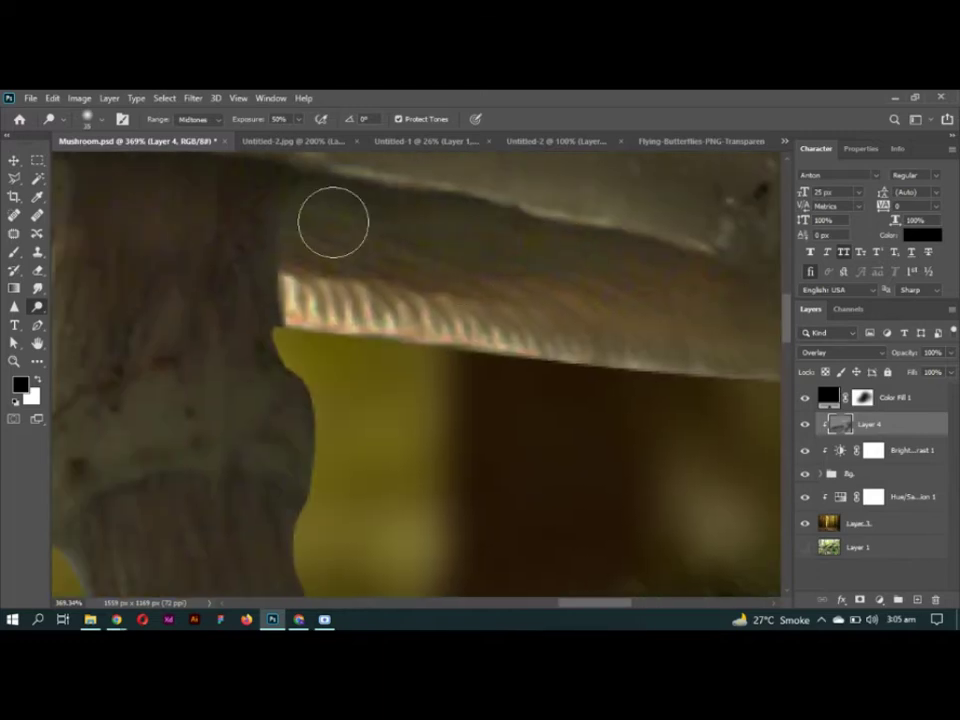
mouse_move(333, 222)
mouse_down()
mouse_move(549, 264)
mouse_move(347, 253)
mouse_move(515, 252)
mouse_up()
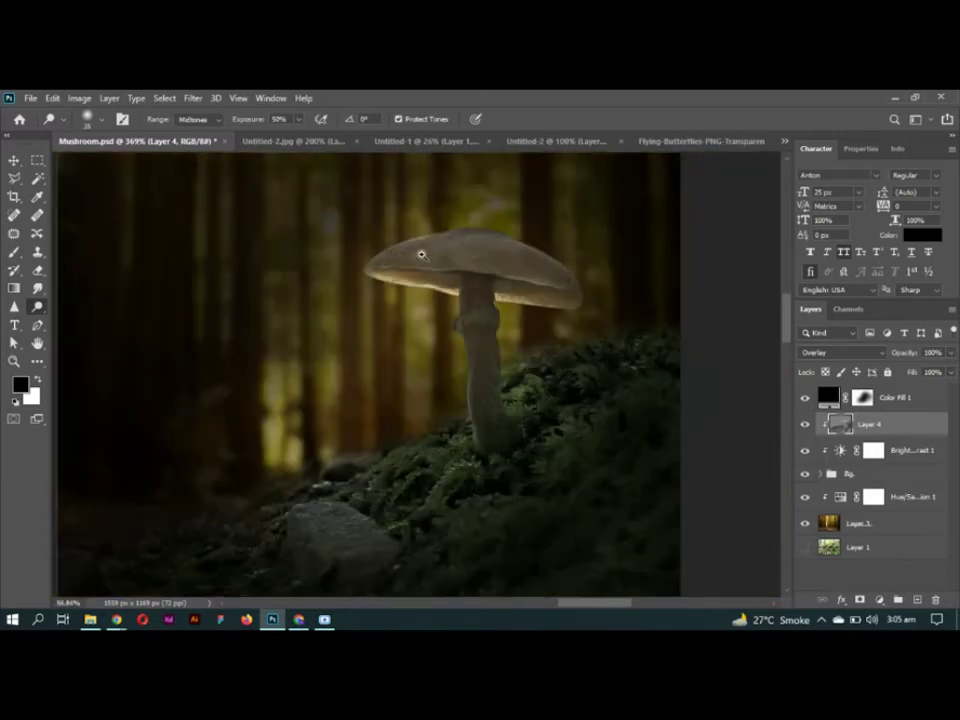
Step: Hide Layer 4 to compare the burned shading
scroll(420, 251, down, 5)
scroll(418, 268, up, 5)
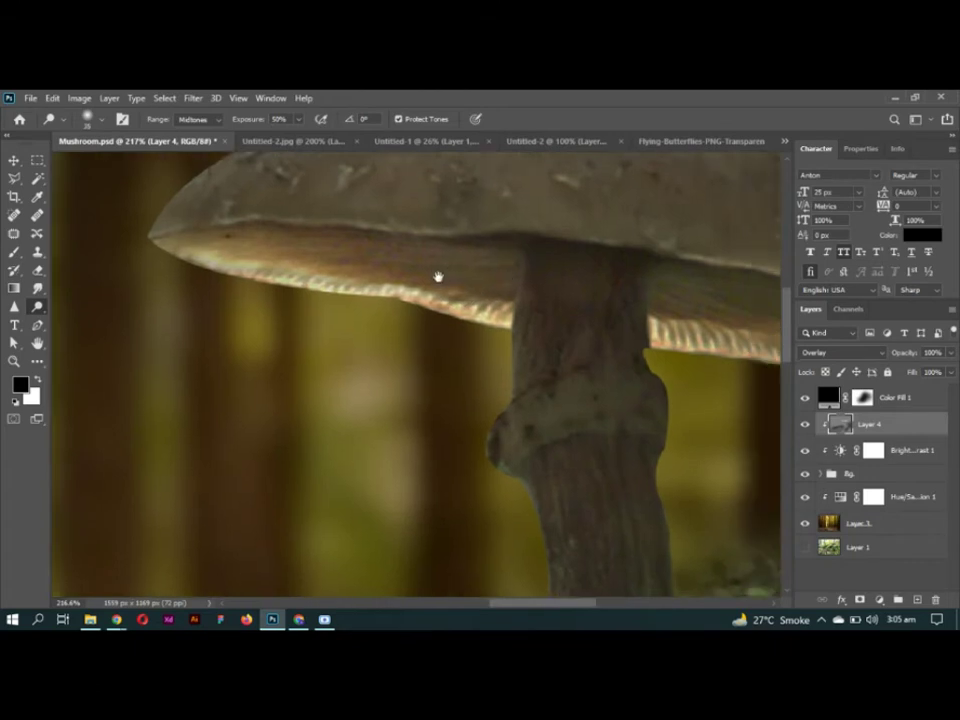
scroll(456, 281, right, 6)
scroll(537, 321, down, 5)
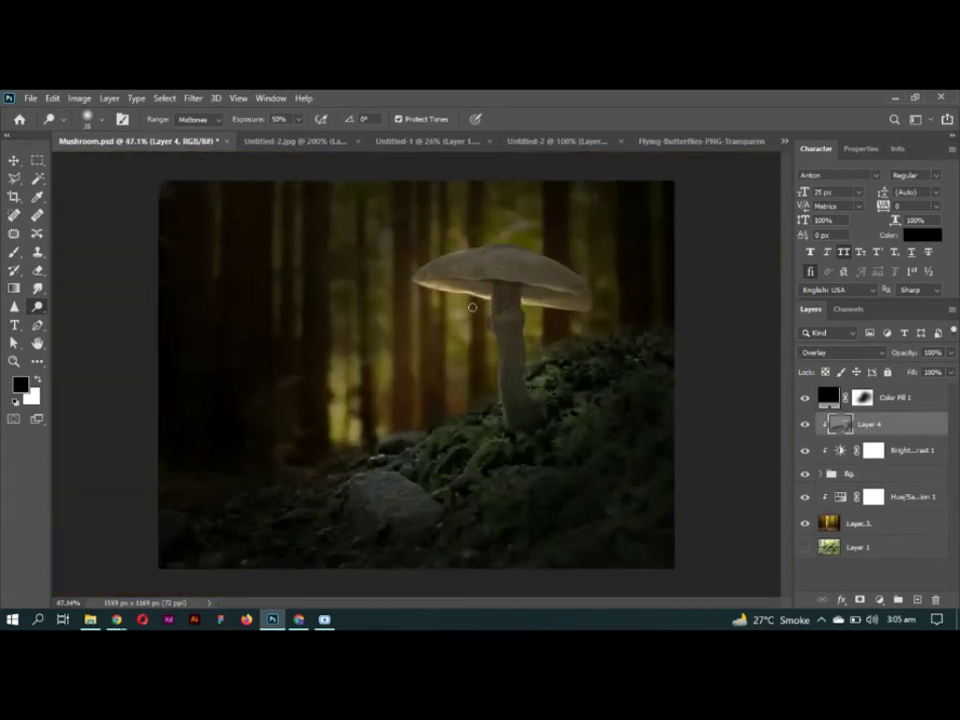
key(v)
click(806, 425)
Step: Toggle Layer 4 back on and burn along the cap's top-right edge
click(806, 425)
click(806, 425)
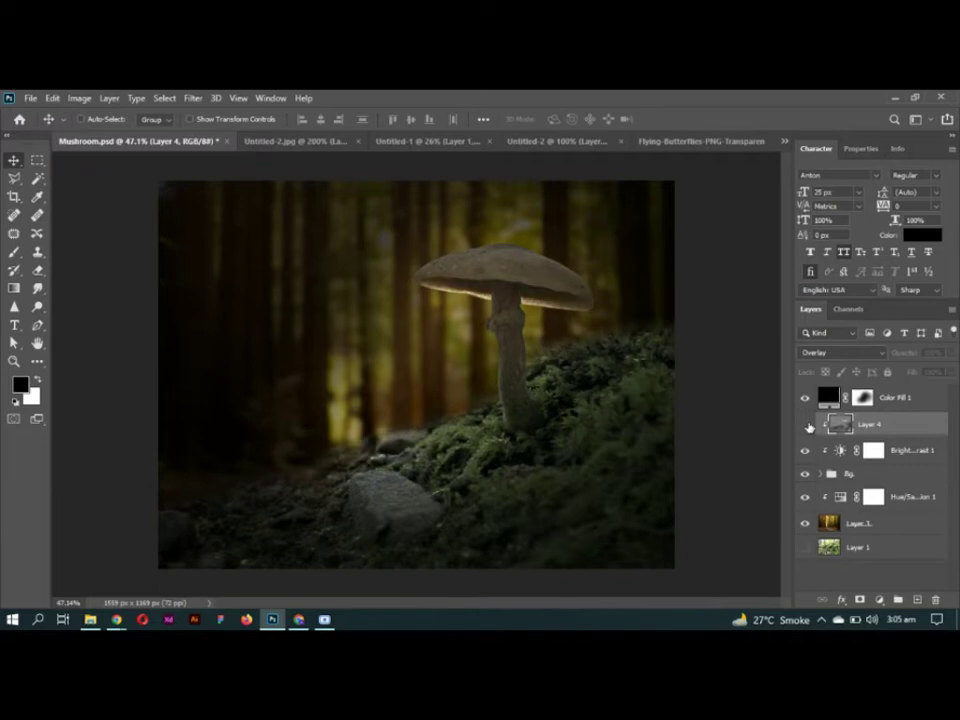
click(806, 425)
scroll(598, 257, up, 5)
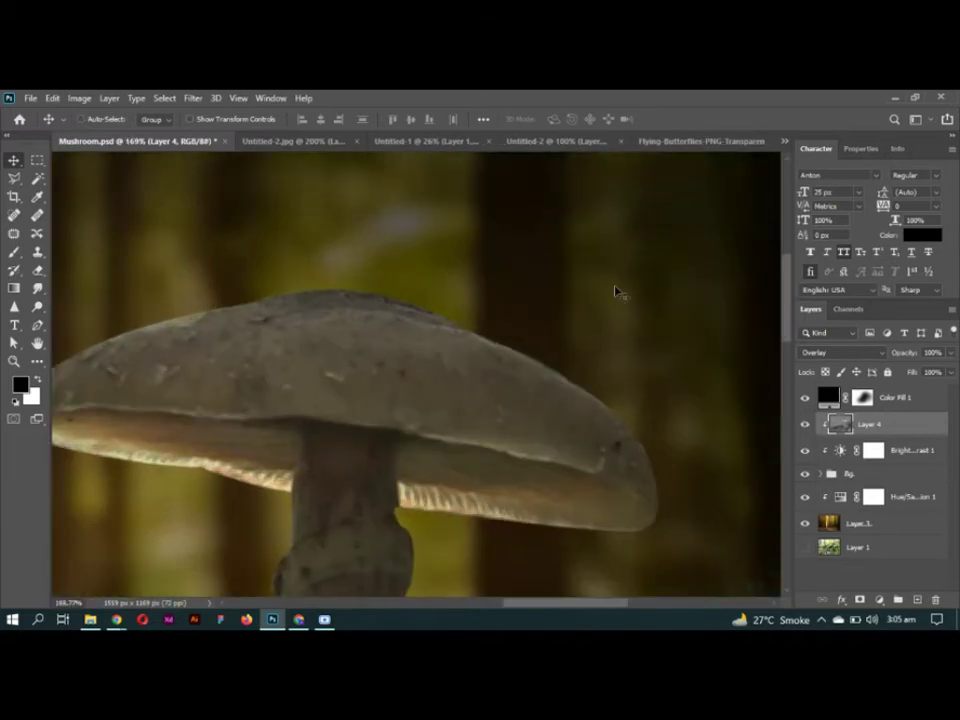
key(b)
key(o)
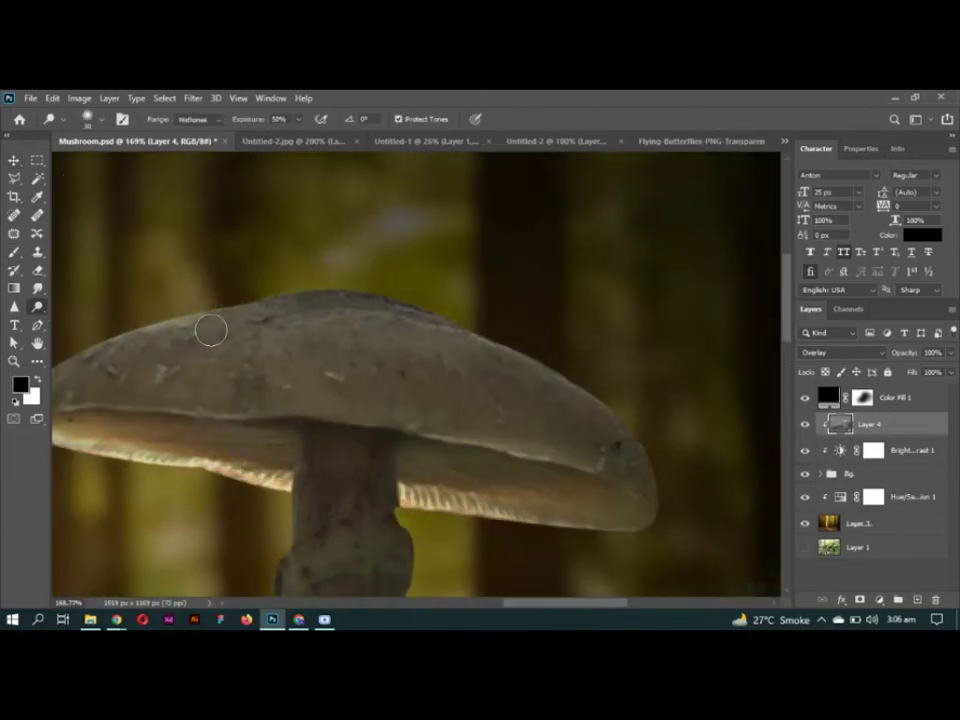
drag(397, 298, 616, 419)
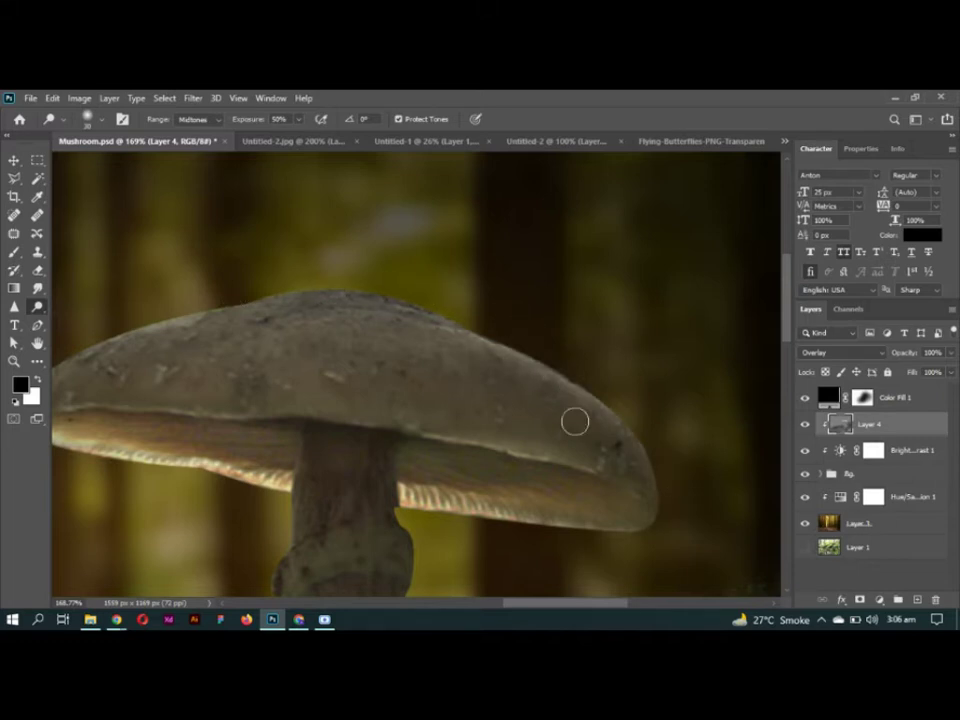
Step: Expand the Bg group, select Layer 2, and ready the Burn tool at the cap's left tip
scroll(575, 421, down, 5)
key(v)
click(829, 478)
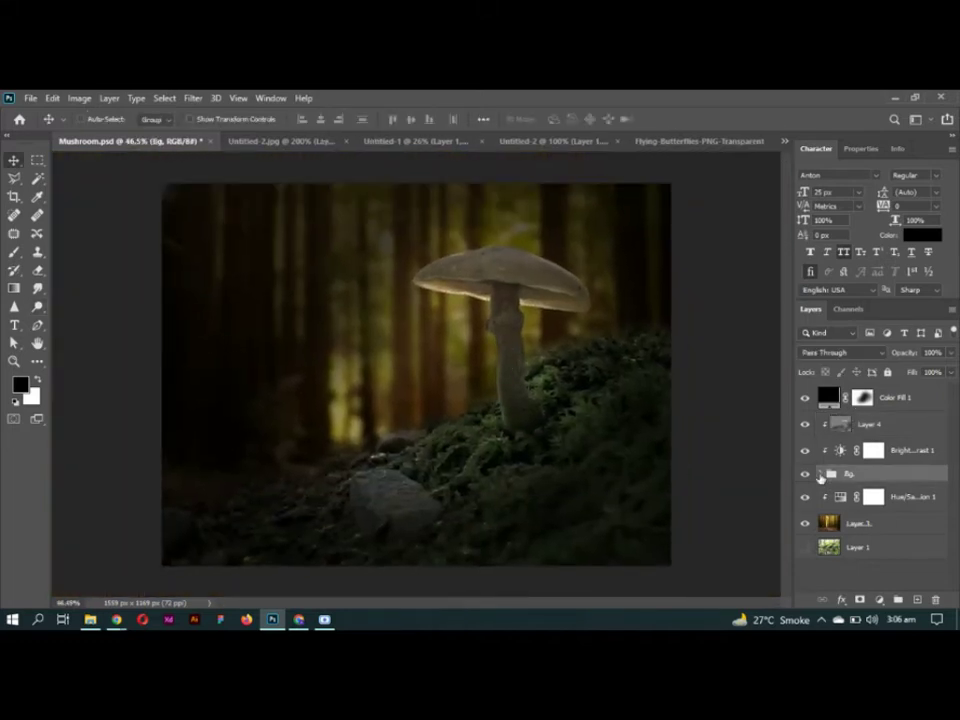
click(820, 475)
click(843, 494)
scroll(484, 279, up, 5)
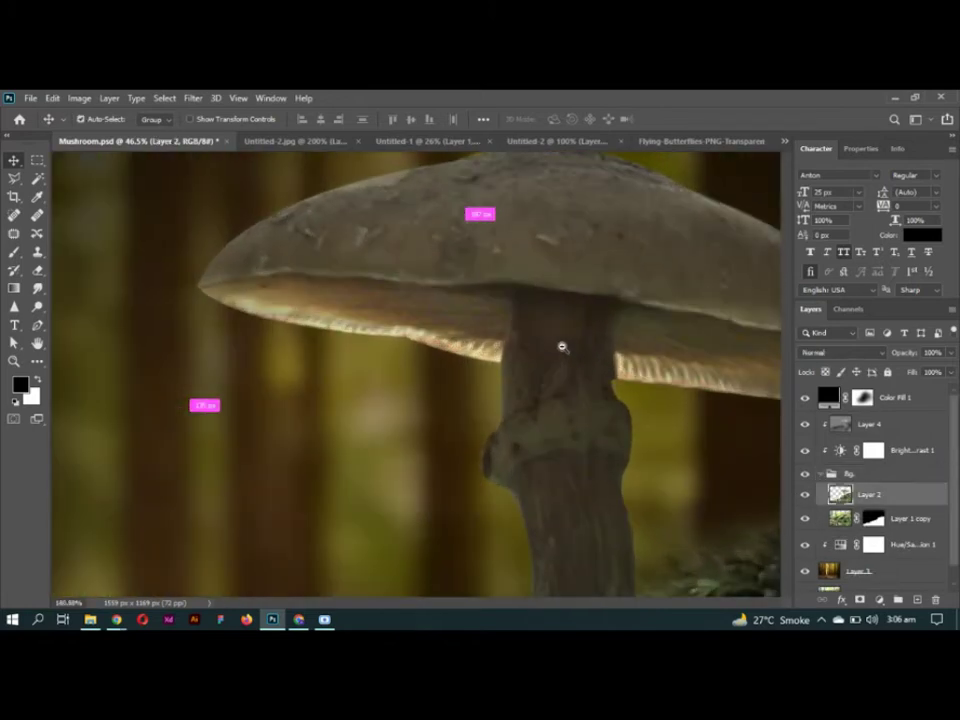
key(o)
scroll(477, 313, up, 2)
scroll(257, 311, up, 2)
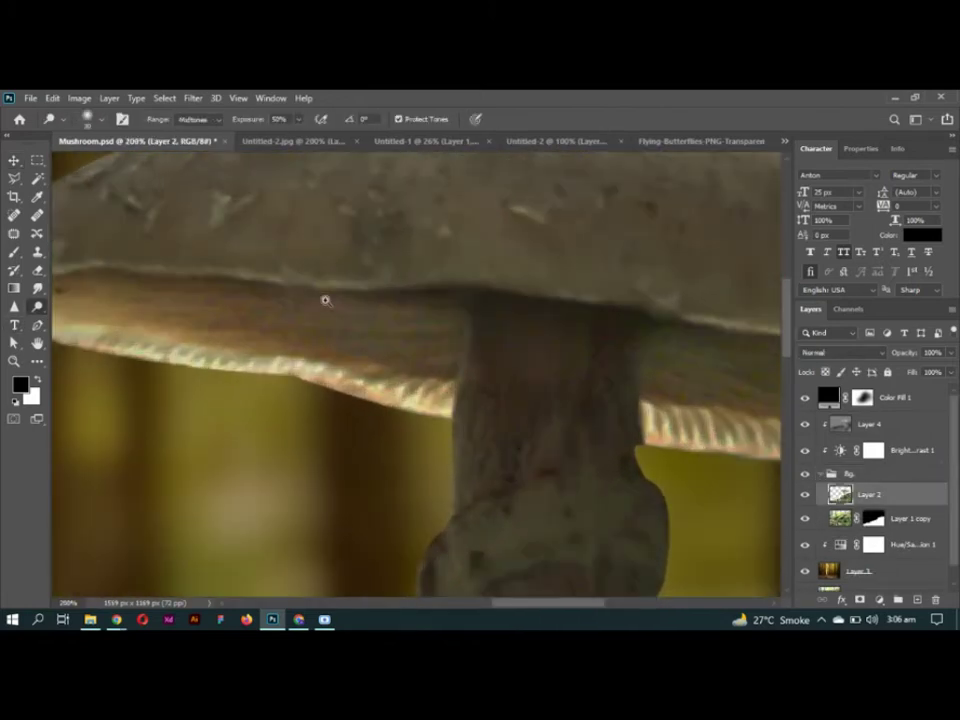
mouse_move(285, 332)
mouse_down()
mouse_move(437, 328)
mouse_move(598, 358)
mouse_move(465, 336)
mouse_up()
Step: Dodge the gills under the cap orange-yellow with the range set to Highlights
click(200, 118)
click(193, 152)
mouse_move(546, 354)
mouse_down()
mouse_move(476, 332)
mouse_move(516, 353)
mouse_move(371, 323)
mouse_up()
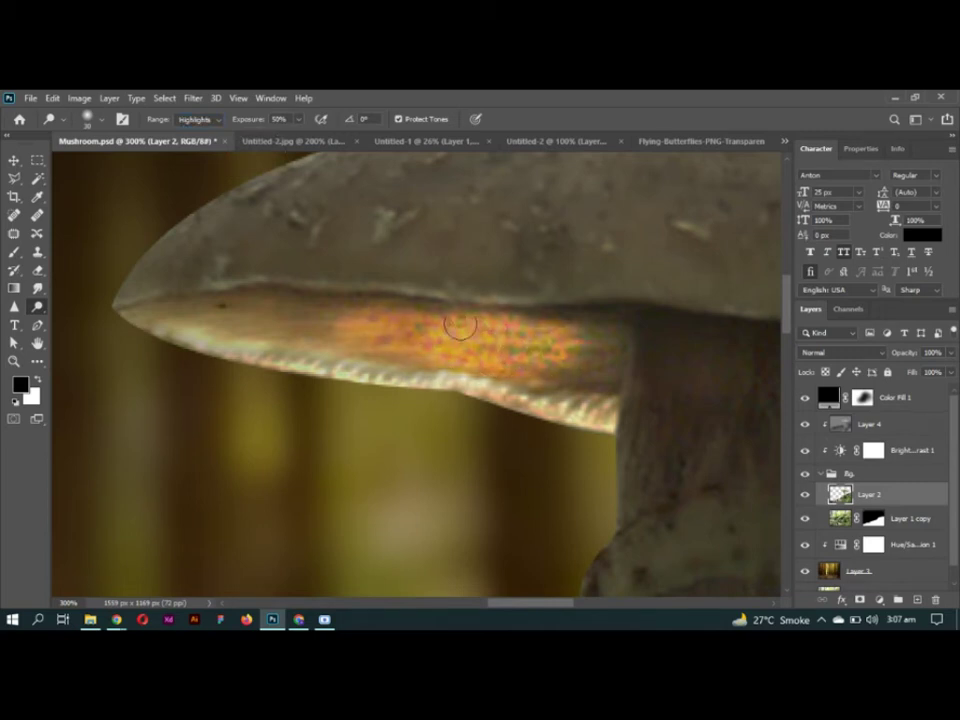
mouse_move(456, 327)
mouse_down()
mouse_move(206, 321)
mouse_move(585, 340)
mouse_move(575, 349)
mouse_up()
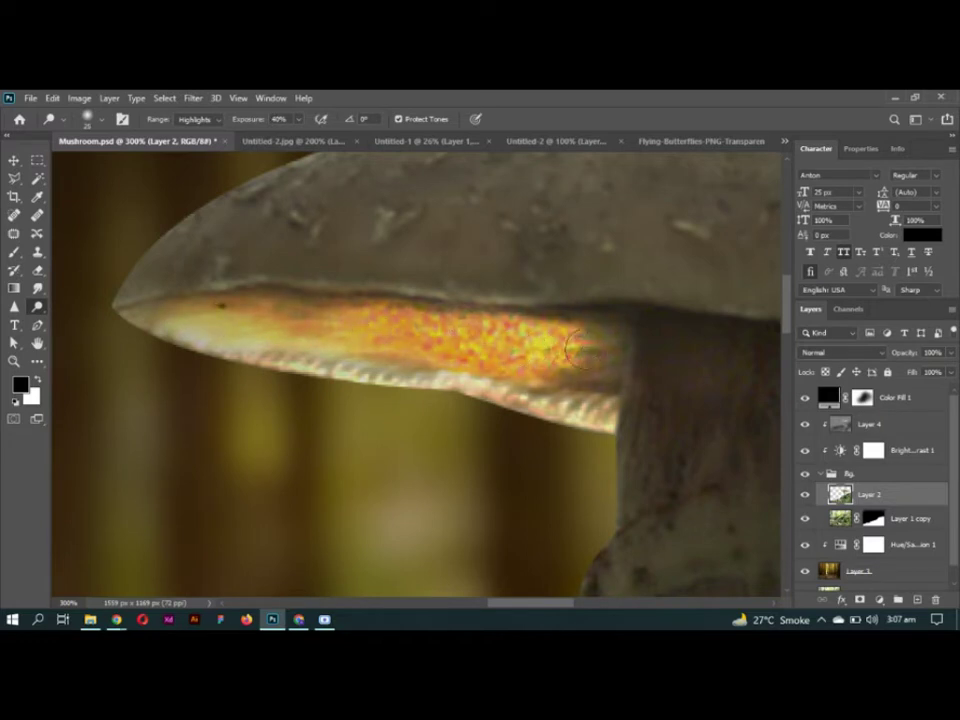
mouse_move(170, 316)
mouse_down()
mouse_move(473, 345)
mouse_move(583, 345)
mouse_move(603, 350)
mouse_move(600, 372)
mouse_move(574, 364)
mouse_move(366, 371)
mouse_move(388, 399)
mouse_move(506, 394)
mouse_move(506, 411)
mouse_move(460, 395)
mouse_move(574, 403)
mouse_move(596, 422)
mouse_move(710, 441)
mouse_up()
Step: Brighten the gills right of the stem and out toward the cap edge
scroll(574, 364, right, 5)
mouse_move(593, 368)
mouse_down()
mouse_move(475, 356)
mouse_move(309, 291)
mouse_up()
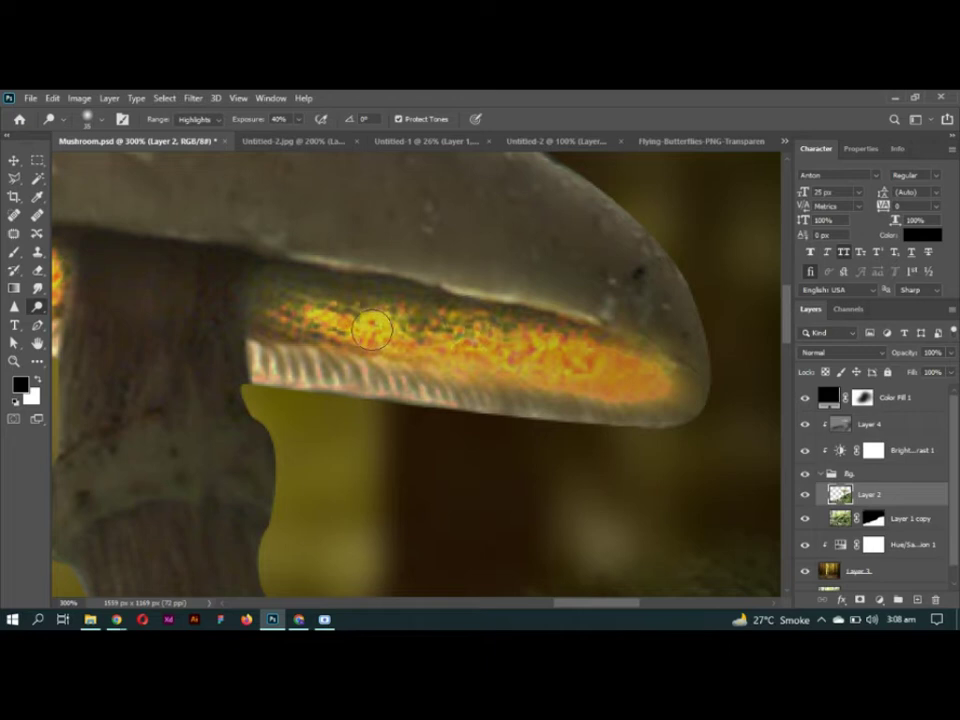
drag(437, 295, 441, 302)
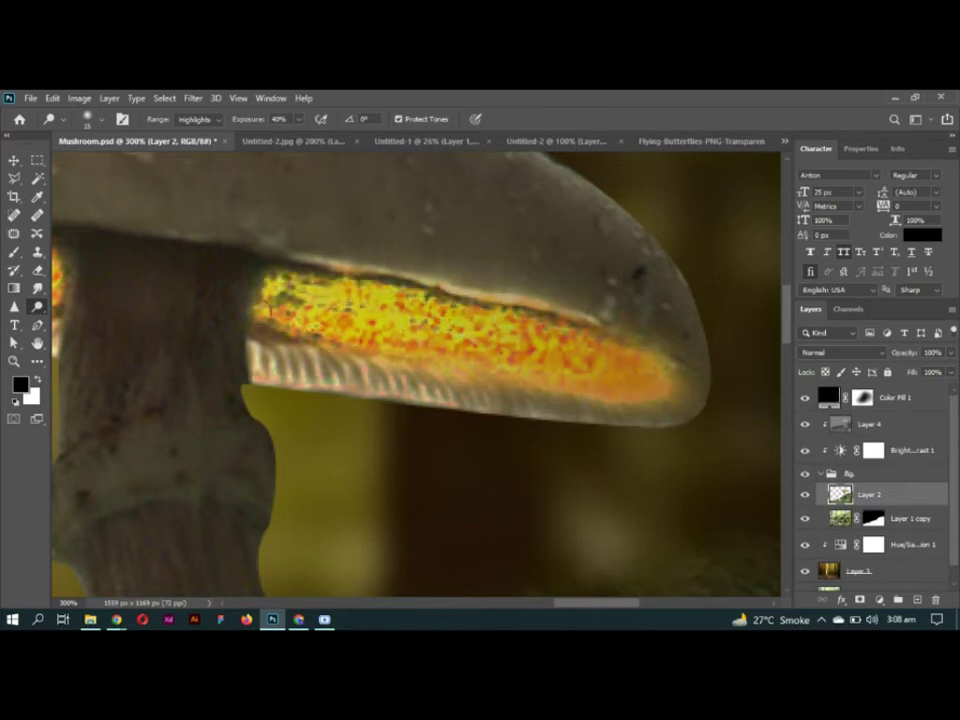
scroll(367, 321, down, 8)
scroll(535, 428, up, 10)
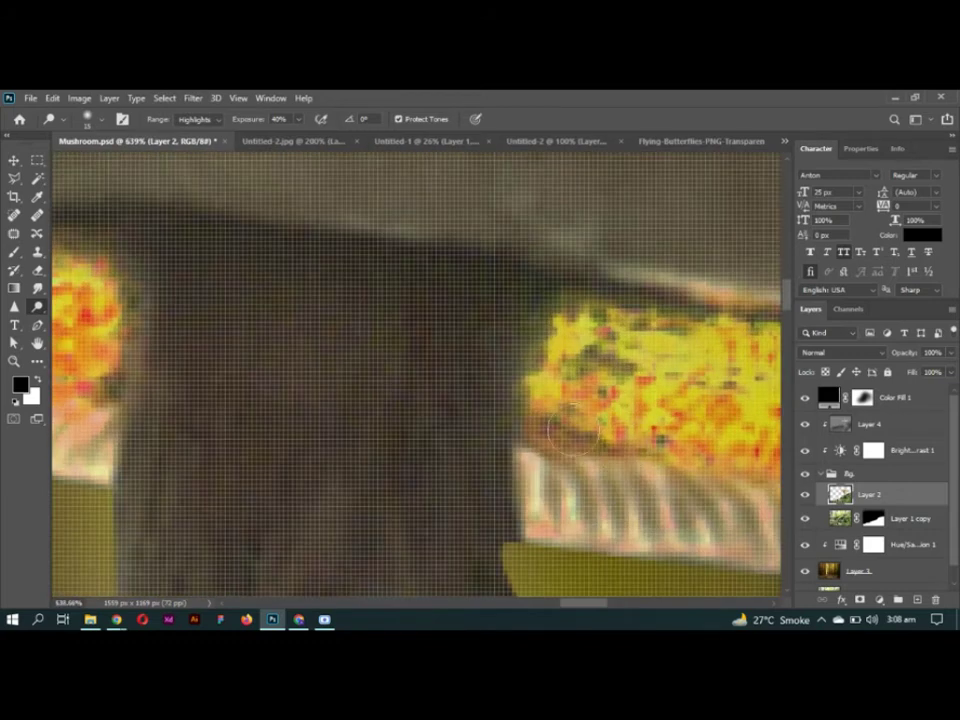
mouse_move(535, 428)
mouse_down()
mouse_move(654, 435)
mouse_move(660, 339)
mouse_up()
scroll(716, 339, left, 5)
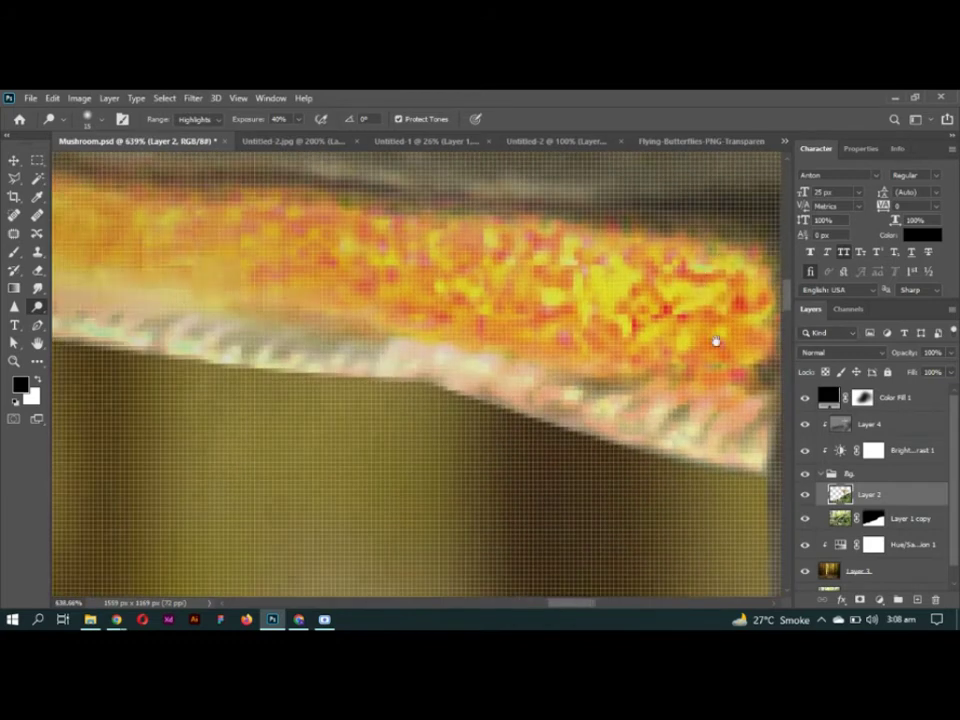
scroll(482, 274, down, 10)
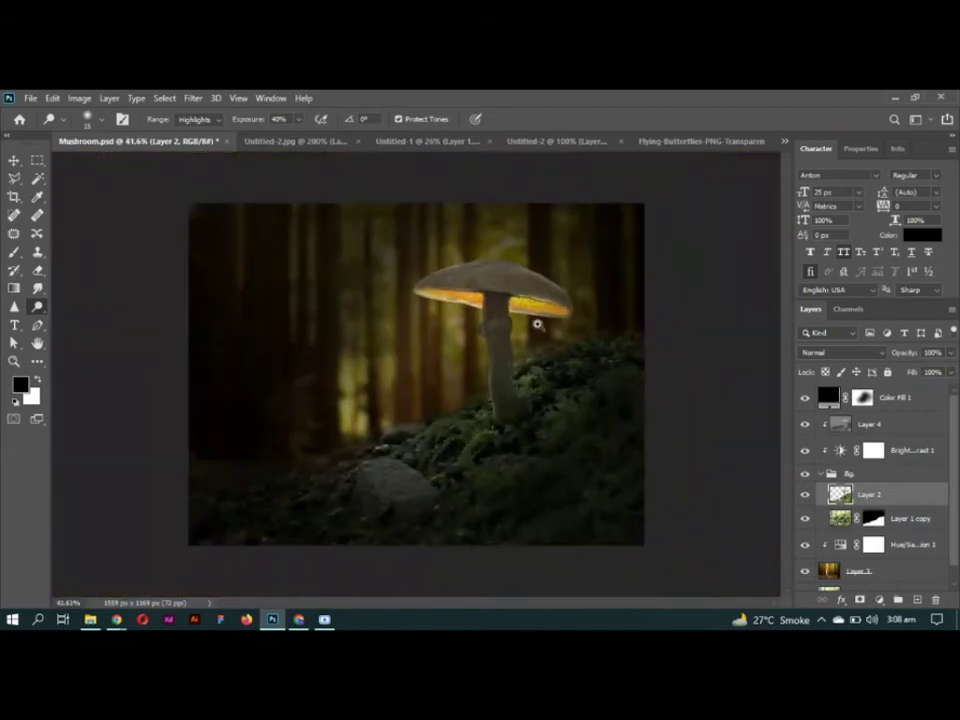
scroll(533, 297, up, 1)
Step: Add a Brightness/Contrast adjustment above Color Fill 1 with raised brightness and contrast (about 79/25)
key(v)
click(820, 473)
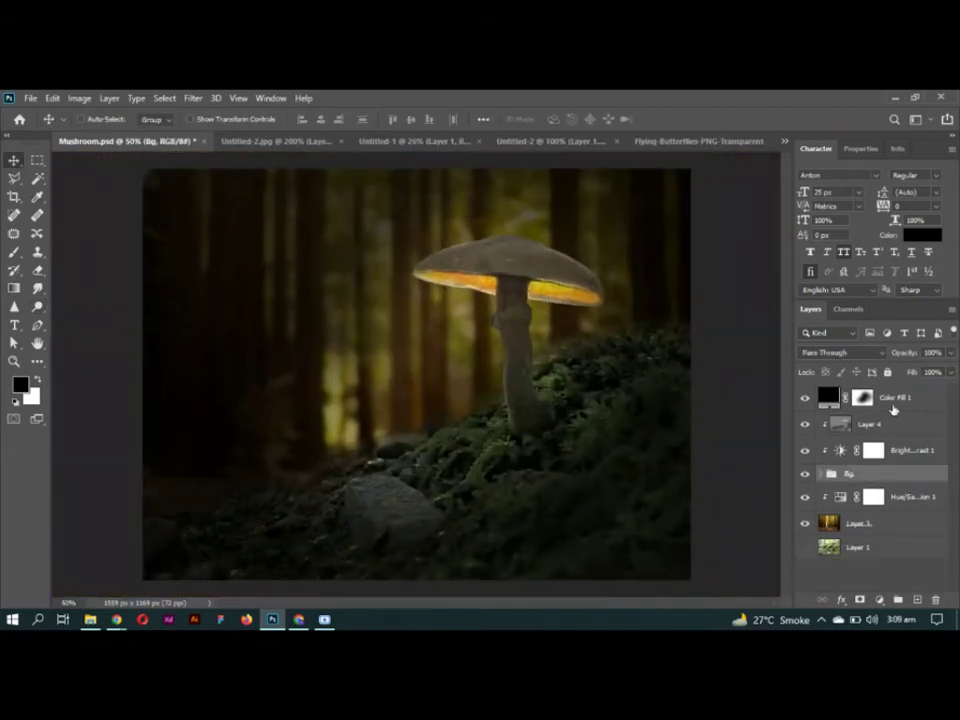
click(895, 397)
click(879, 599)
click(896, 401)
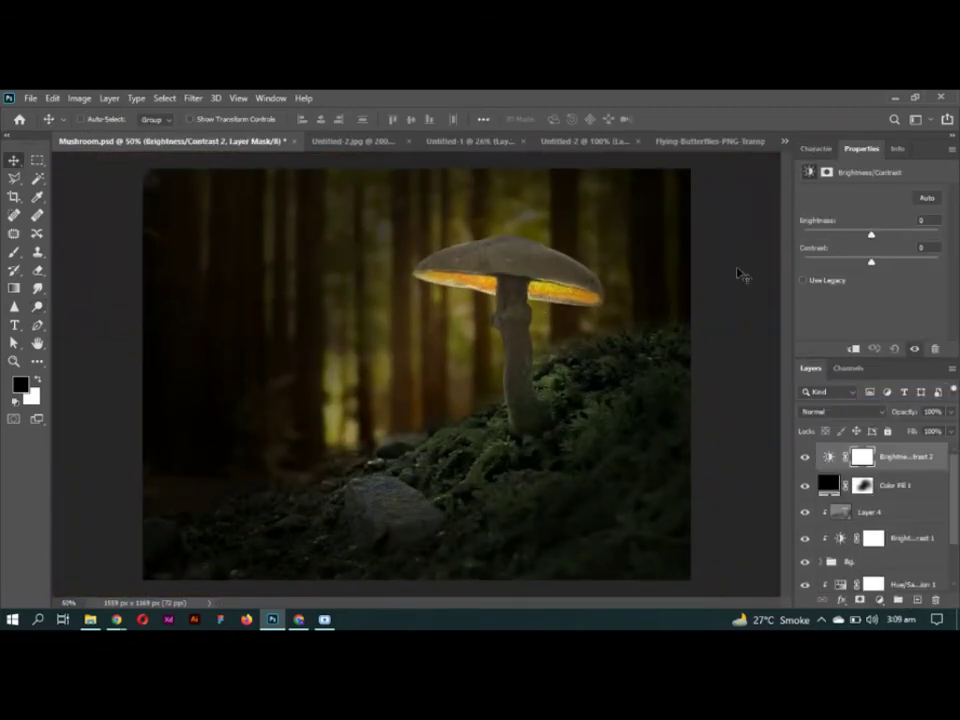
drag(877, 242, 918, 241)
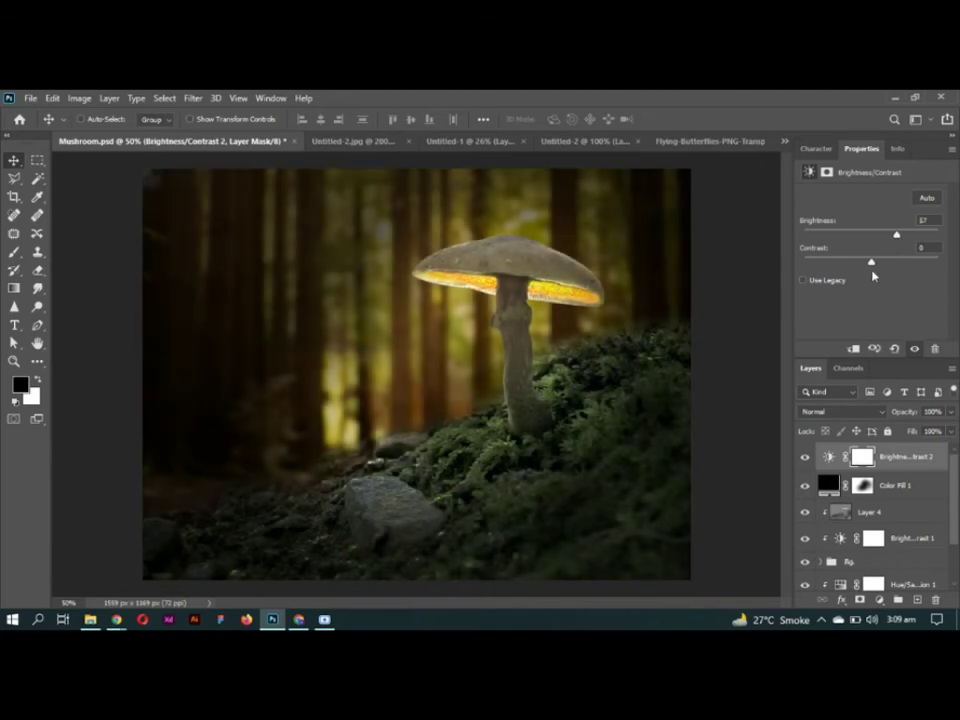
click(905, 261)
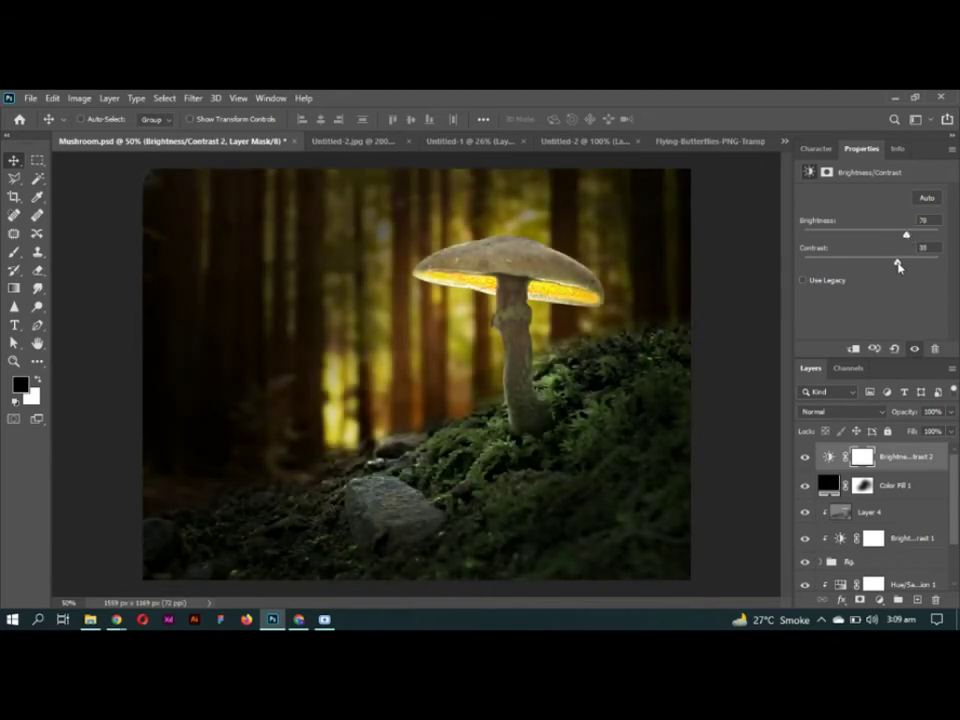
Step: Paint black on the adjustment's mask to keep the foreground moss dark
scroll(519, 298, down, 2)
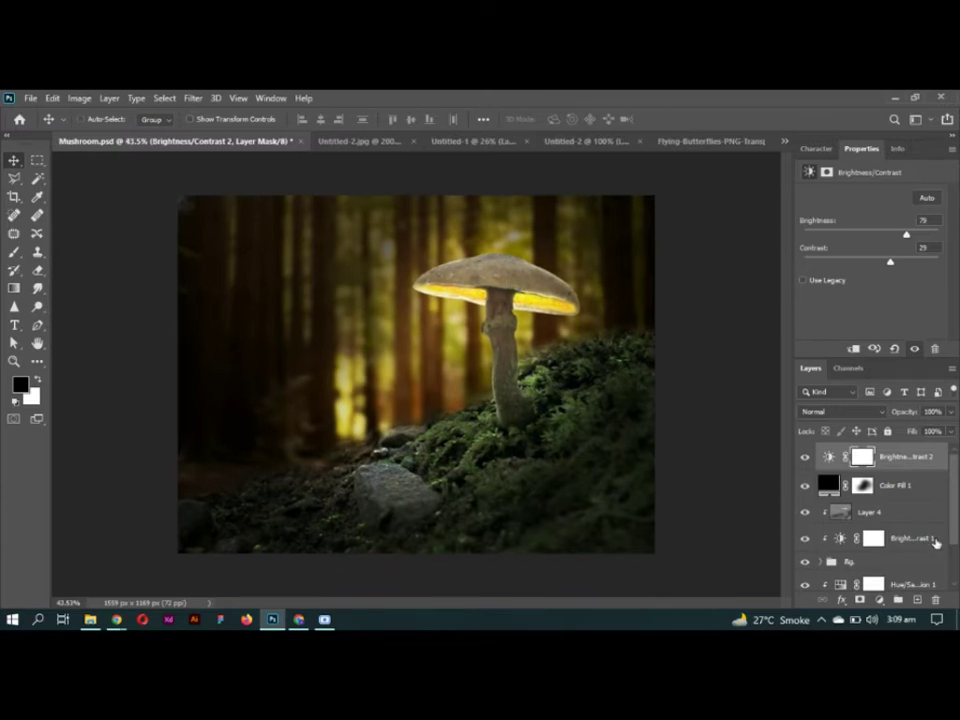
click(818, 149)
key(b)
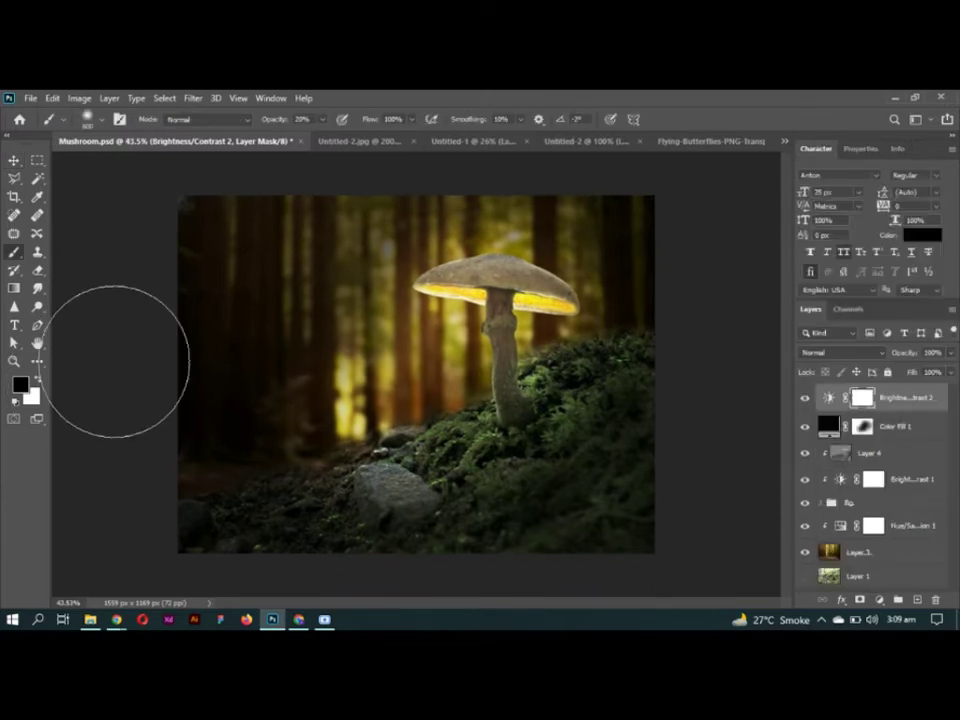
key(0)
drag(595, 431, 215, 514)
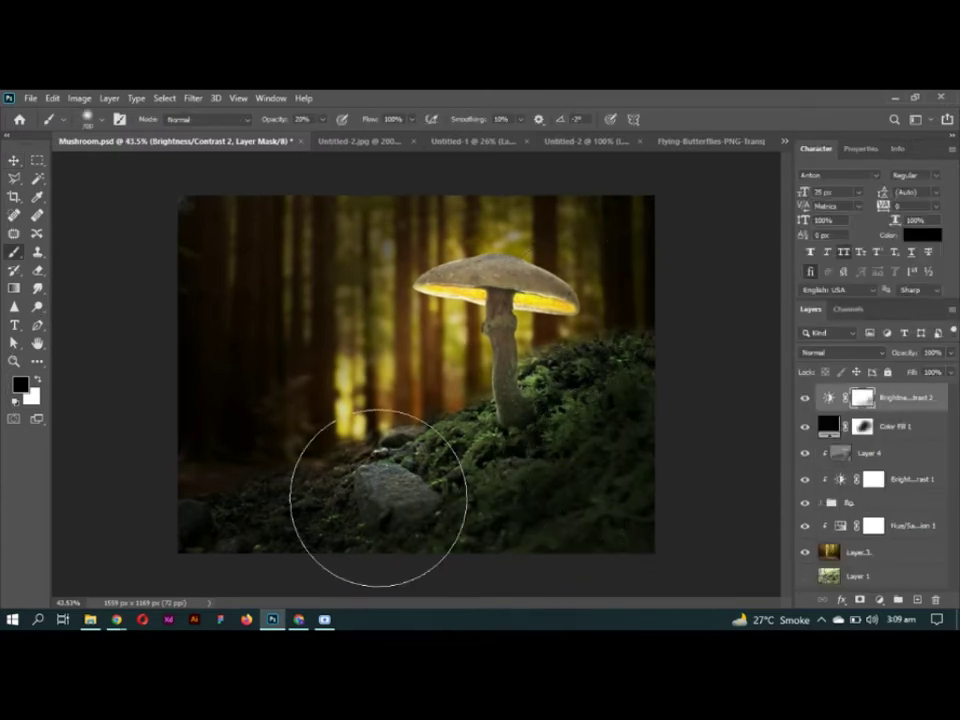
Step: Check the tutorial video and add a new empty Layer 5 on top
key(alt+Tab)
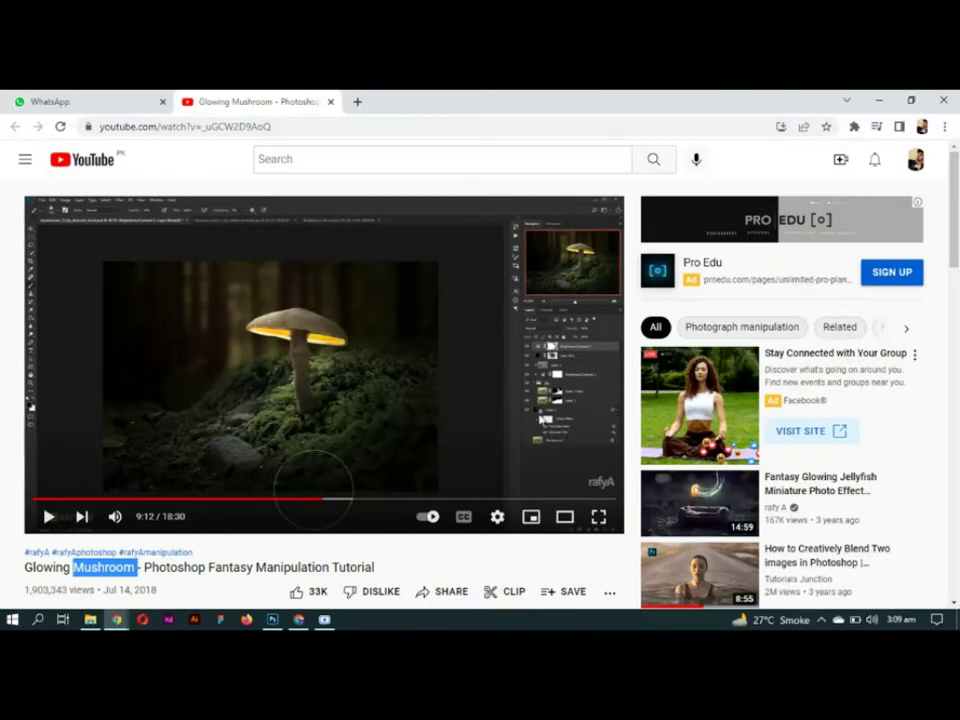
key(alt+Tab)
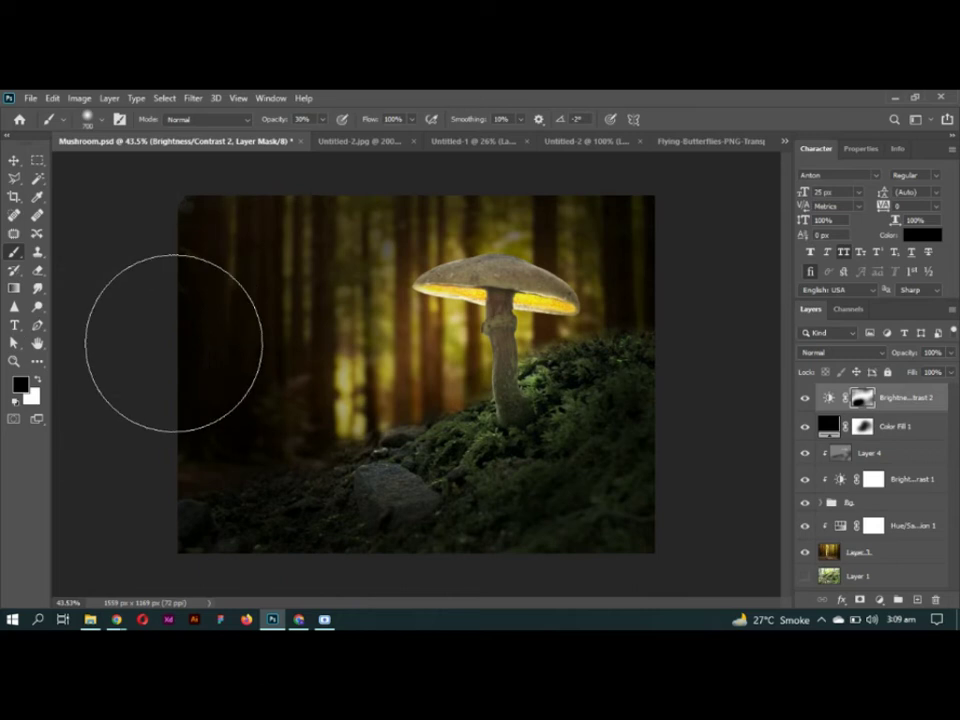
key(v)
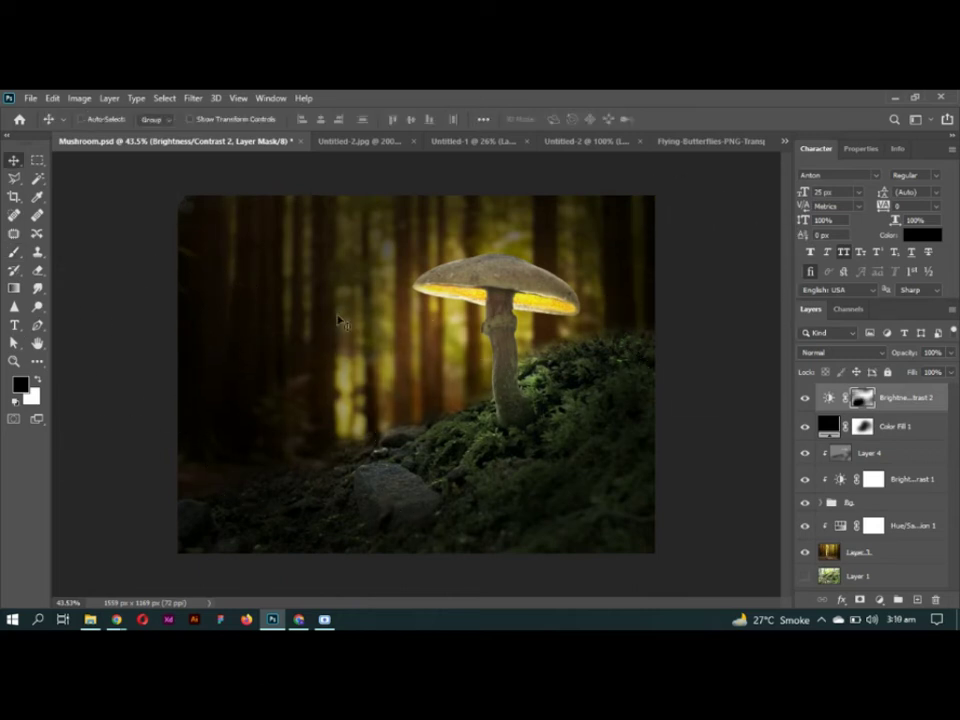
key(alt+Tab)
key(alt+Tab)
click(917, 600)
Step: Choose yellow as the painting colour with a large 900 px soft brush
key(b)
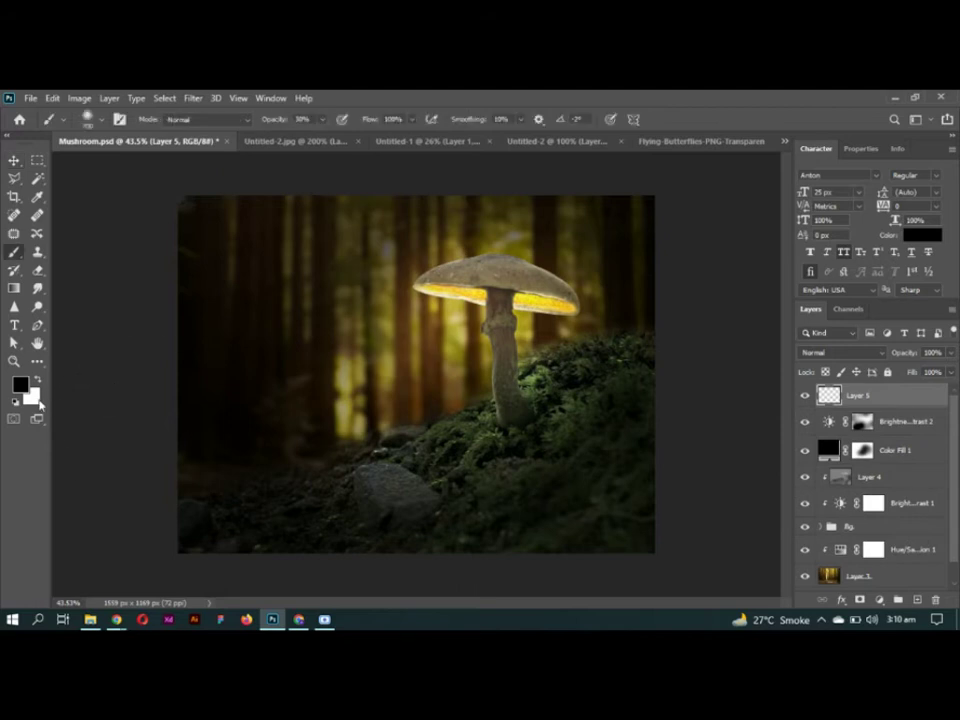
click(31, 396)
mouse_move(782, 485)
mouse_down()
mouse_move(782, 530)
mouse_move(782, 521)
mouse_up()
click(764, 367)
click(905, 358)
key(bracketleft)
key(bracketleft)
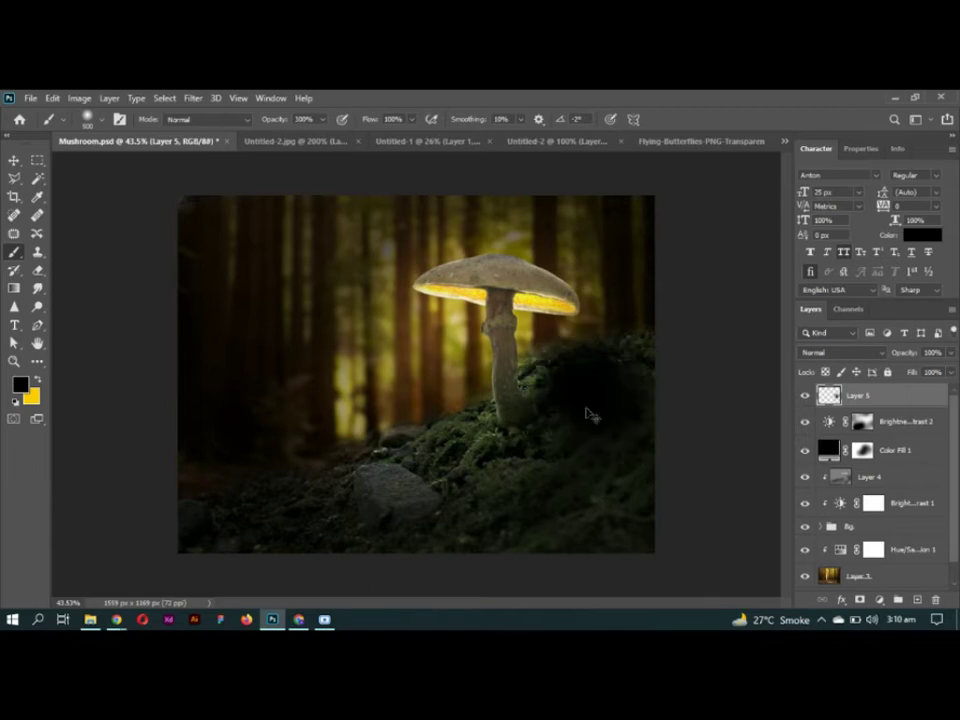
click(36, 378)
Step: Try yellow glow dabs beside the mushroom stem, undoing them and adjusting brush settings
click(590, 402)
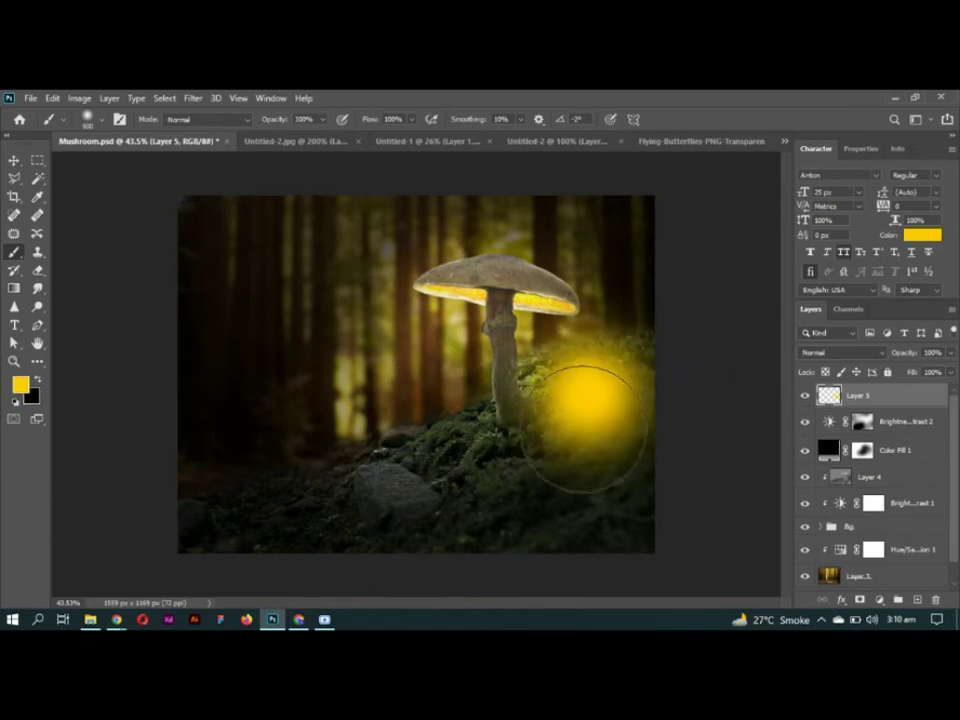
key(ctrl+z)
drag(568, 366, 557, 458)
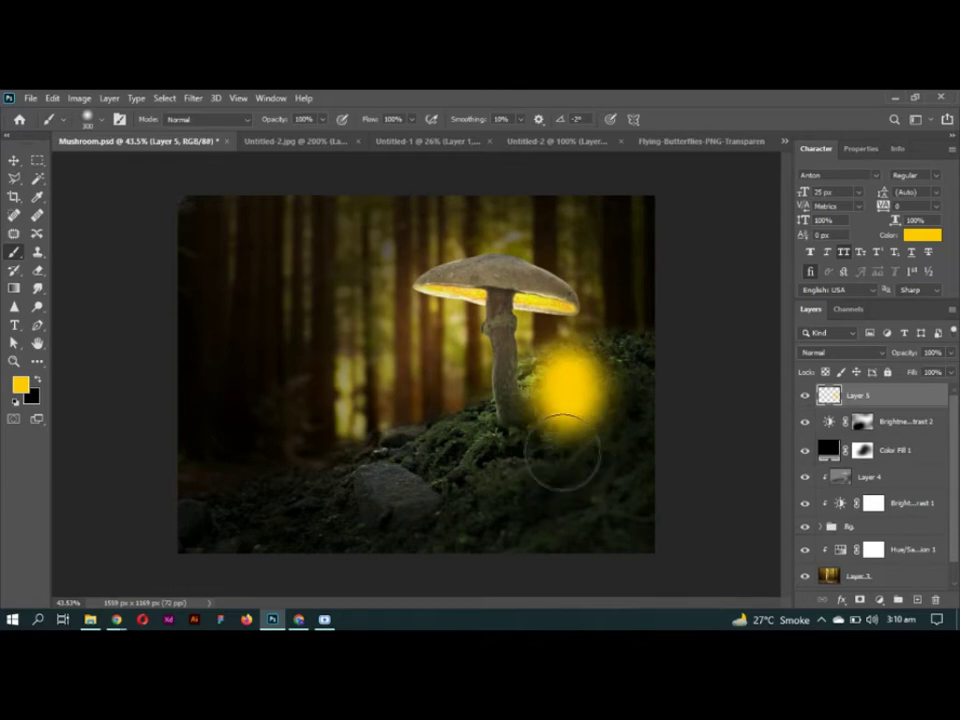
key(ctrl+z)
right_click(507, 440)
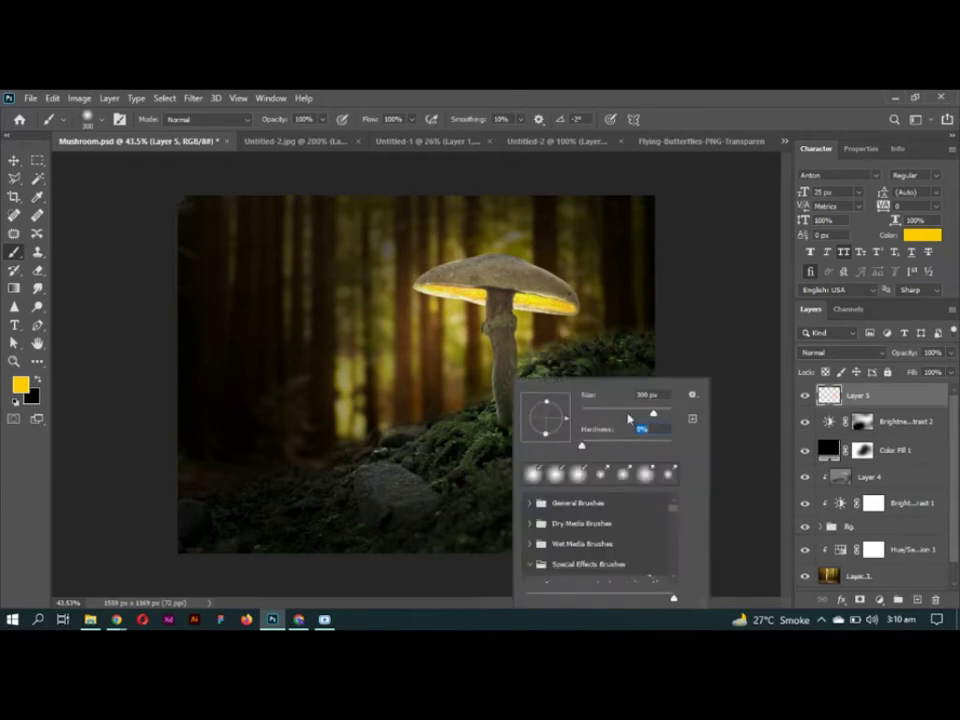
key(Return)
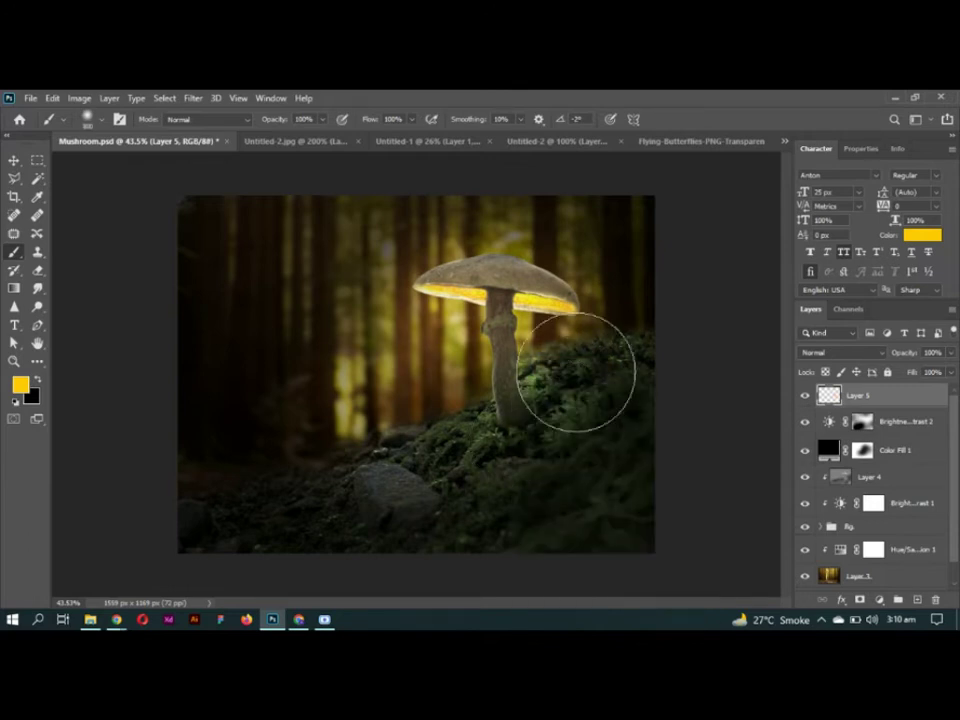
Step: Paint a broad yellow glow across the moss at 50% brush opacity
click(584, 390)
key(ctrl+z)
drag(576, 392, 541, 444)
key(ctrl+z)
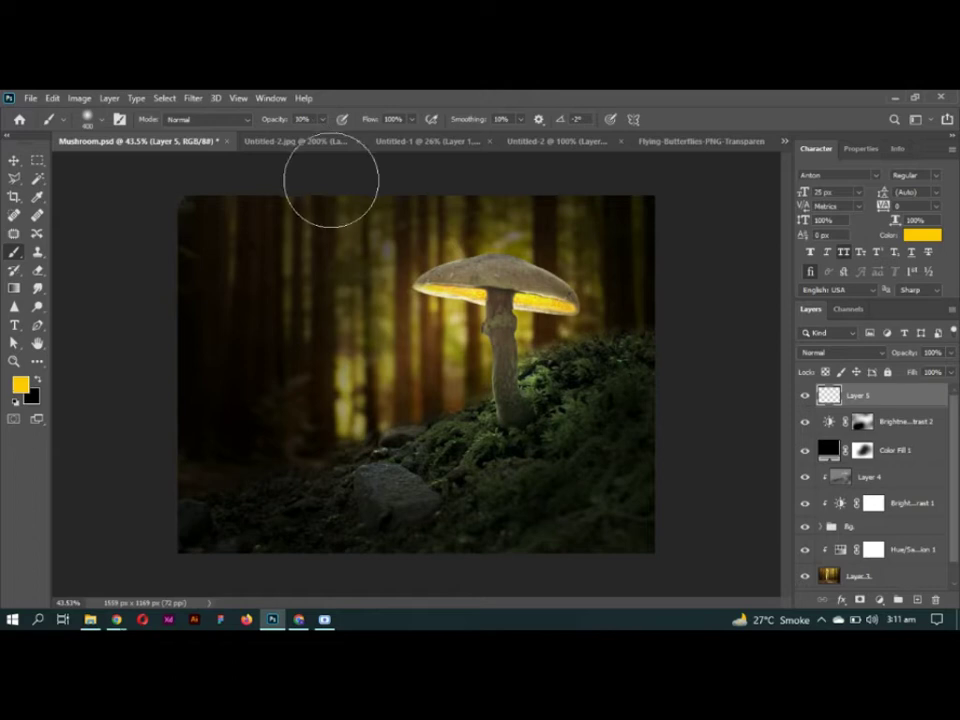
click(578, 400)
key(ctrl+z)
key(5)
mouse_move(576, 405)
mouse_down()
mouse_move(407, 444)
mouse_move(531, 456)
mouse_up()
Step: Set Layer 5's blend mode to Overlay
key(v)
click(842, 352)
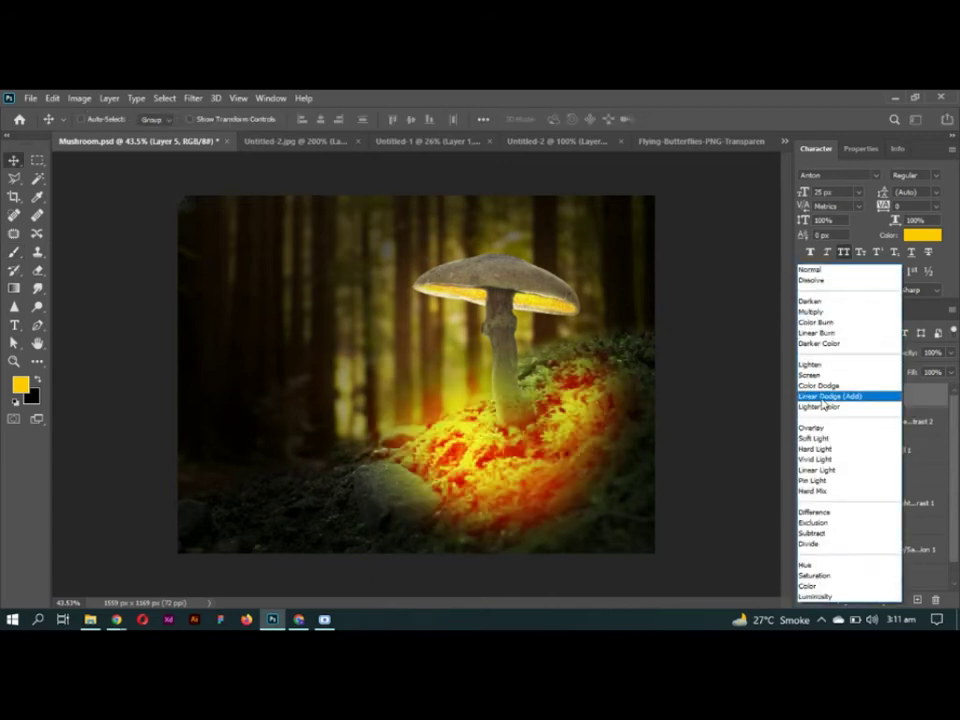
click(820, 429)
Step: Target the Brightness/Contrast 2 mask, reset colours to black/white at 100% opacity, zoom to 50%
click(862, 421)
key(ctrl+minus)
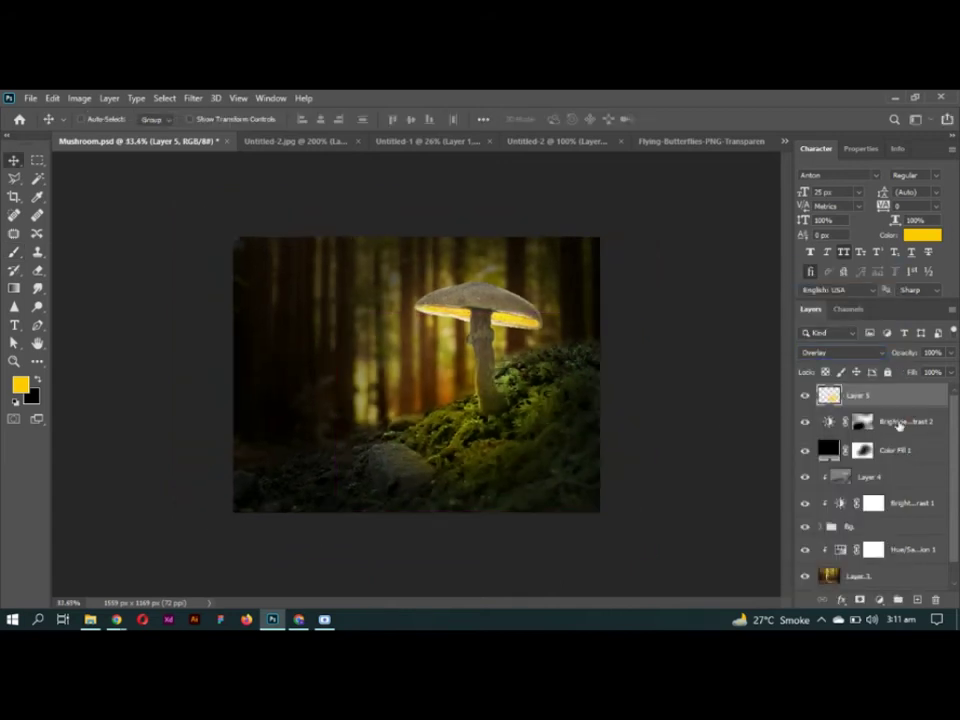
key(b)
key(d)
key(0)
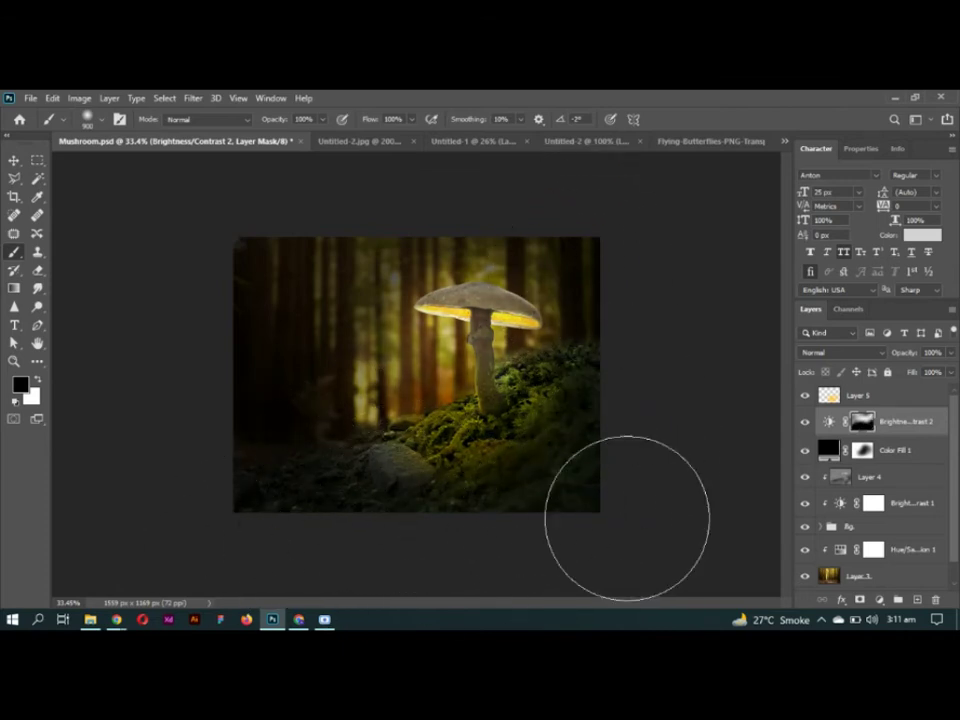
key(v)
key(ctrl+plus)
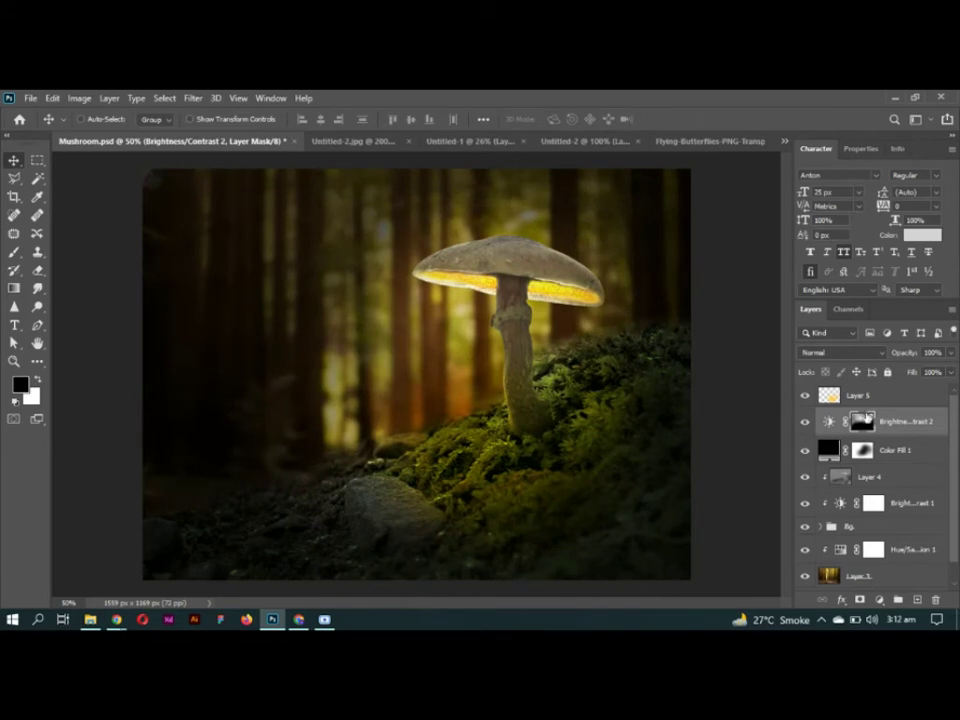
Step: Add a new layer above Layer 5 with Soft Light blending
click(867, 404)
click(917, 600)
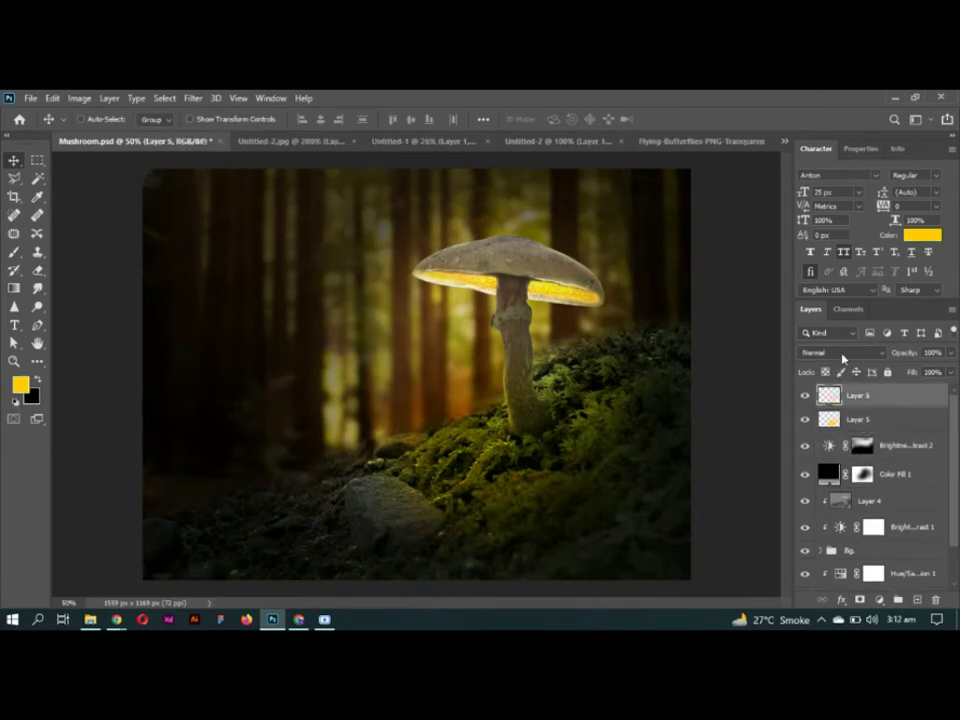
click(842, 352)
click(812, 435)
Step: Brush soft yellow over the left trees and toggle both glow layers to compare
key(b)
drag(461, 407, 354, 441)
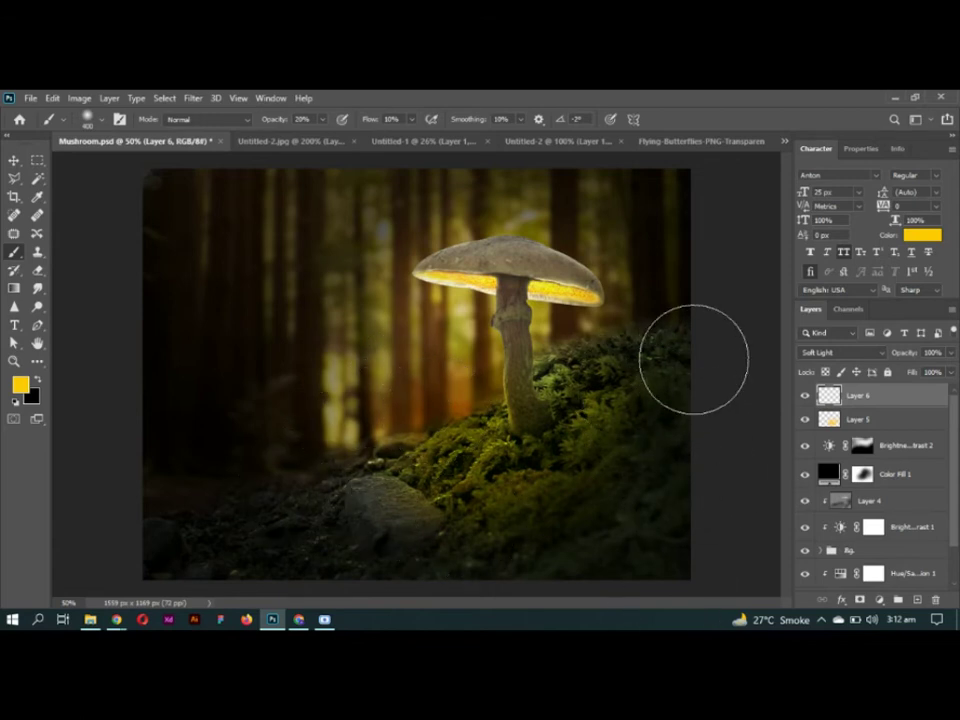
key(v)
drag(805, 421, 806, 396)
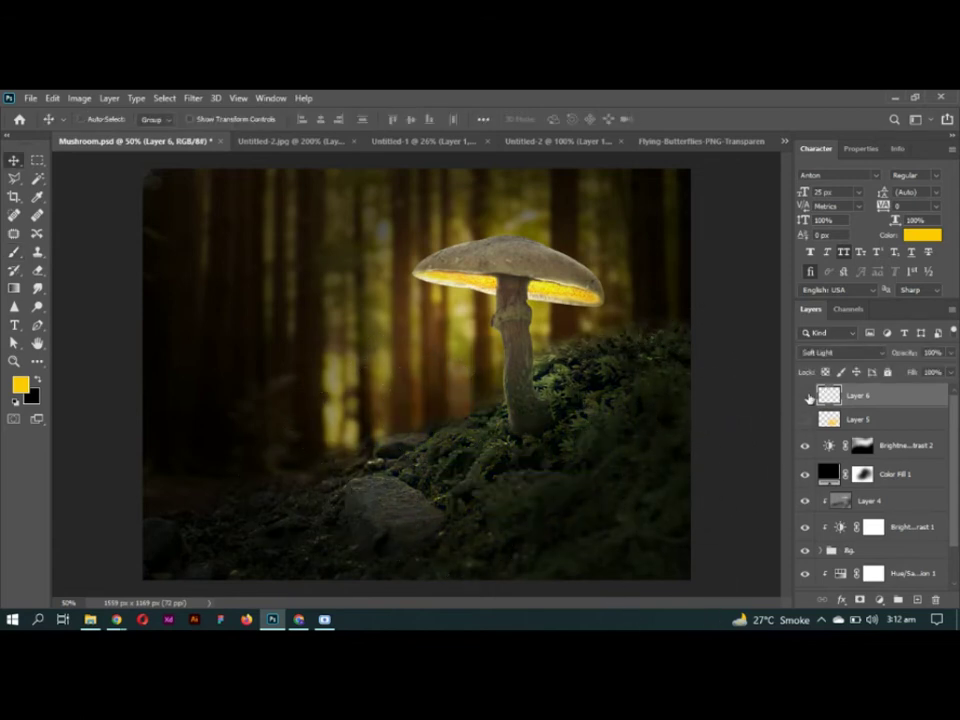
alt+scroll(605, 432, down, 2)
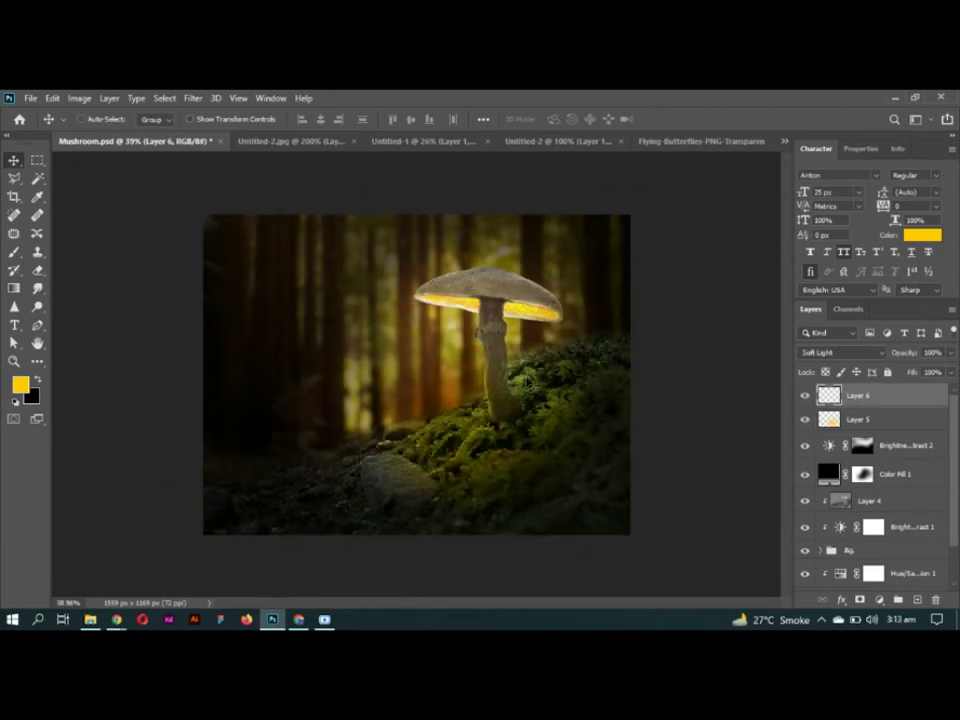
Step: Cut out the girl in the lantern photo with Select Subject and a layer mask
click(320, 141)
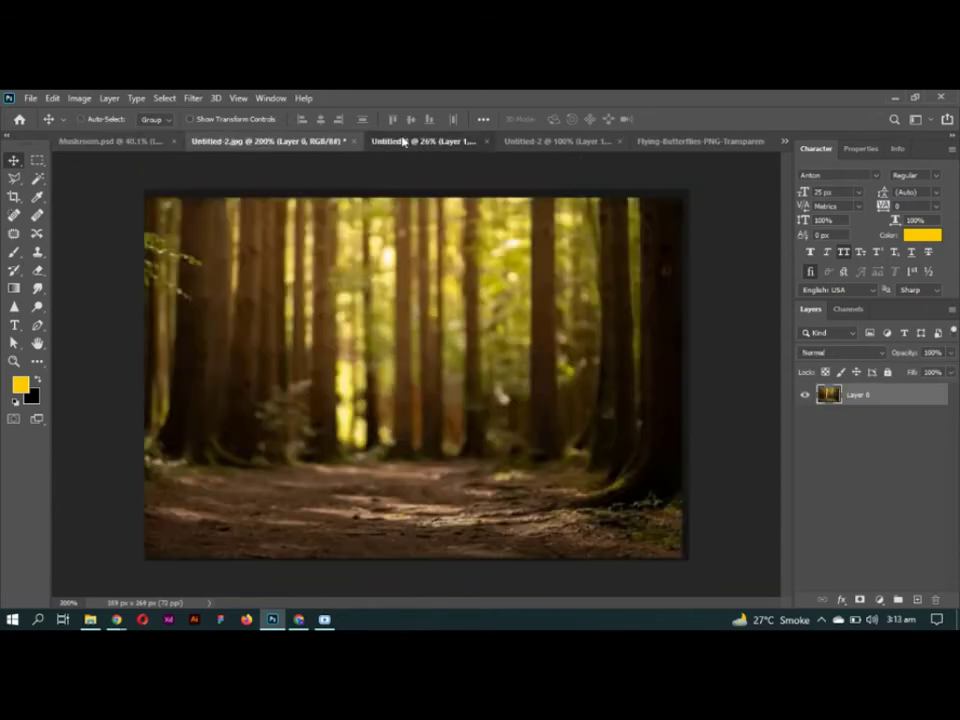
click(403, 141)
key(w)
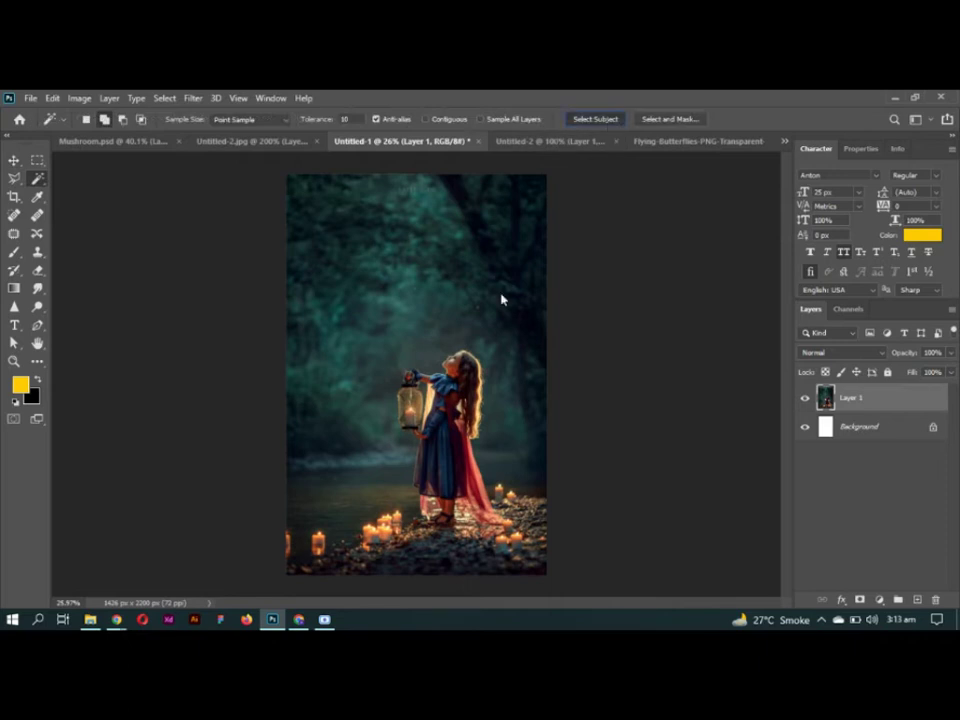
click(591, 118)
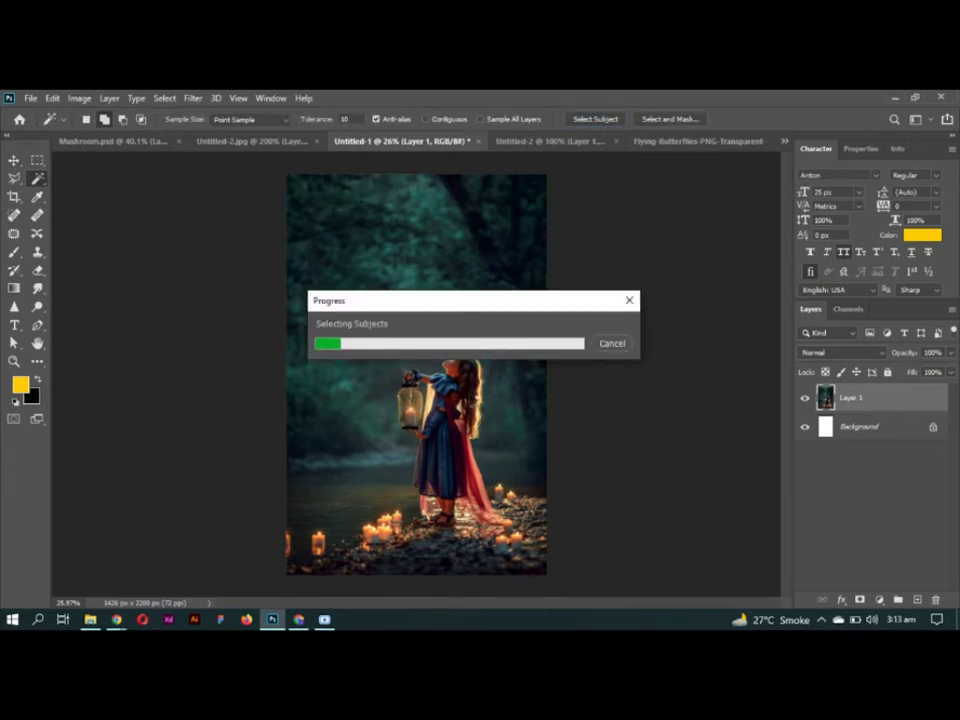
key(v)
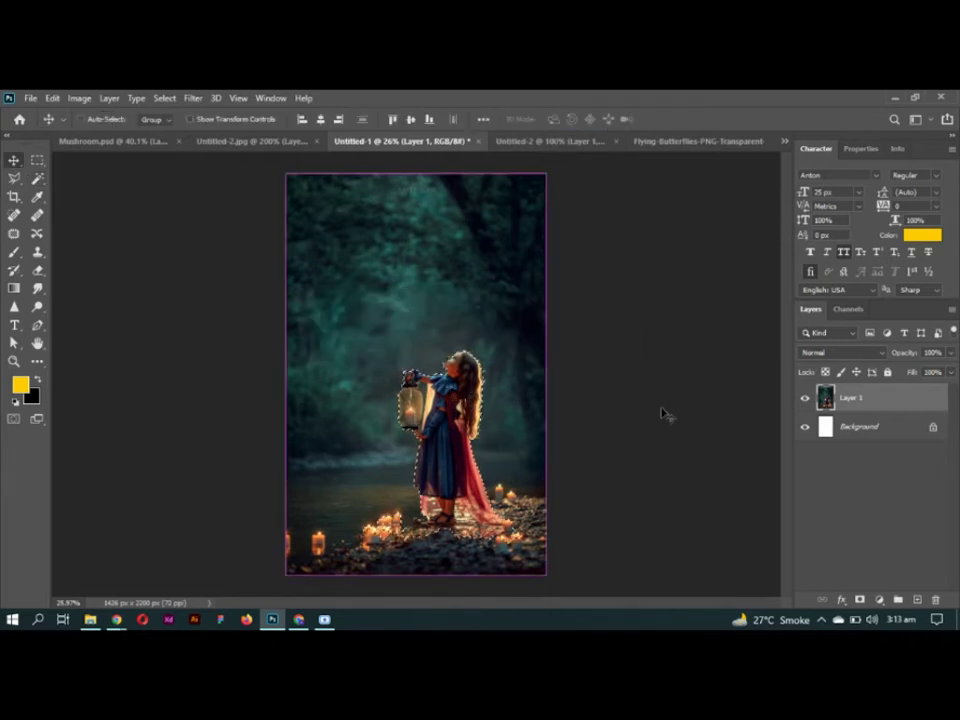
click(866, 600)
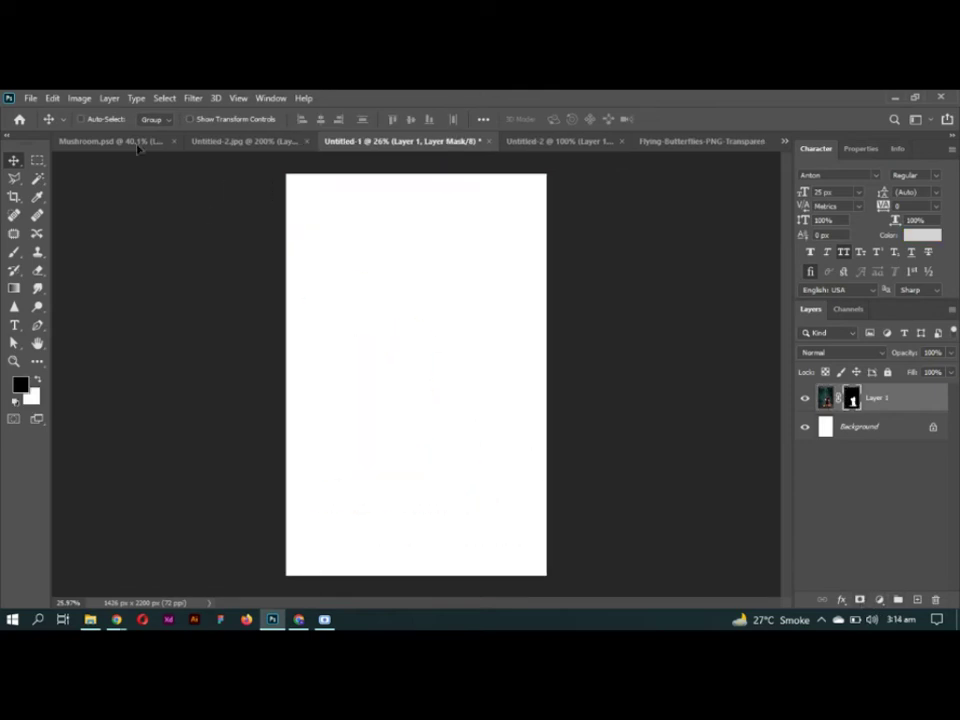
Step: Bring the girl into Mushroom.psd, flipped horizontally, scaled to about half, beside the stem
click(120, 141)
drag(422, 461, 440, 460)
key(ctrl+t)
right_click(422, 186)
click(460, 420)
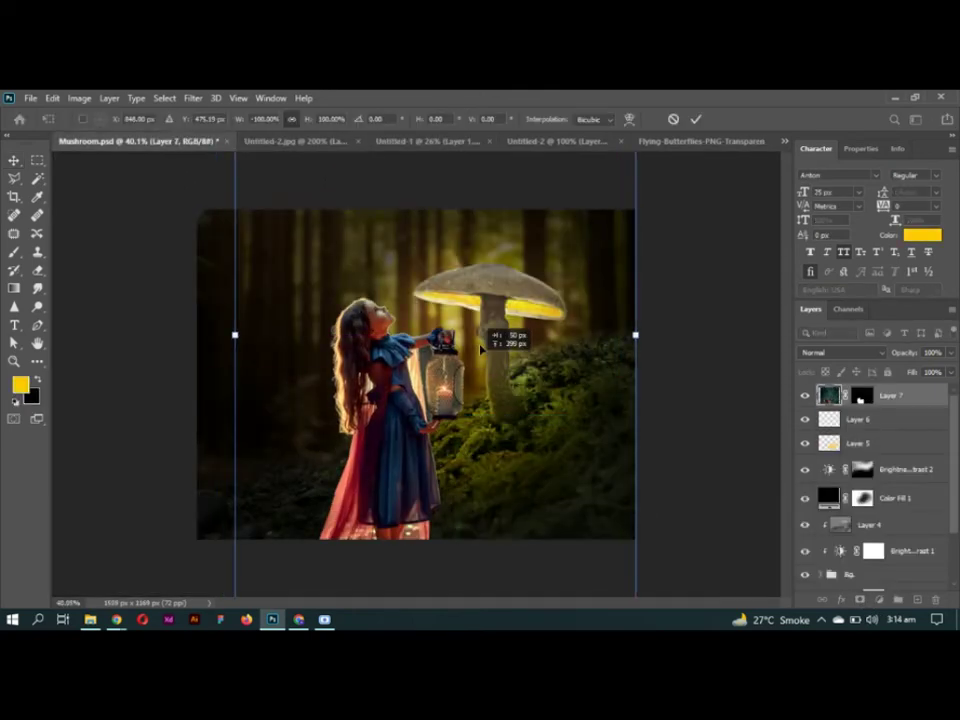
drag(359, 257, 409, 164)
drag(684, 240, 589, 240)
mouse_move(494, 323)
mouse_down()
mouse_move(418, 356)
mouse_move(432, 356)
mouse_move(432, 370)
mouse_up()
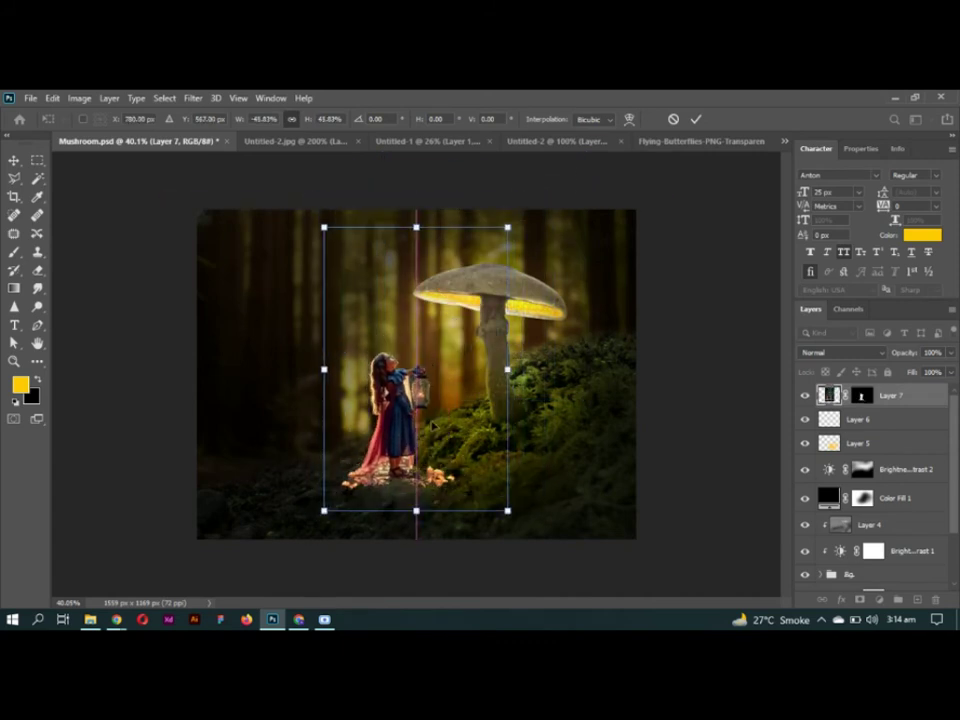
key(Return)
Step: Nudge the girl slightly right and down and move her layer below Color Fill 1
key(shift+Right)
key(shift+Down)
key(shift+Right)
key(shift+Right)
key(shift+Down)
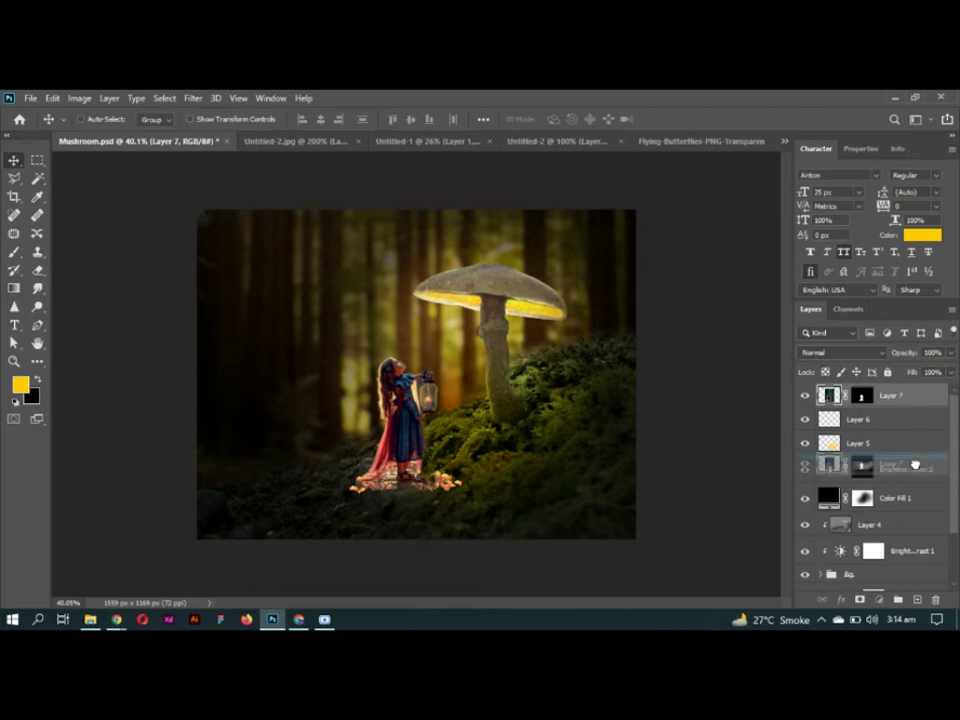
drag(929, 432, 917, 512)
key(ctrl+plus)
scroll(890, 525, down, 1)
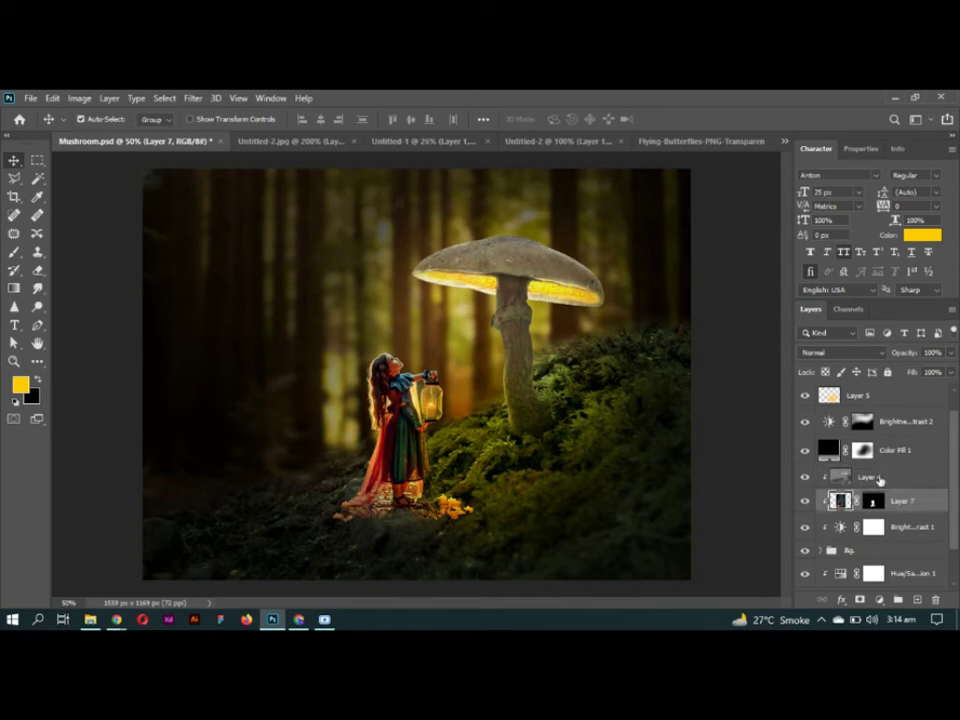
Step: Clip the girl layer to the layer below, keeping Normal blending
key(ctrl+alt+g)
key(ctrl+alt+g)
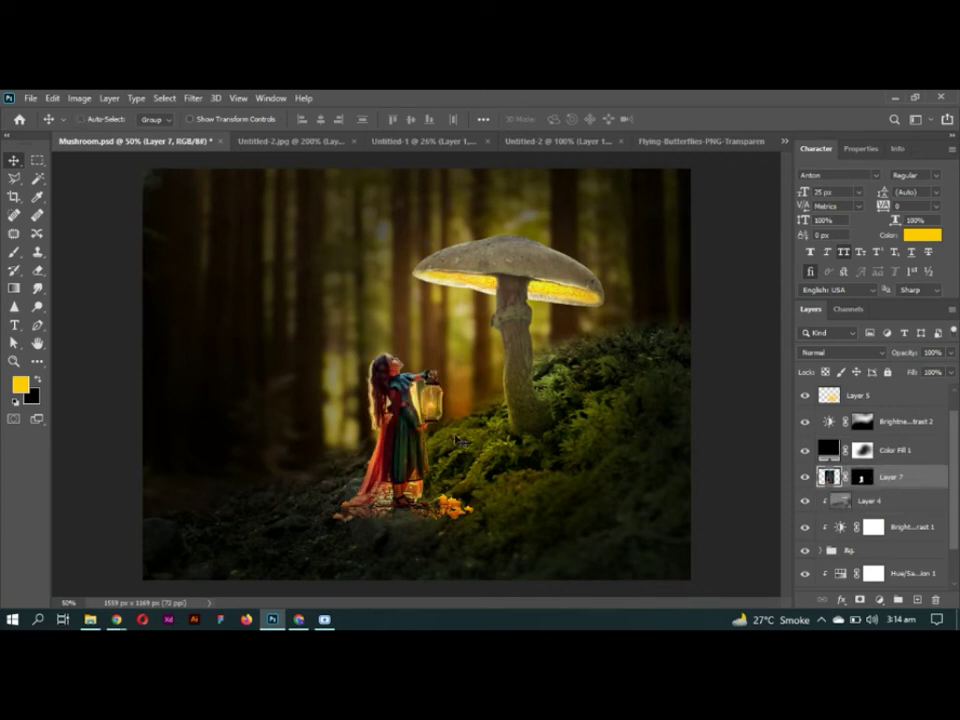
click(855, 352)
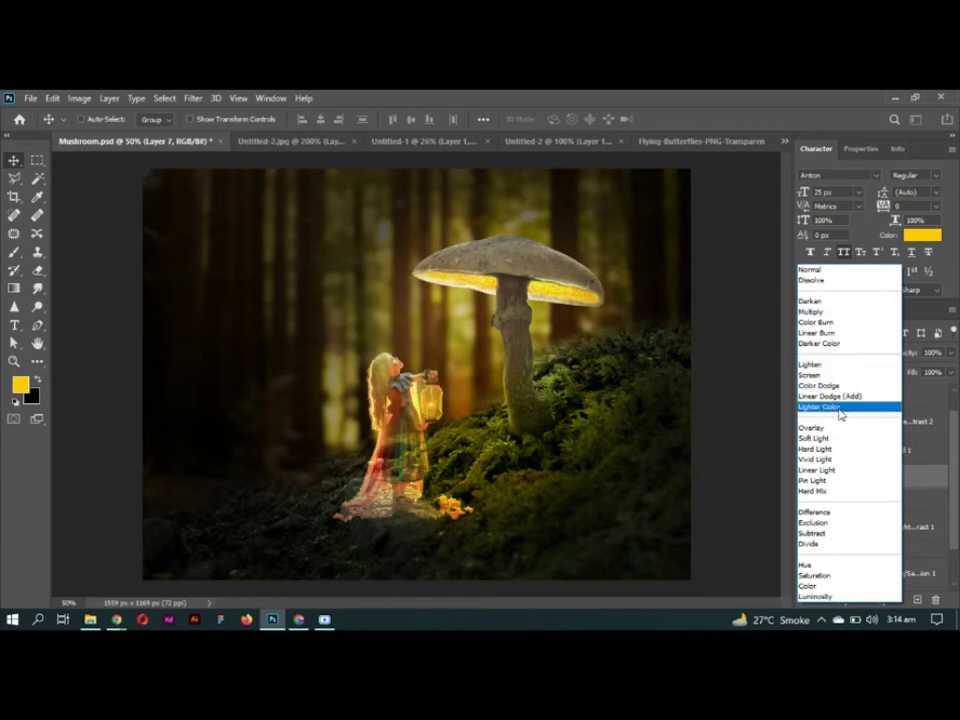
click(831, 269)
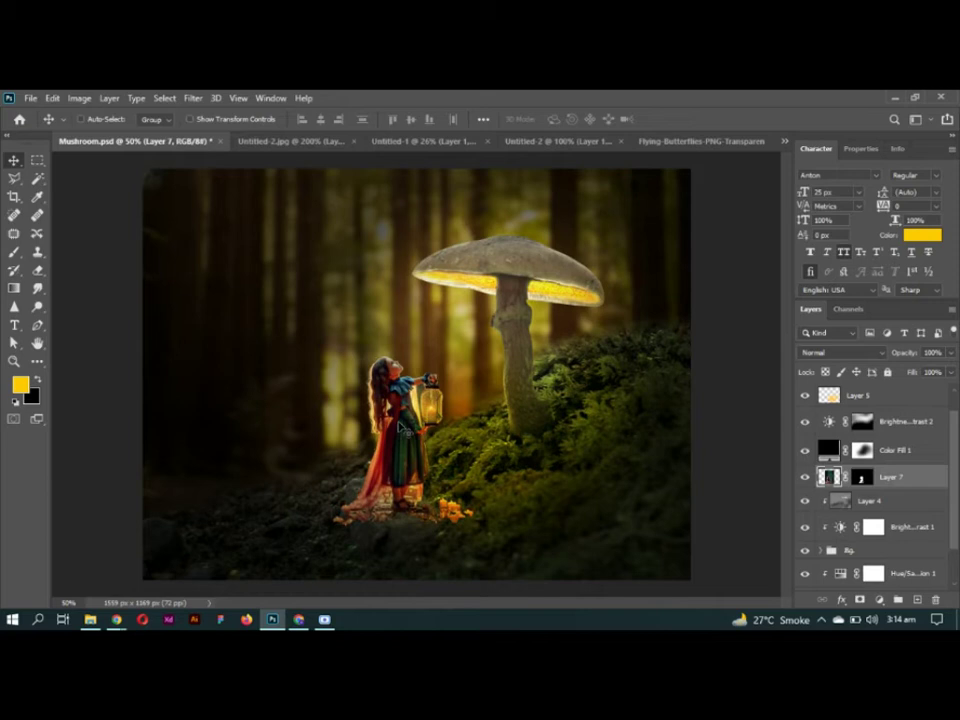
Step: Darken the girl with a Curves adjustment, input 141 to output 111
key(ctrl+m)
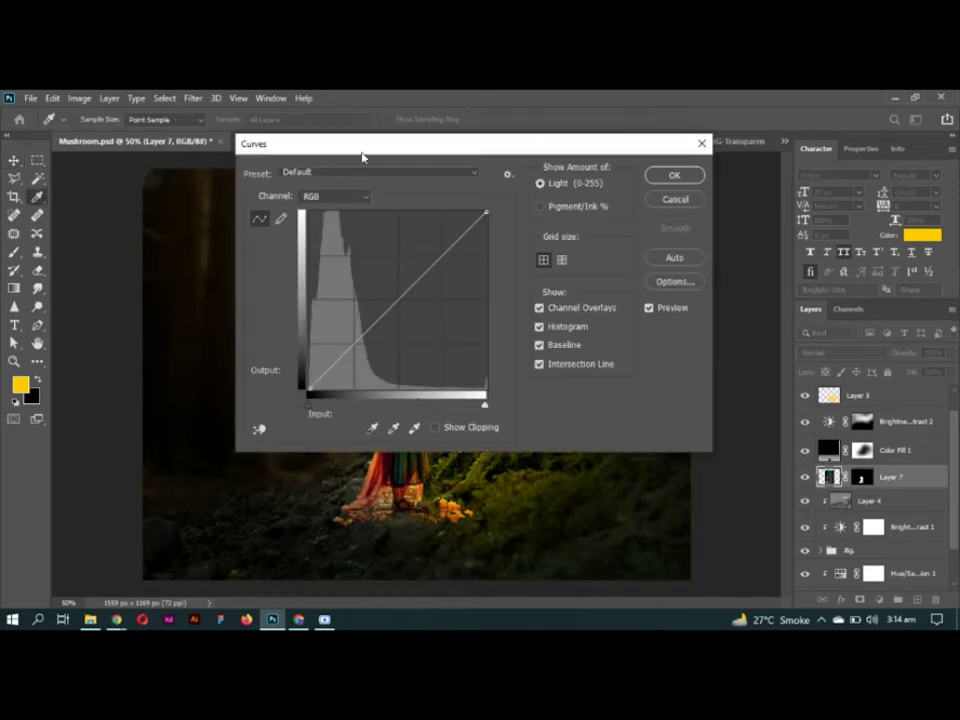
drag(362, 157, 752, 123)
drag(801, 259, 802, 278)
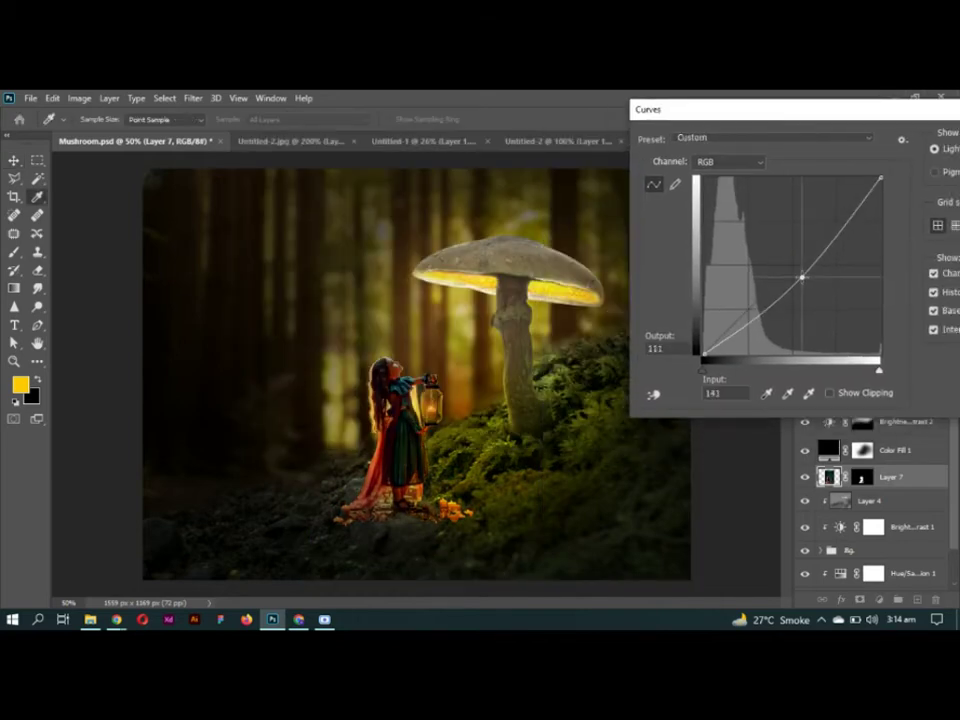
key(Return)
key(ctrl+t)
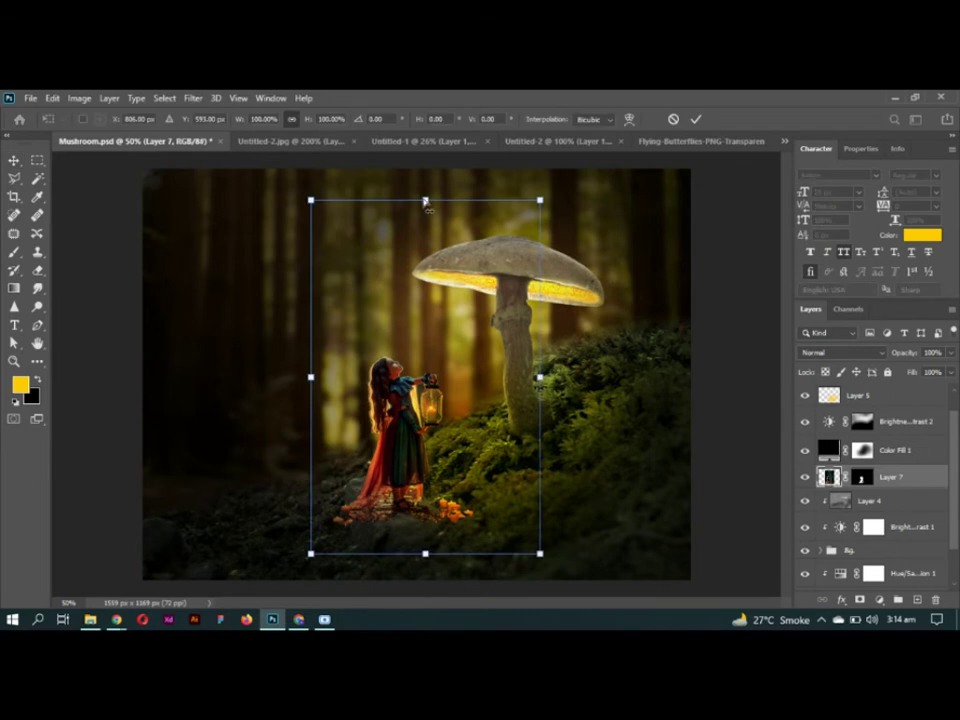
key(Return)
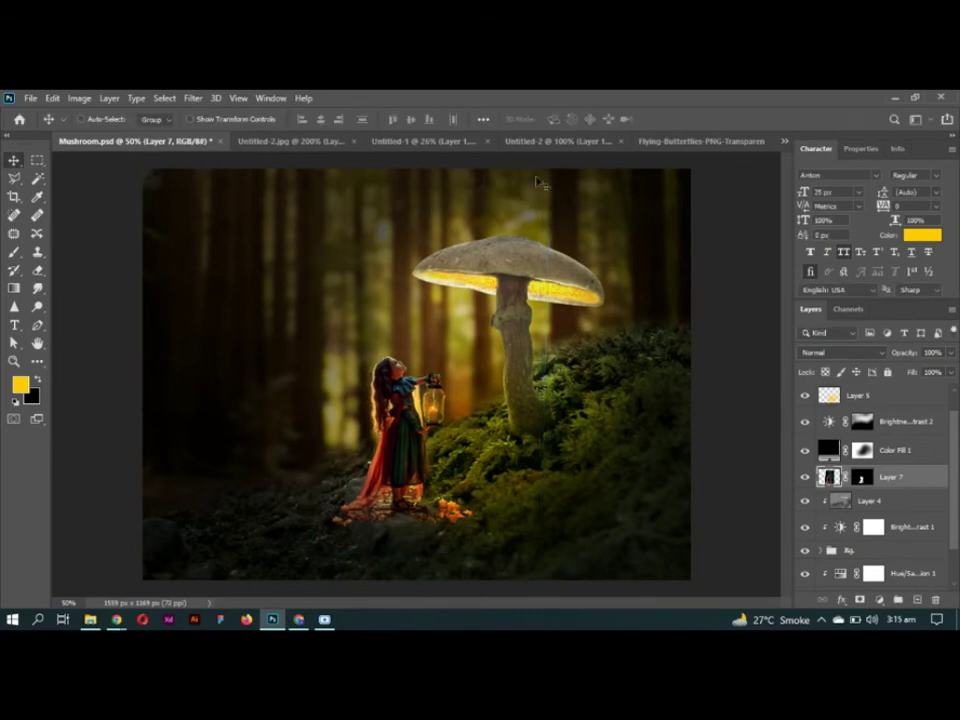
Step: Reset colours and set a 100% opacity brush with white as the painting colour
key(b)
scroll(480, 536, up, 1)
scroll(465, 478, up, 1)
key(d)
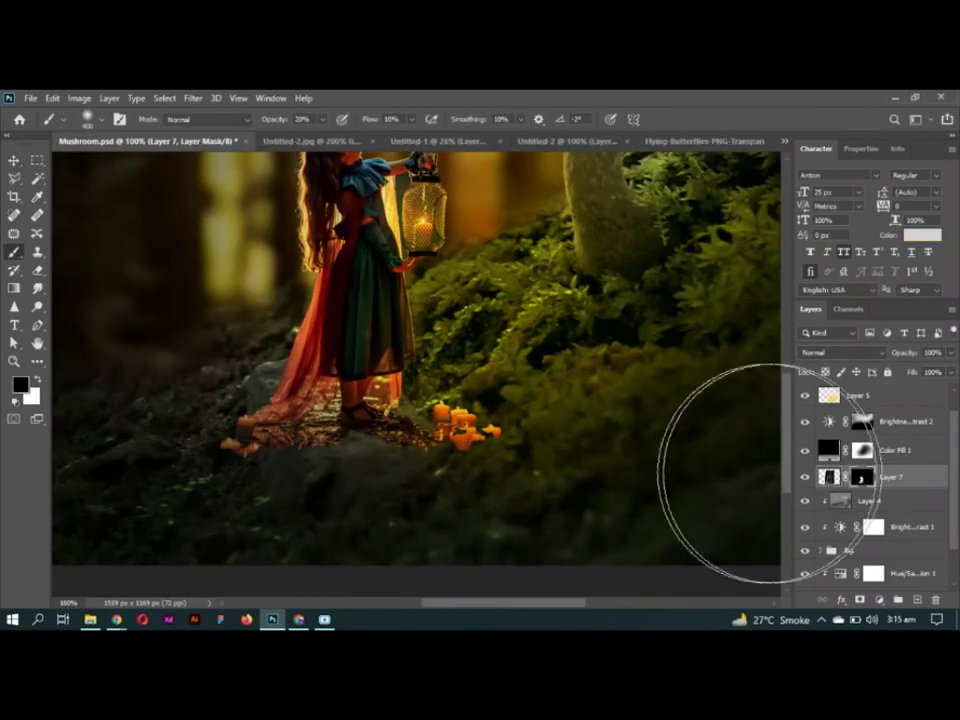
alt+click(460, 428)
key(0)
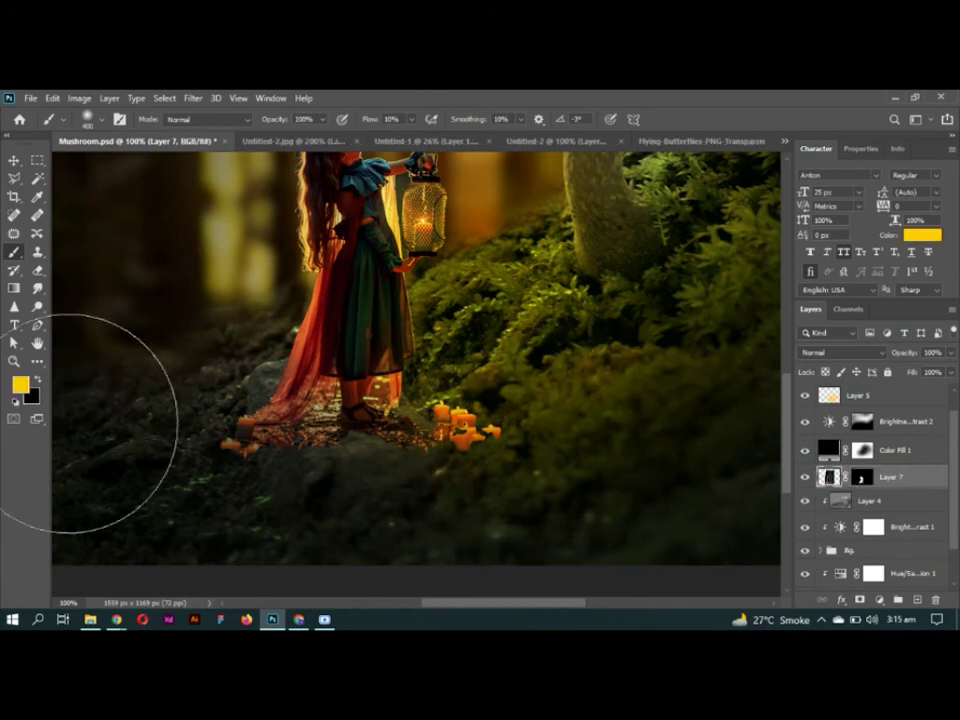
click(22, 387)
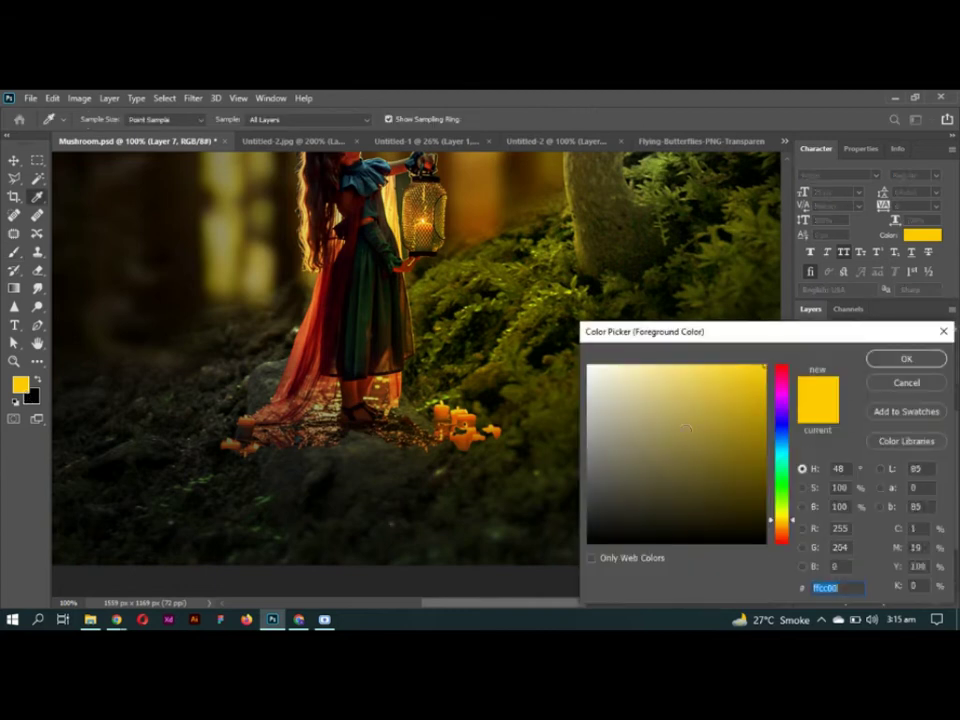
key(Return)
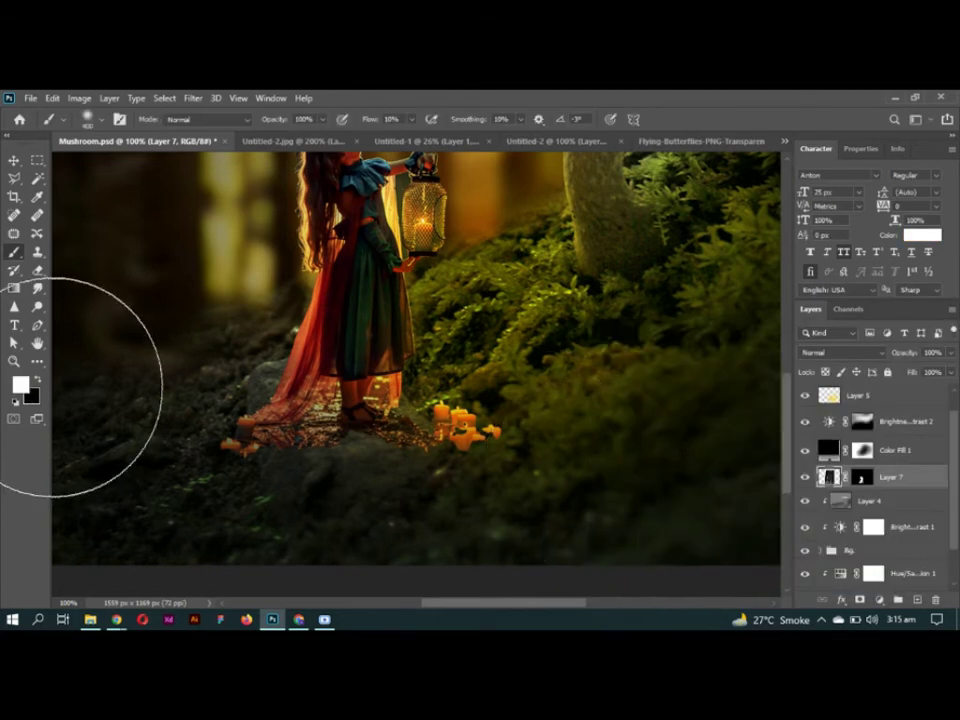
Step: Erase the candles, their glow and the cloth's lower edge by the rock
key(e)
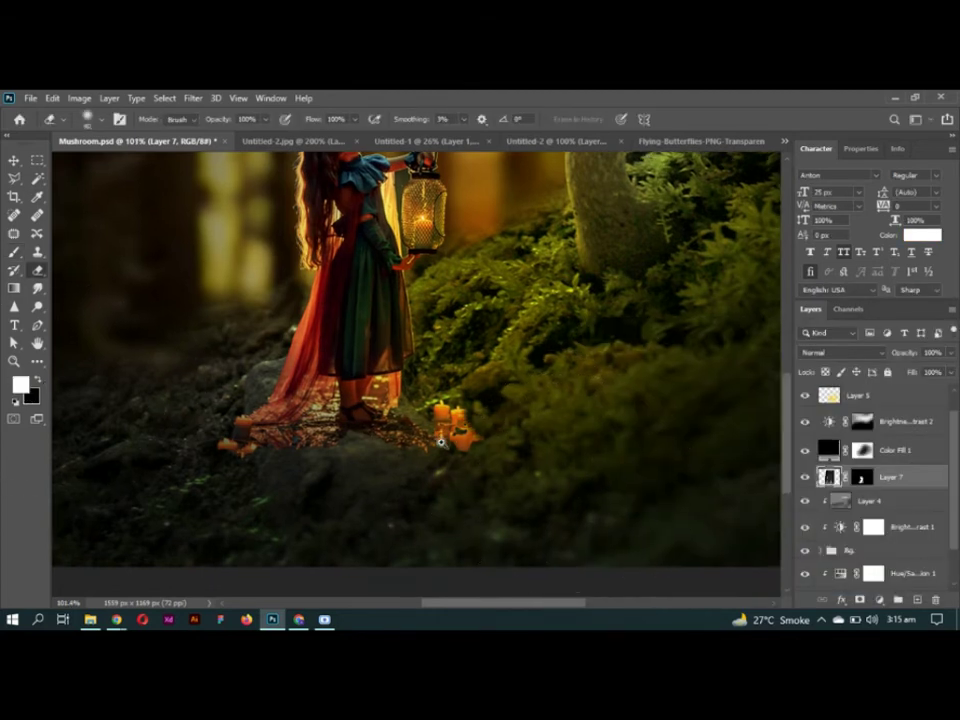
scroll(478, 440, up, 3)
mouse_move(459, 395)
mouse_down()
mouse_move(407, 465)
mouse_move(266, 469)
mouse_up()
scroll(263, 463, left, 5)
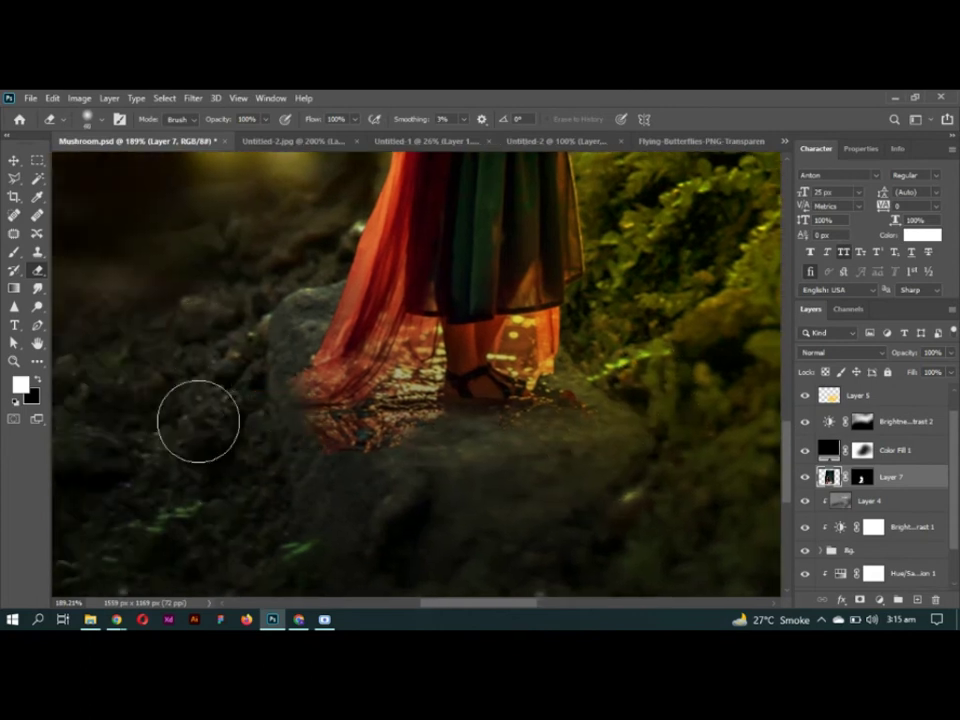
mouse_move(632, 364)
mouse_down()
mouse_move(471, 446)
mouse_move(386, 429)
mouse_move(257, 361)
mouse_up()
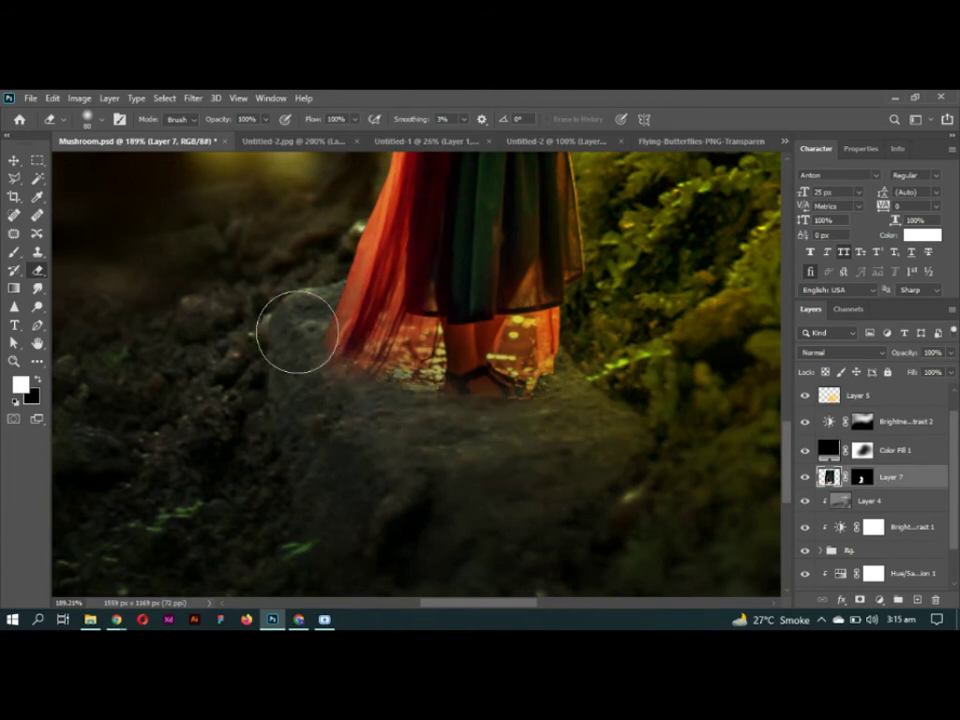
scroll(446, 397, down, 5)
scroll(428, 463, up, 1)
scroll(410, 450, up, 5)
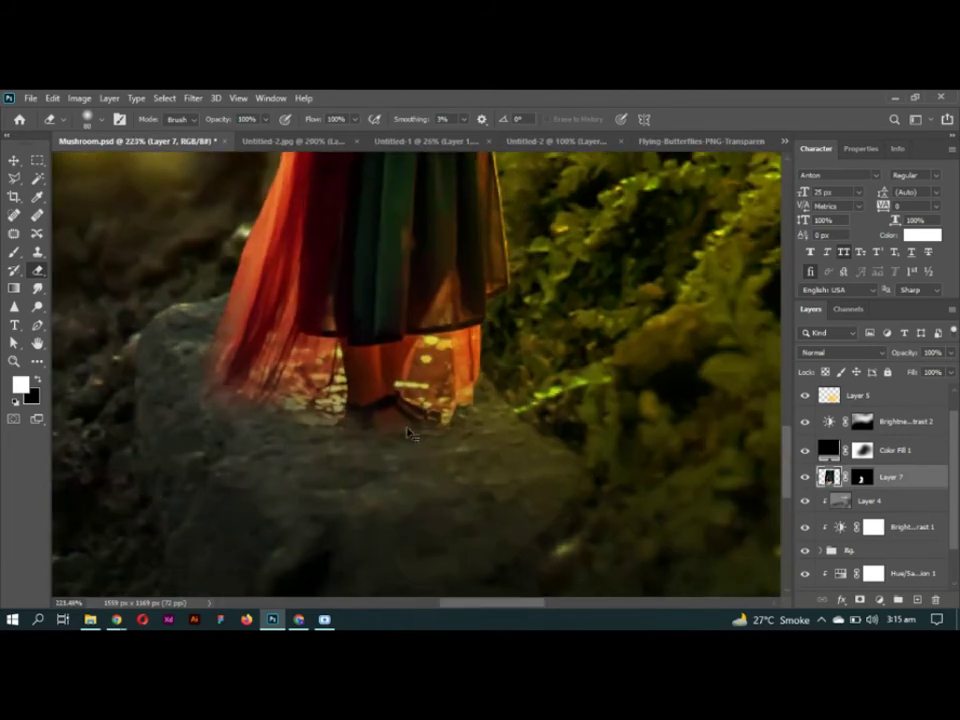
scroll(407, 433, up, 2)
Step: Erase the reddish glow under the feet, the drape's orange bottom edge and the lower-left glow
mouse_move(552, 465)
mouse_down()
mouse_move(510, 512)
mouse_move(523, 476)
mouse_move(343, 489)
mouse_move(236, 459)
mouse_up()
scroll(250, 455, left, 2)
scroll(240, 420, left, 3)
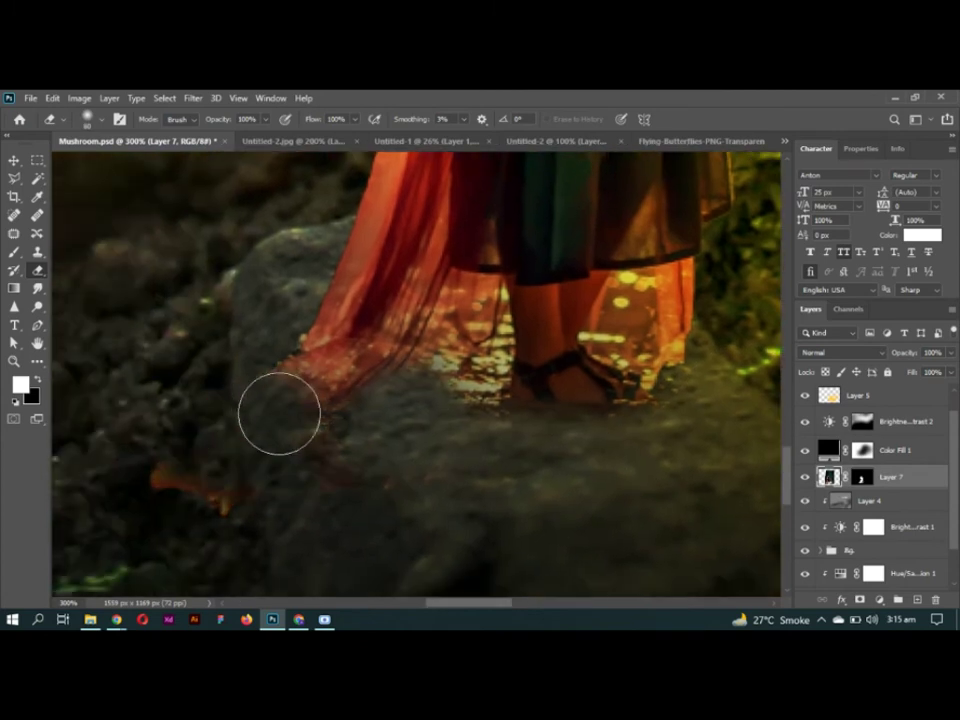
mouse_move(227, 323)
mouse_down()
mouse_move(351, 398)
mouse_move(242, 278)
mouse_move(293, 246)
mouse_move(469, 414)
mouse_up()
drag(246, 467, 170, 485)
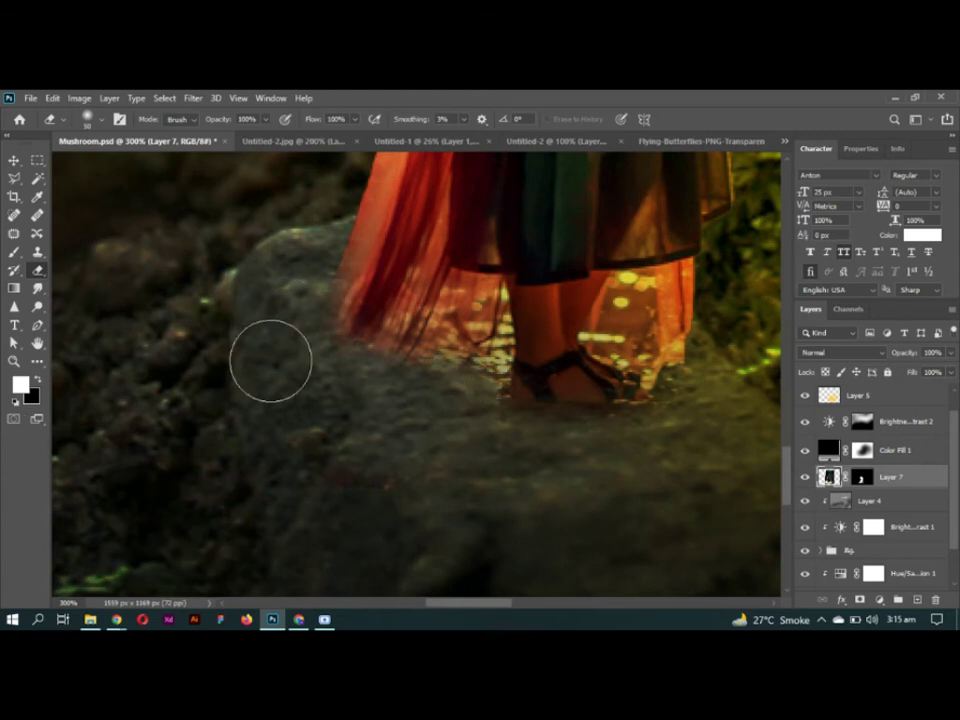
scroll(186, 306, down, 5)
scroll(300, 369, down, 2)
scroll(300, 369, up, 1)
Step: Copy the starry night layer into Mushroom.psd and centre it on the canvas
key(v)
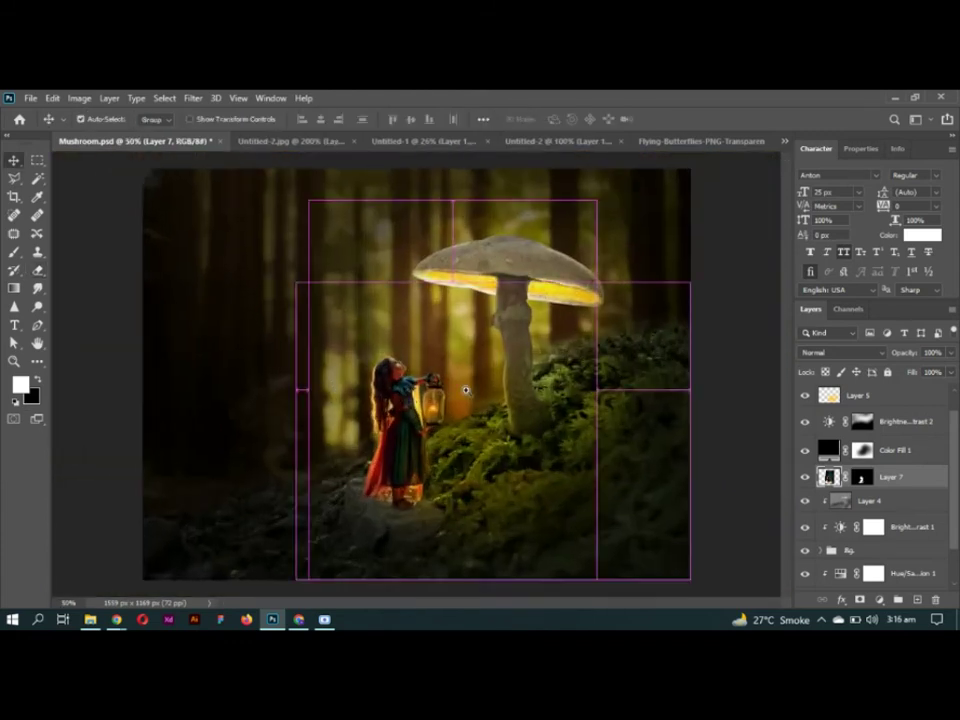
click(549, 141)
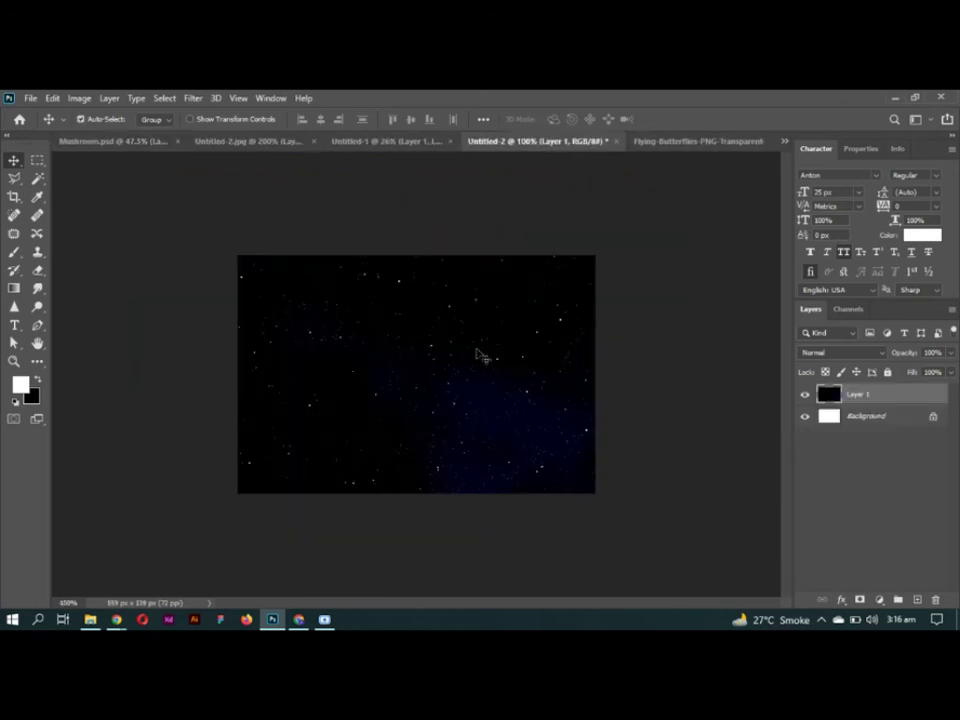
drag(480, 355, 176, 189)
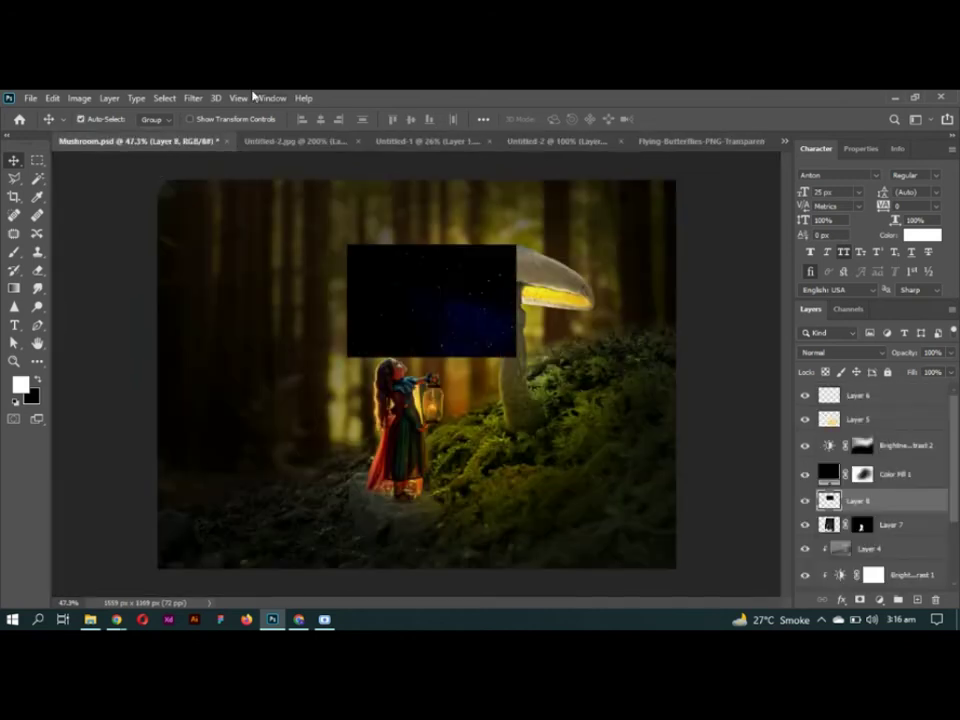
click(322, 119)
click(428, 119)
click(410, 119)
Step: Scale the star layer up to cover the whole canvas
key(ctrl+t)
mouse_move(499, 373)
mouse_down()
mouse_move(688, 371)
mouse_move(677, 372)
mouse_up()
key(Return)
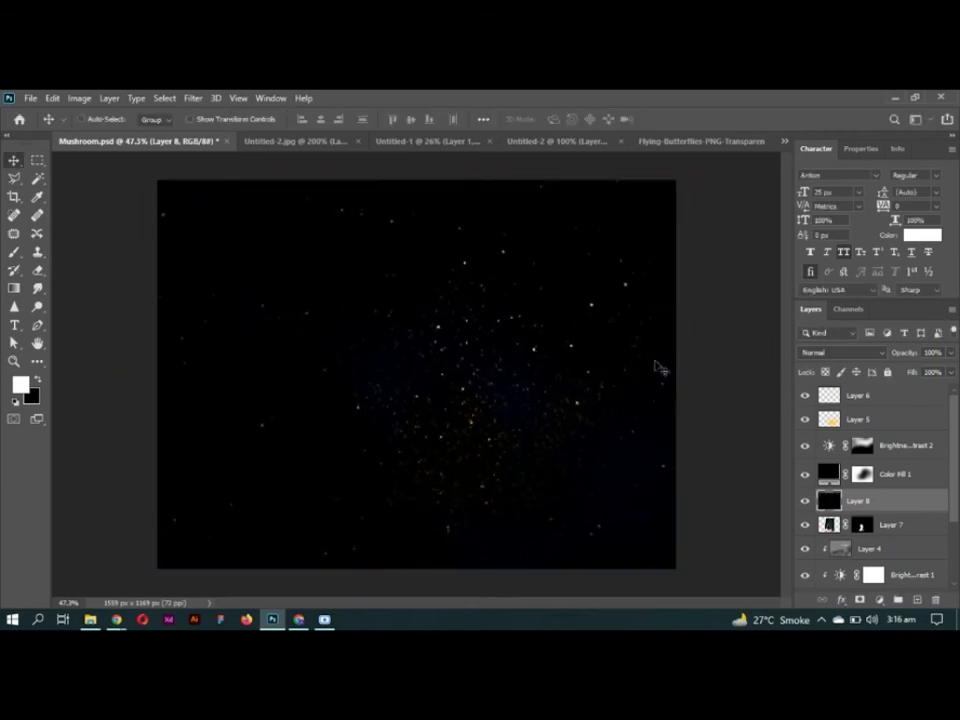
click(828, 353)
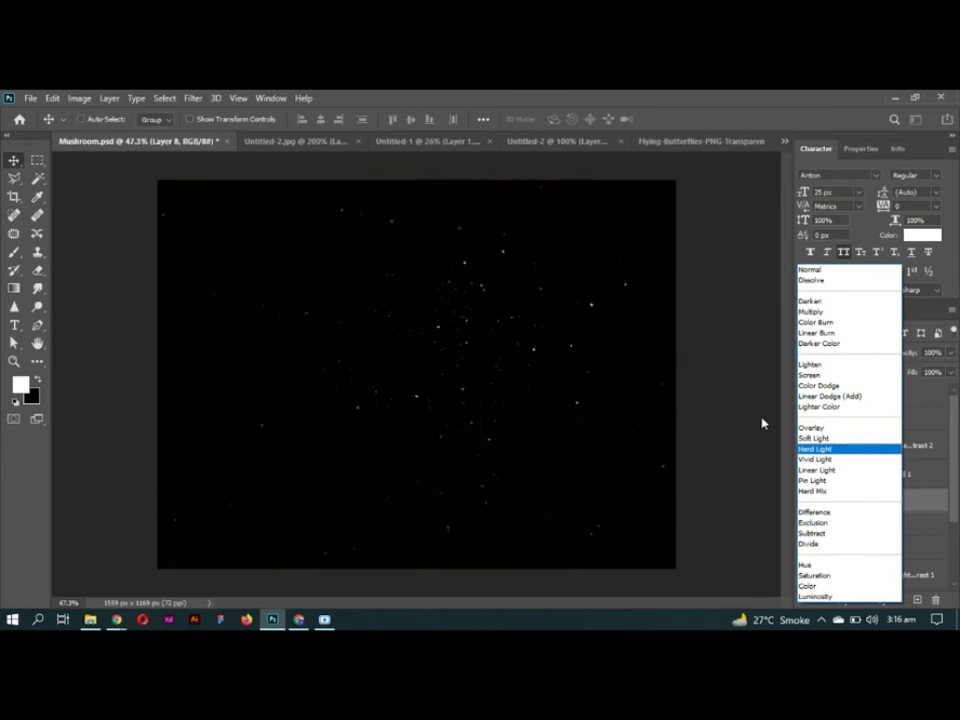
key(Escape)
Step: Open Levels for the star layer and browse presets, closing without changes
key(ctrl+l)
drag(446, 154, 621, 164)
click(600, 226)
click(600, 193)
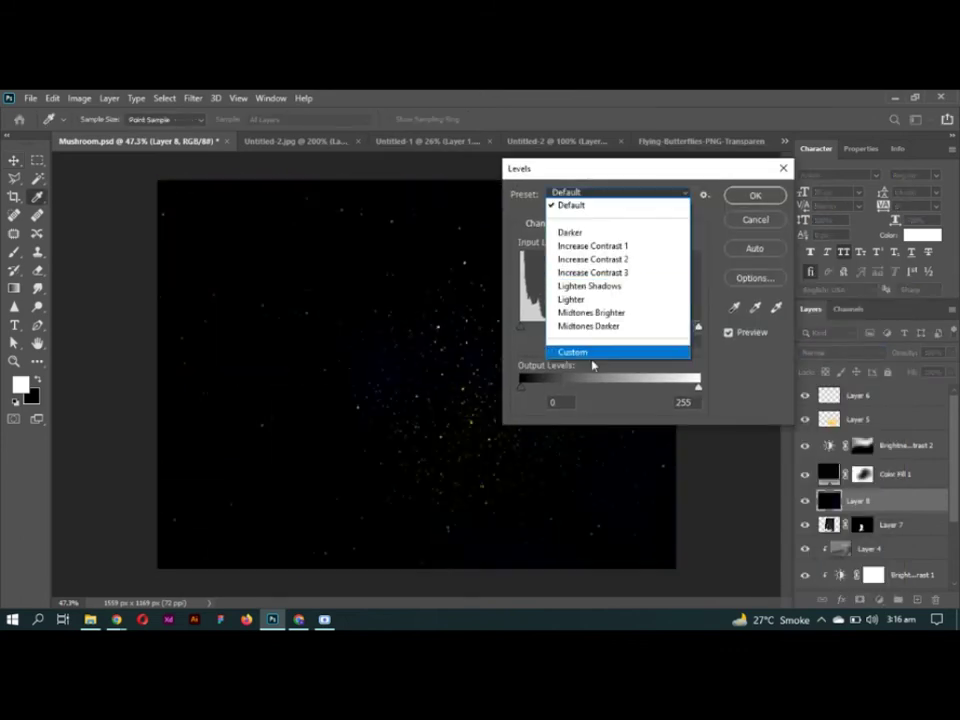
click(519, 339)
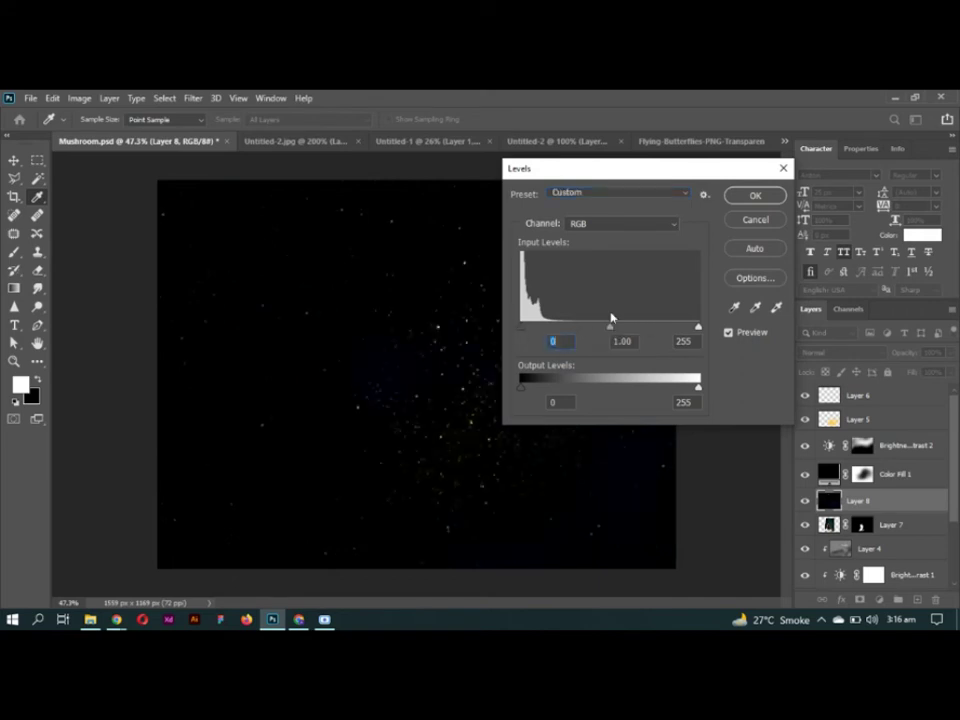
click(740, 219)
Step: Set the star layer's blend mode to Screen
click(823, 355)
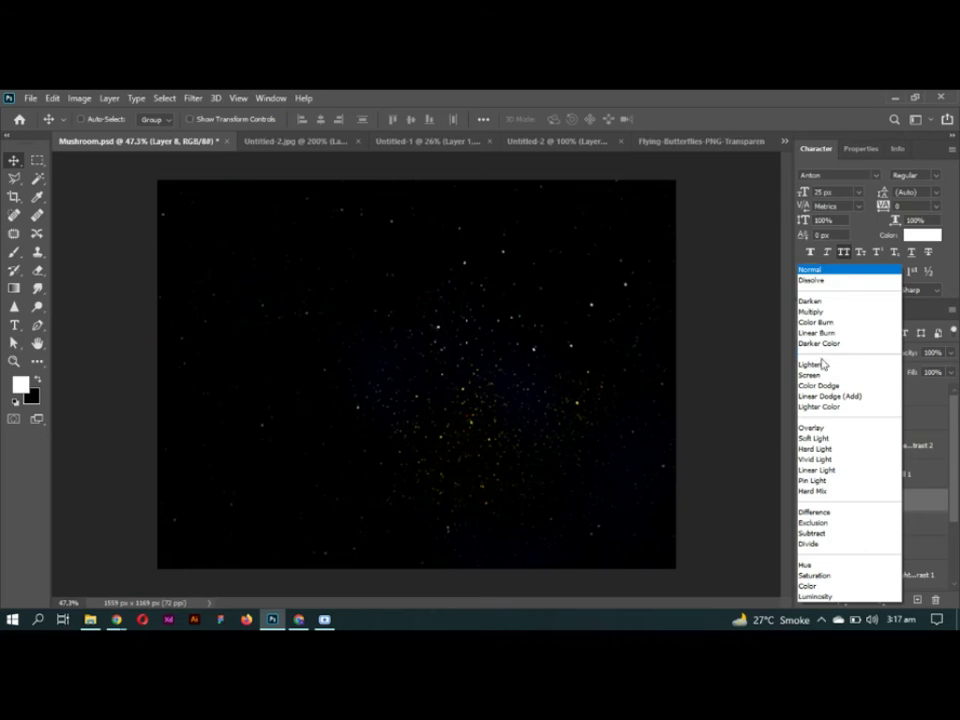
click(812, 375)
scroll(450, 378, down, 2)
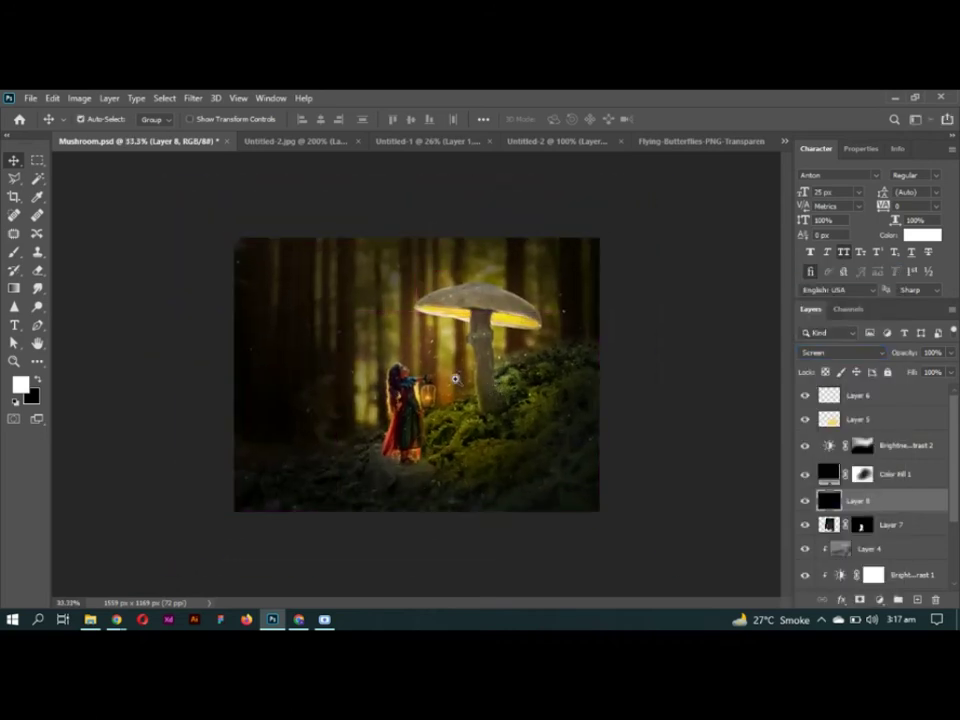
scroll(450, 378, up, 3)
Step: Widen the star layer slightly and move it to the top of the layer stack
scroll(447, 378, down, 1)
key(ctrl+t)
drag(656, 373, 679, 373)
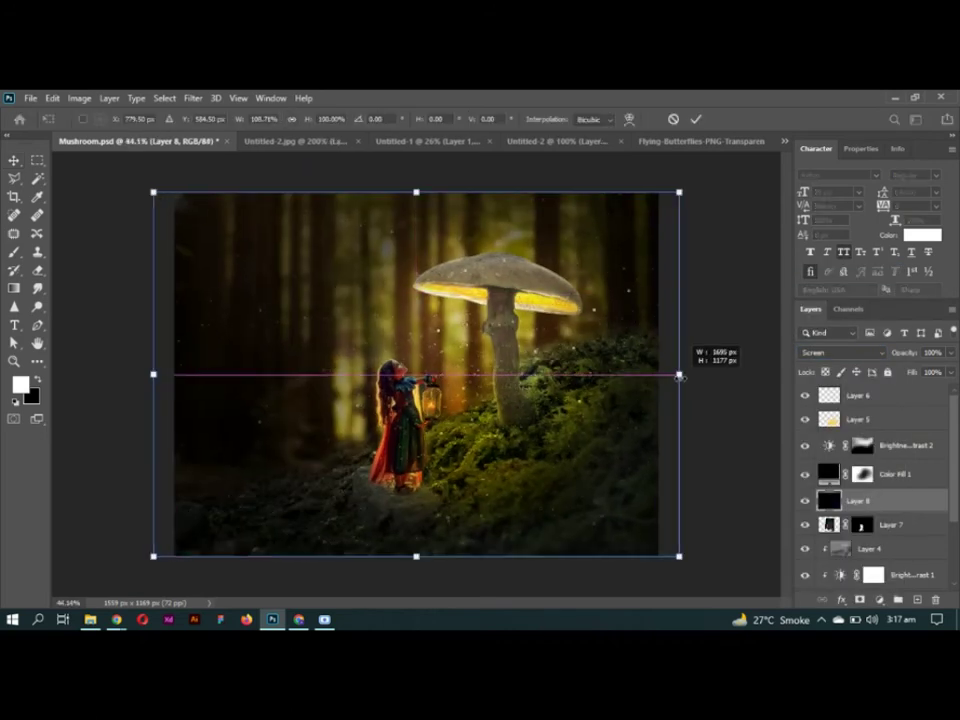
key(Return)
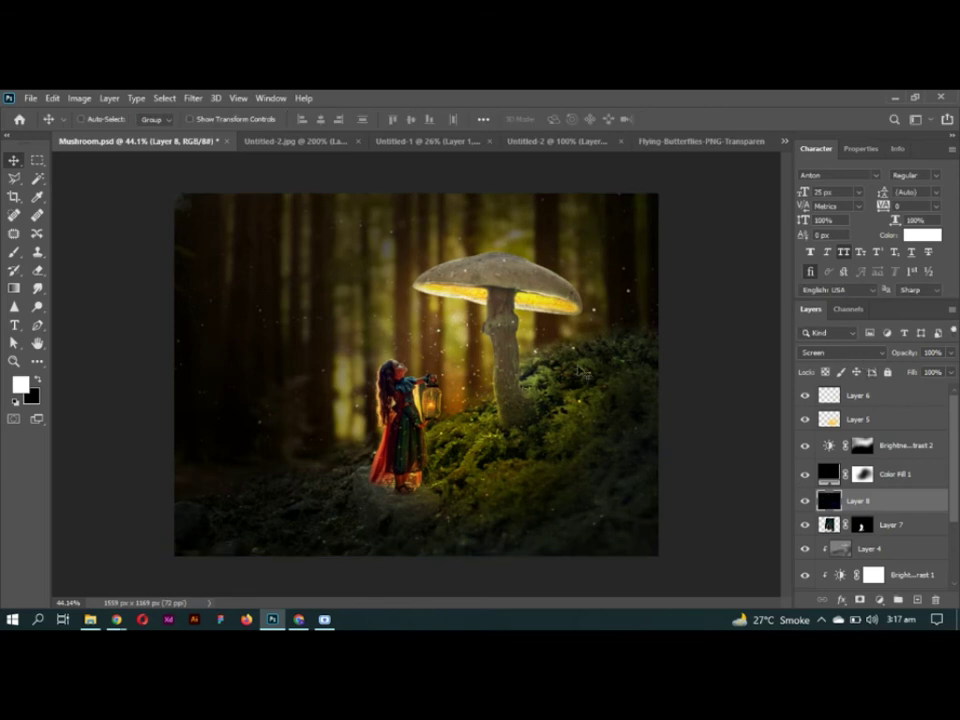
ctrl+click(582, 372)
drag(896, 503, 873, 397)
Step: Thin the stars with Levels (black input 116, midtones 1.44), then switch to the YouTube tutorial
key(ctrl+l)
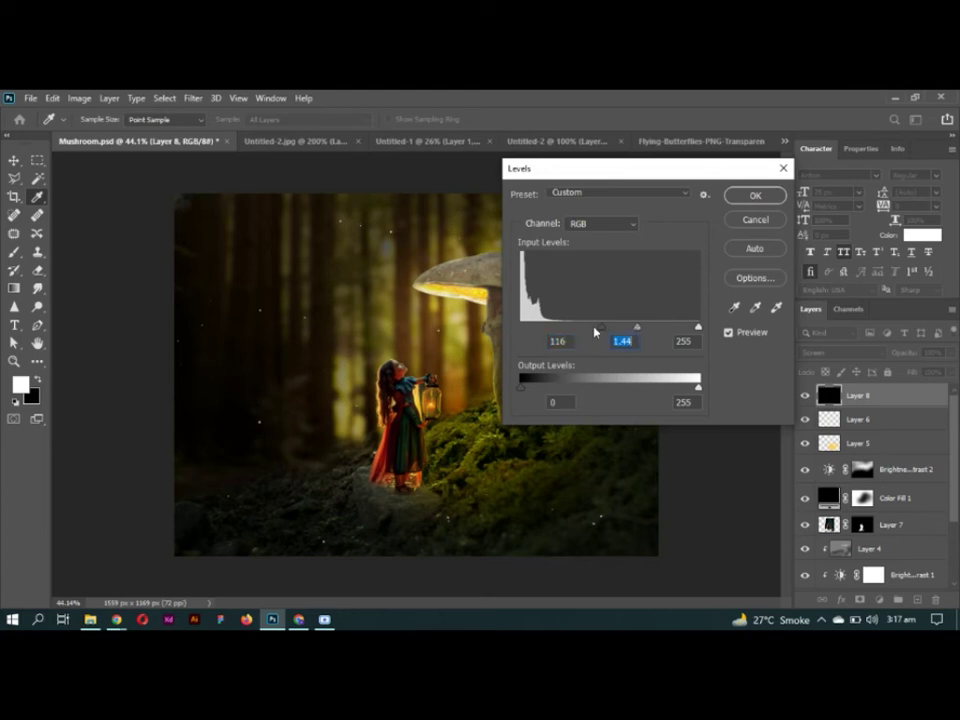
click(755, 195)
key(b)
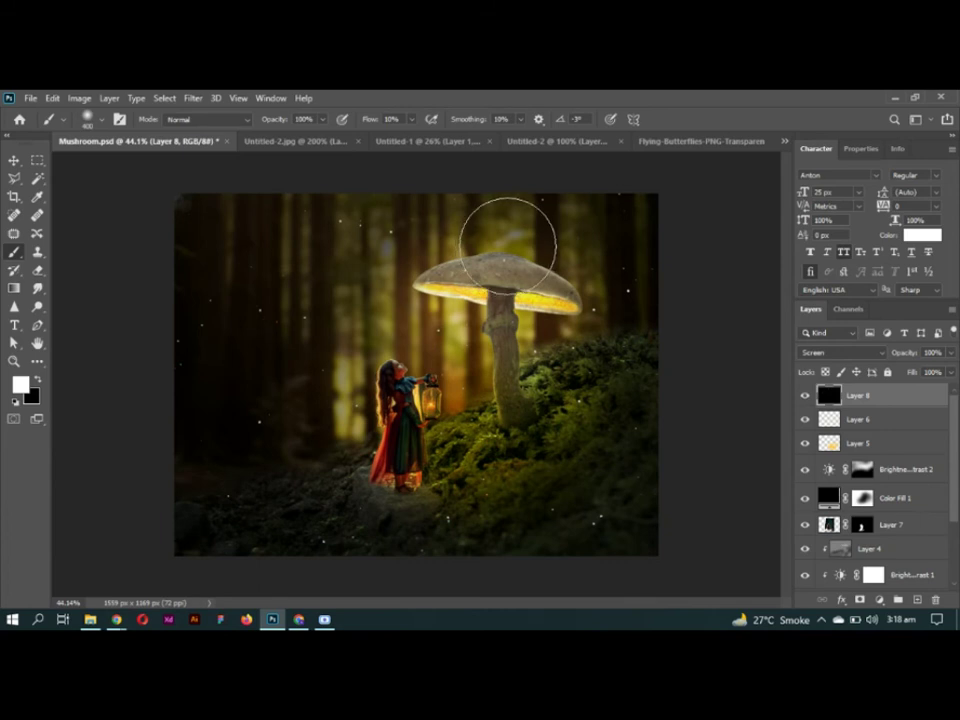
key(alt+Tab)
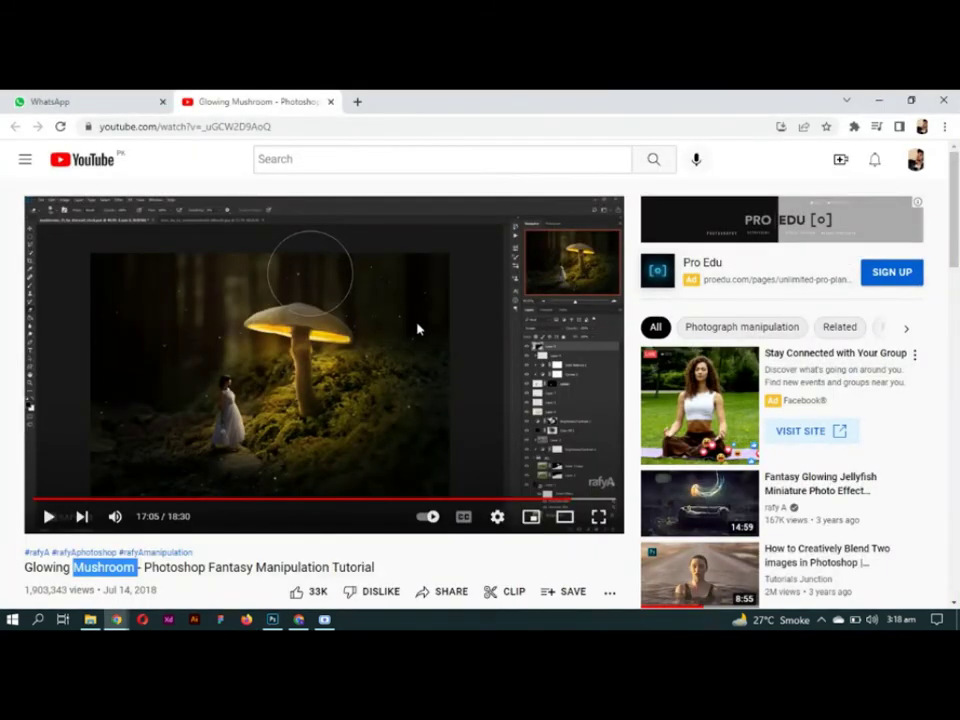
Step: Erase stars over the left forest at full strength and over the moss at 50%
key(alt+Tab)
key(bracketright)
key(bracketright)
key(bracketright)
drag(235, 214, 418, 312)
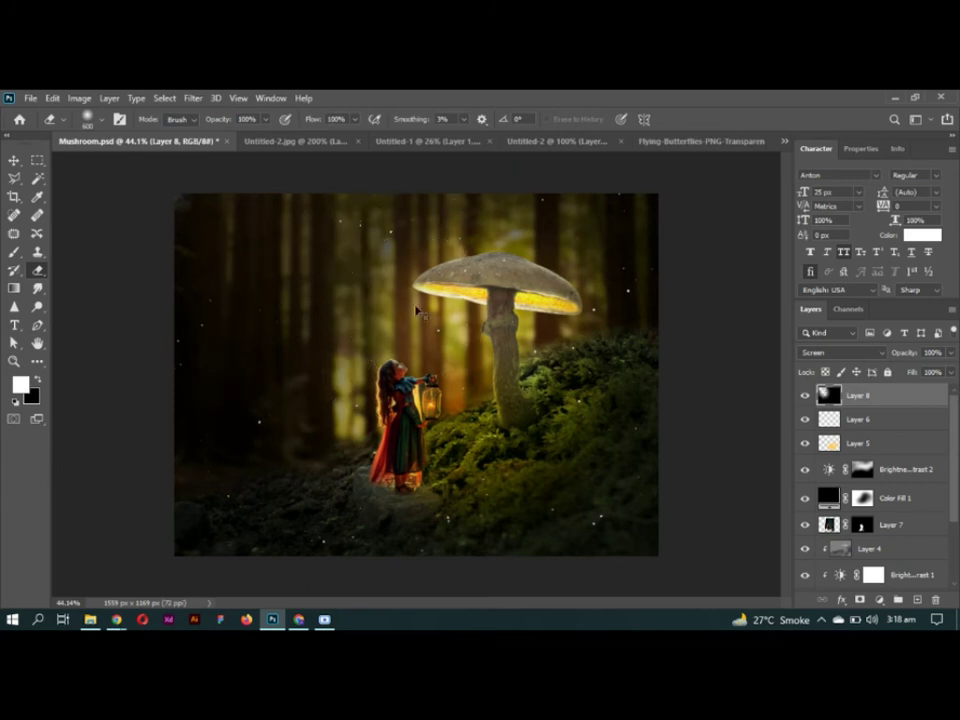
key(5)
mouse_move(612, 391)
mouse_down()
mouse_move(596, 476)
mouse_move(471, 506)
mouse_move(210, 544)
mouse_up()
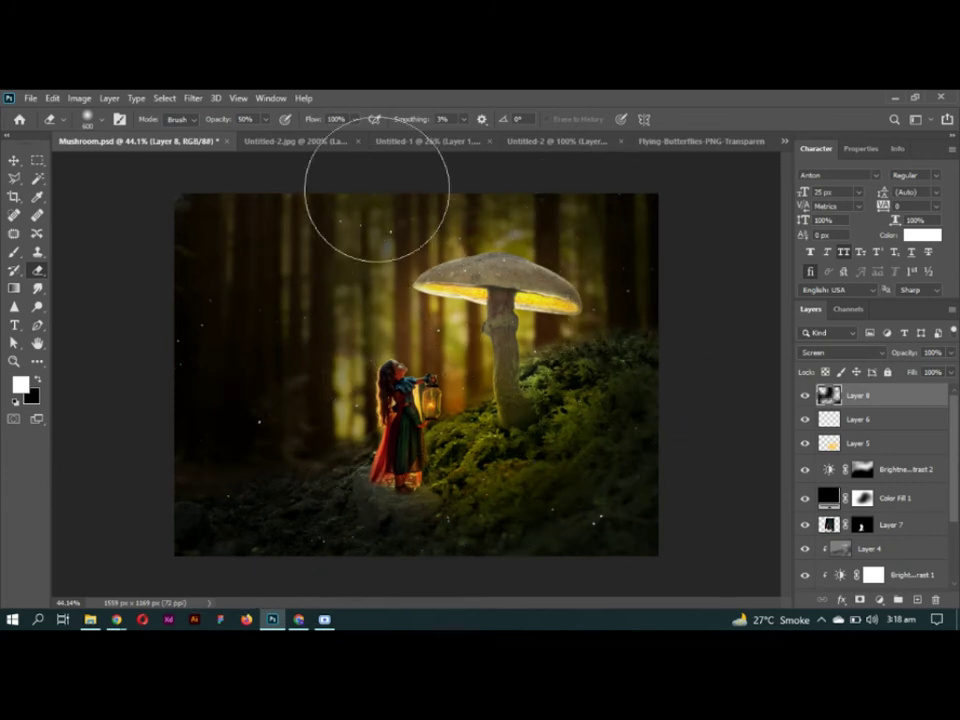
Step: Scale the star layer up to about 107% and turn on Auto-Select
key(v)
key(ctrl+t)
drag(678, 374, 696, 373)
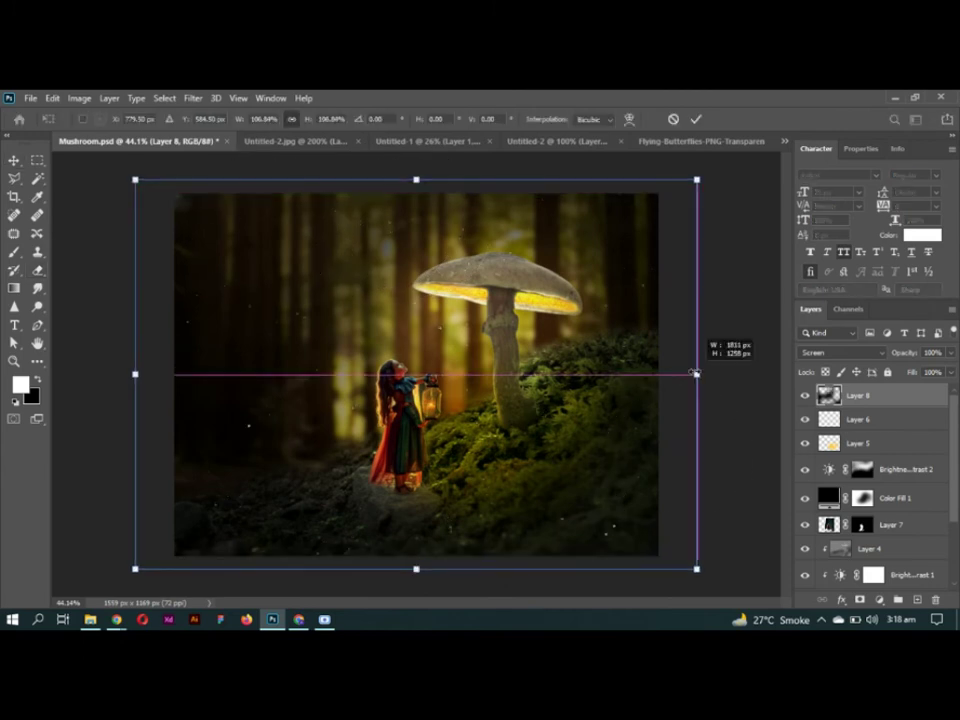
key(Return)
key(ctrl+minus)
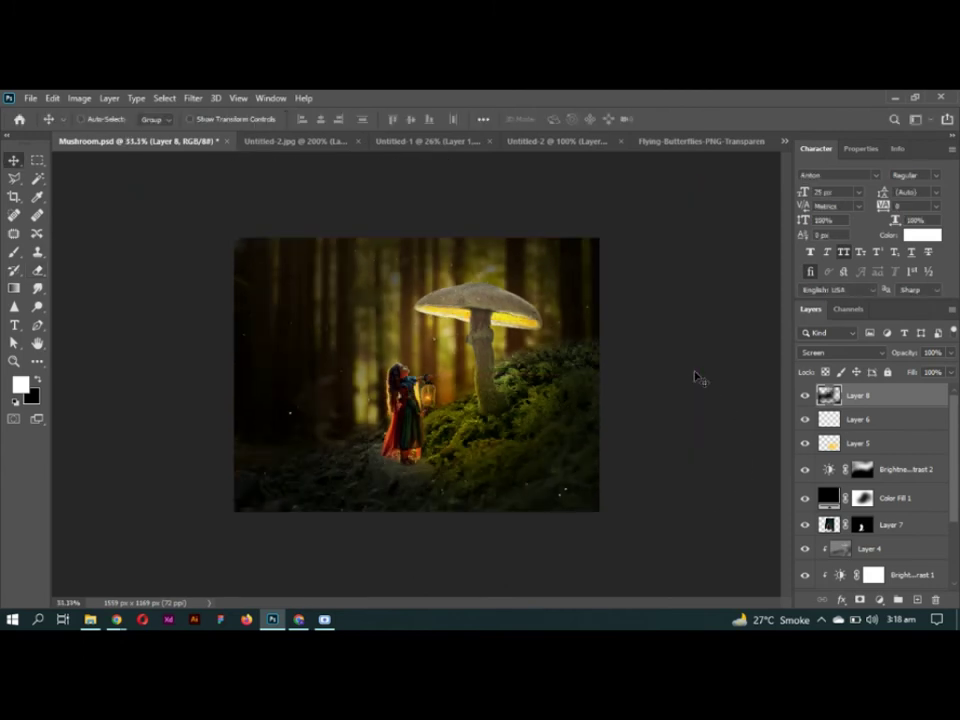
key(ctrl+plus)
click(80, 119)
Step: Add a Levels adjustment layer and pull red out of the shadows for a cooler cyan-green look
click(881, 601)
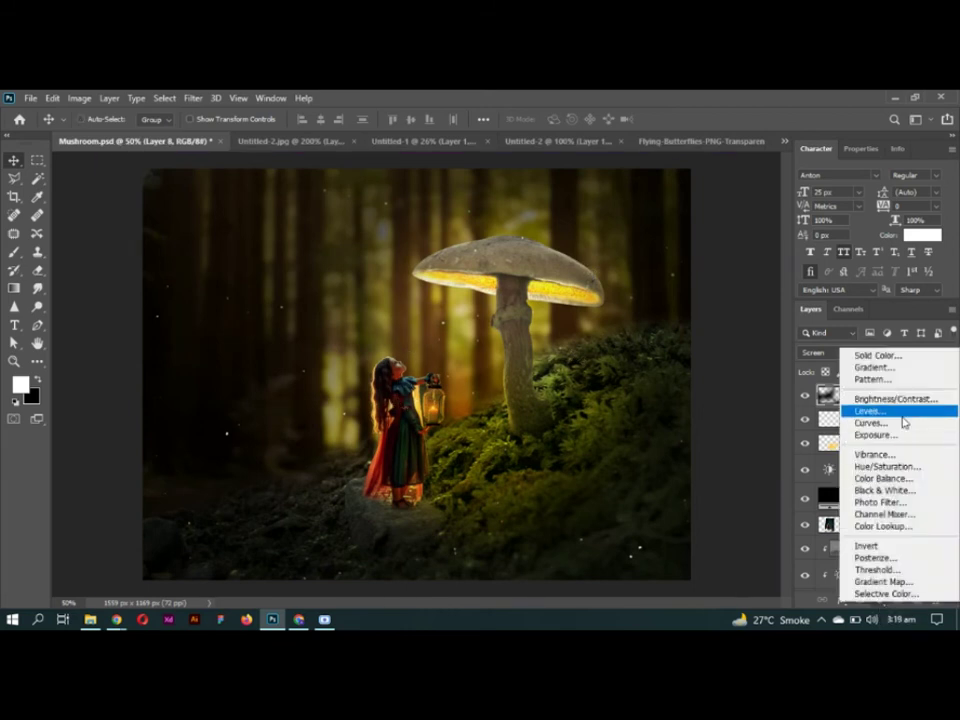
click(902, 413)
click(860, 221)
click(856, 260)
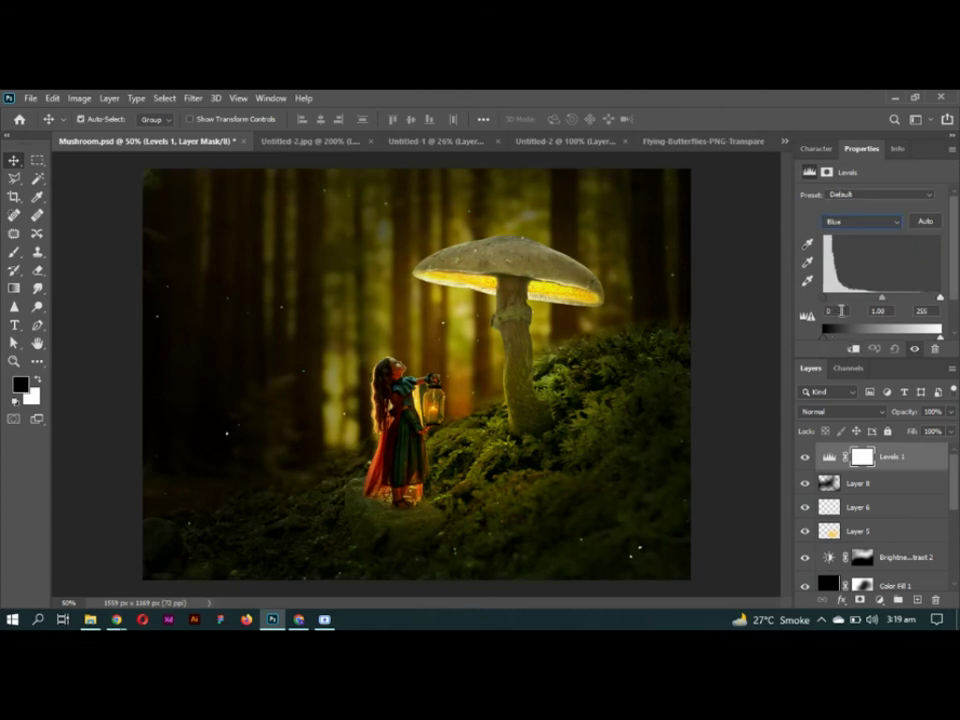
scroll(841, 311, down, 1)
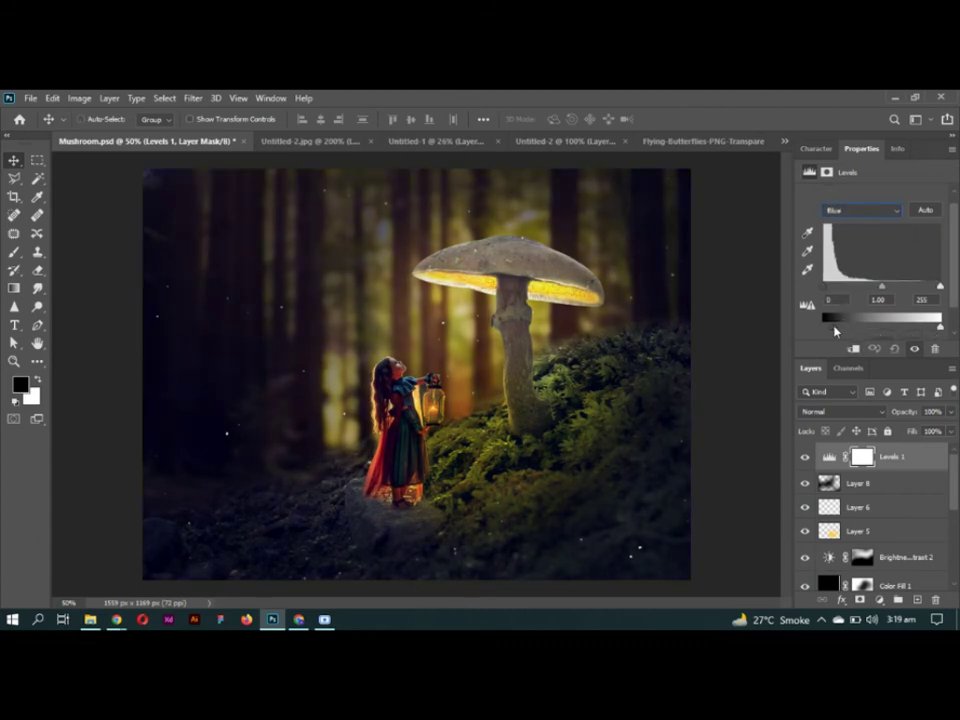
click(860, 210)
click(850, 223)
mouse_move(843, 290)
mouse_down()
mouse_move(832, 288)
mouse_move(886, 288)
mouse_up()
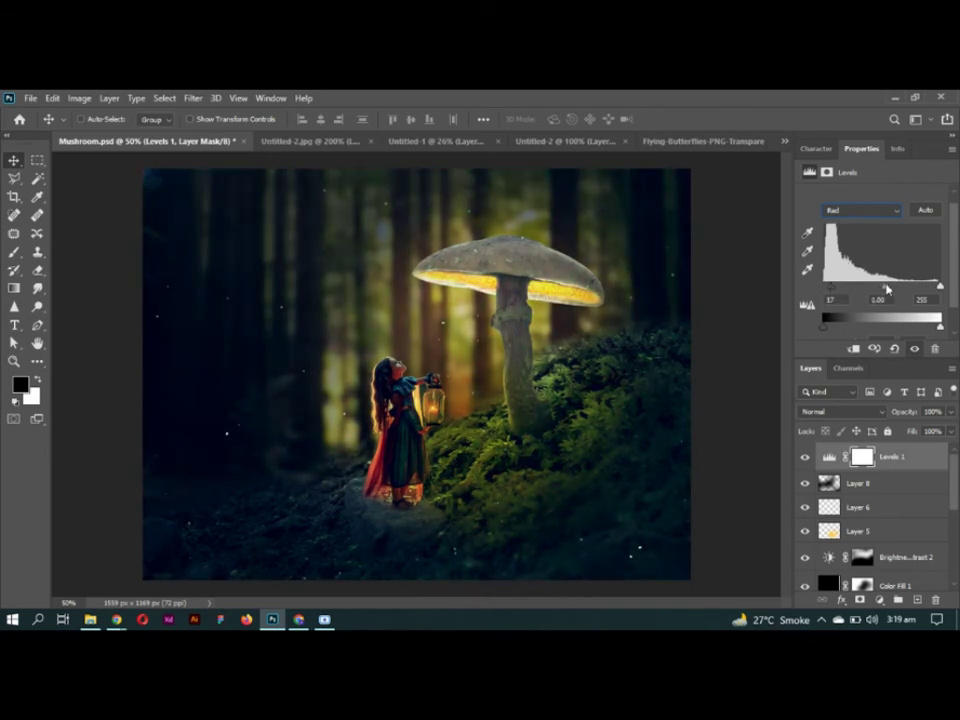
mouse_move(940, 326)
mouse_down()
mouse_move(868, 326)
mouse_move(940, 326)
mouse_up()
Step: Tweak the Green channel output levels, then delete the Levels 1 layer
click(847, 212)
click(845, 252)
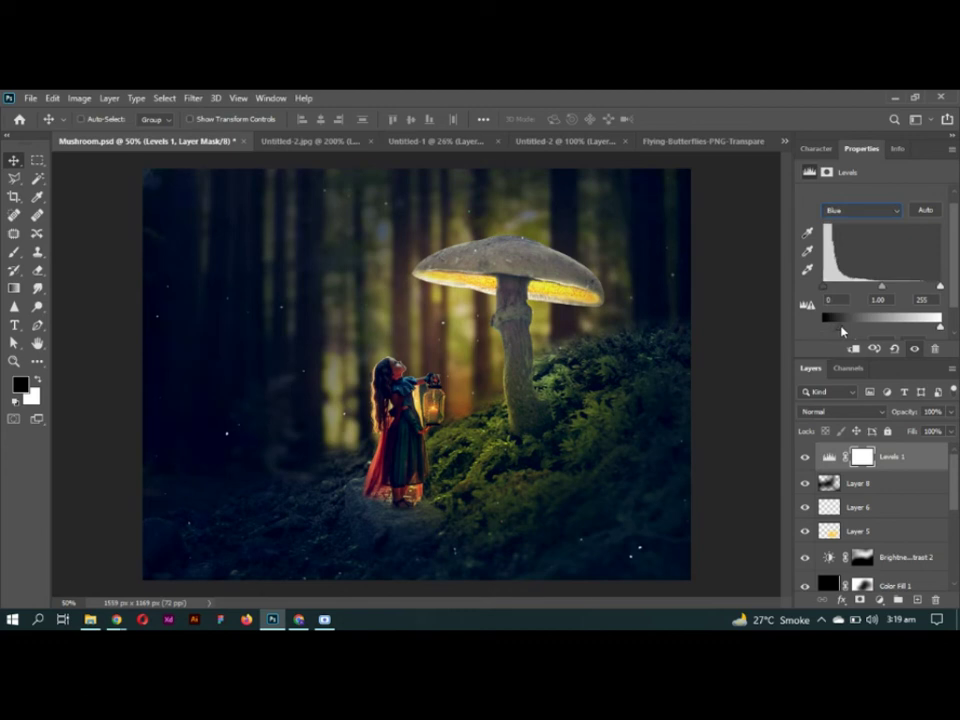
click(847, 211)
click(845, 241)
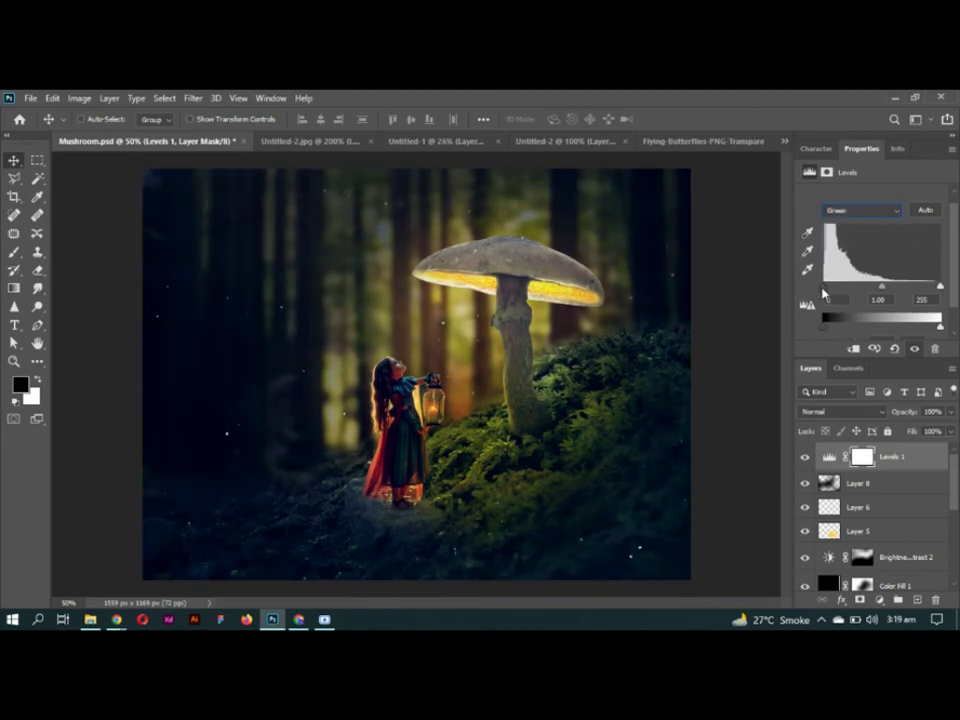
drag(828, 328, 823, 330)
click(816, 148)
key(Delete)
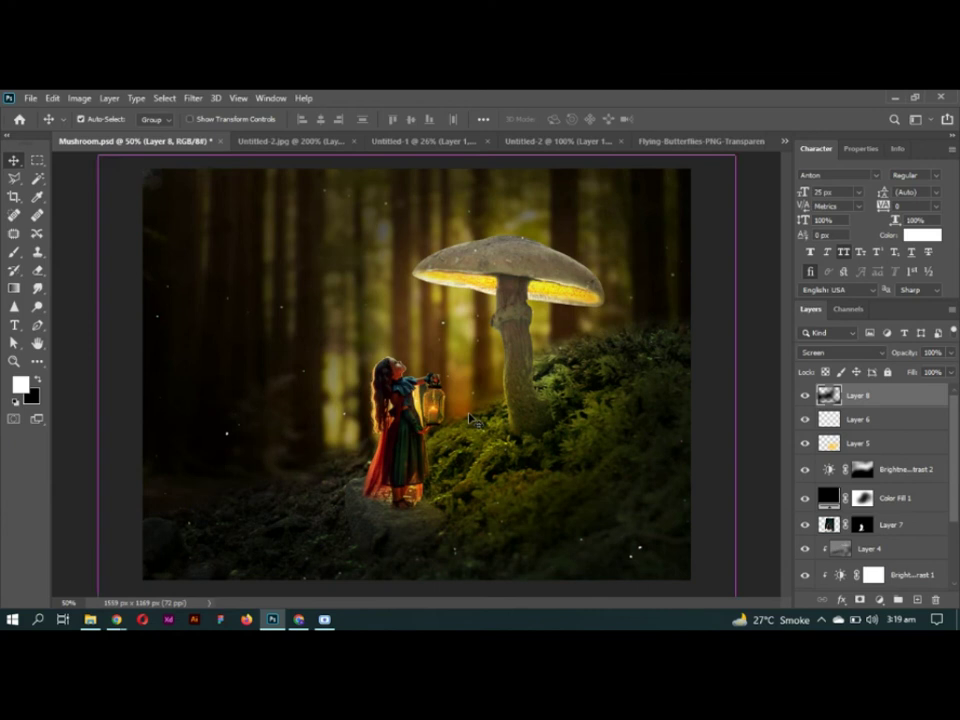
Step: Restore the Levels layer and set up a small 100% Eraser on Layer 7's pixels
key(ctrl+z)
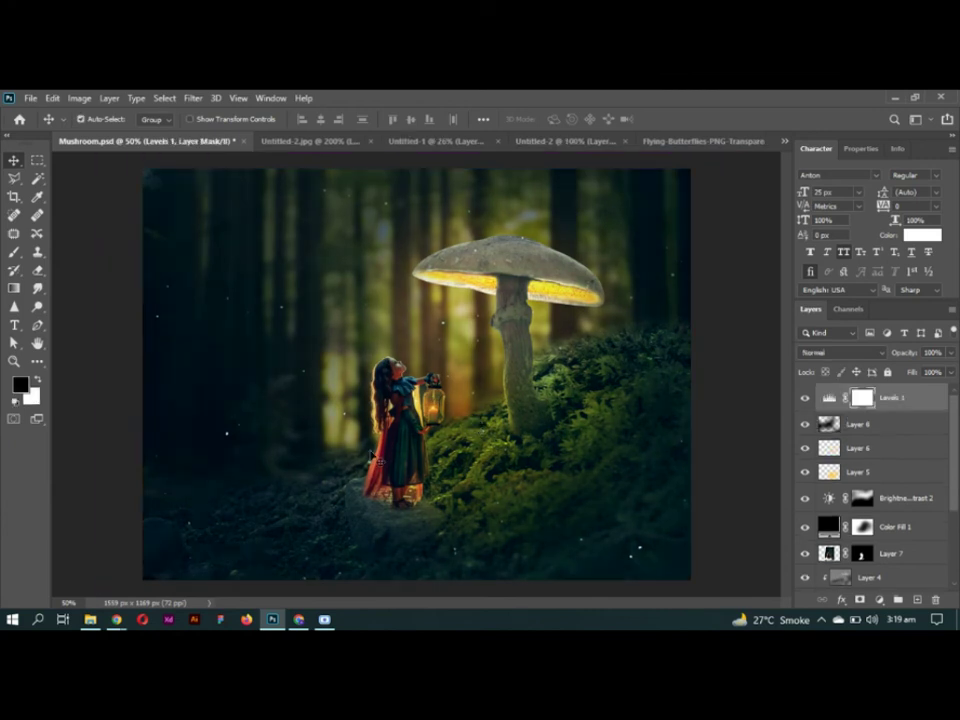
scroll(405, 455, up, 5)
click(935, 549)
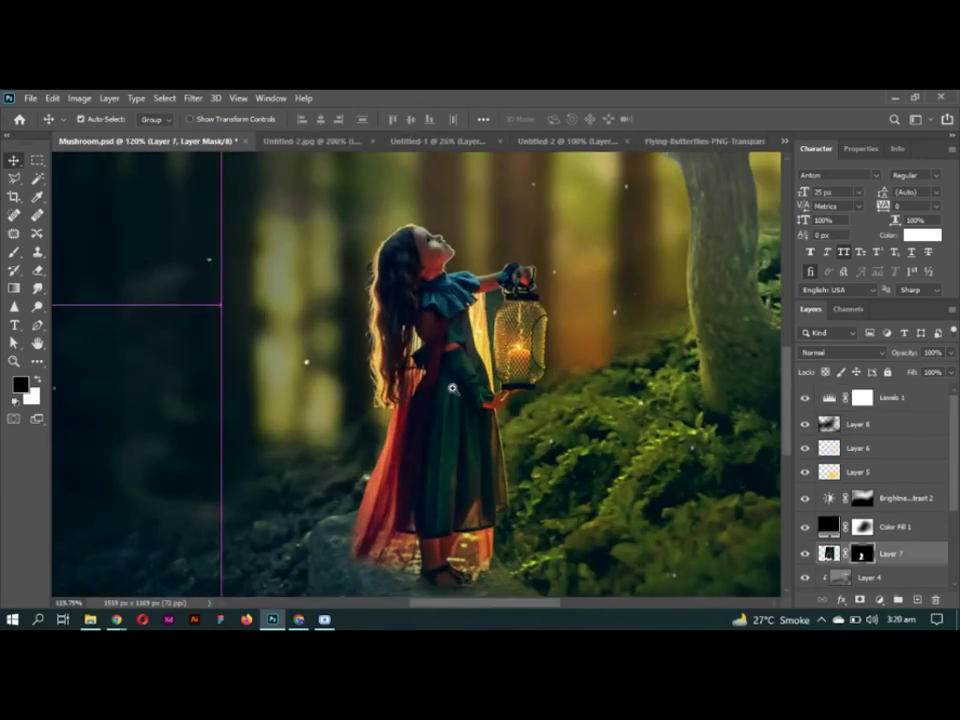
scroll(405, 370, up, 2)
scroll(400, 390, up, 2)
key(e)
key(bracketleft)
key(bracketleft)
key(bracketleft)
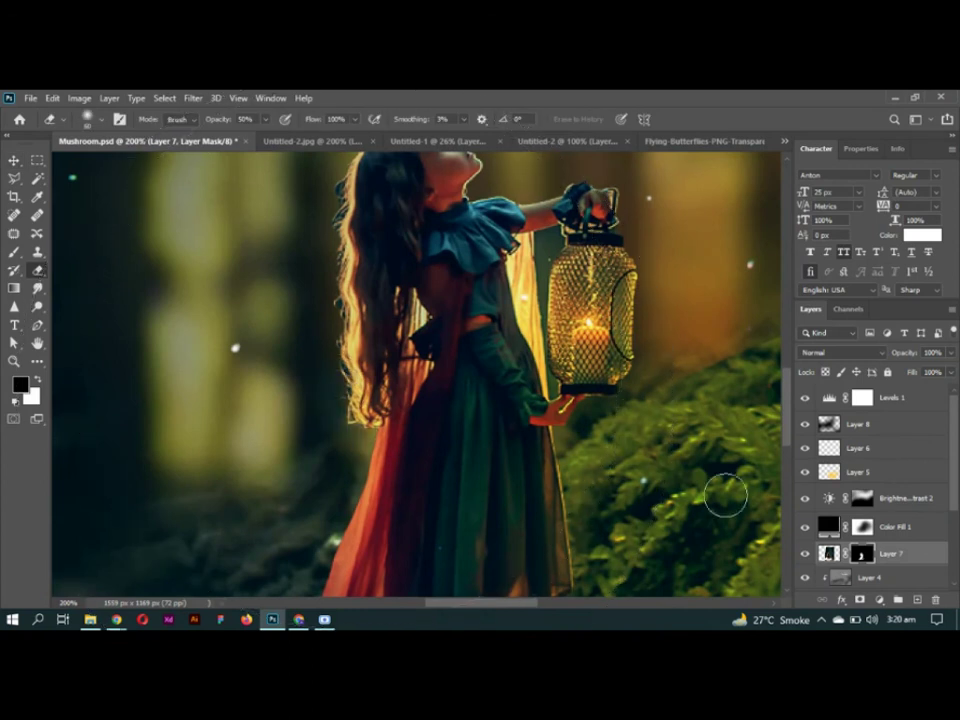
click(829, 552)
key(x)
key(0)
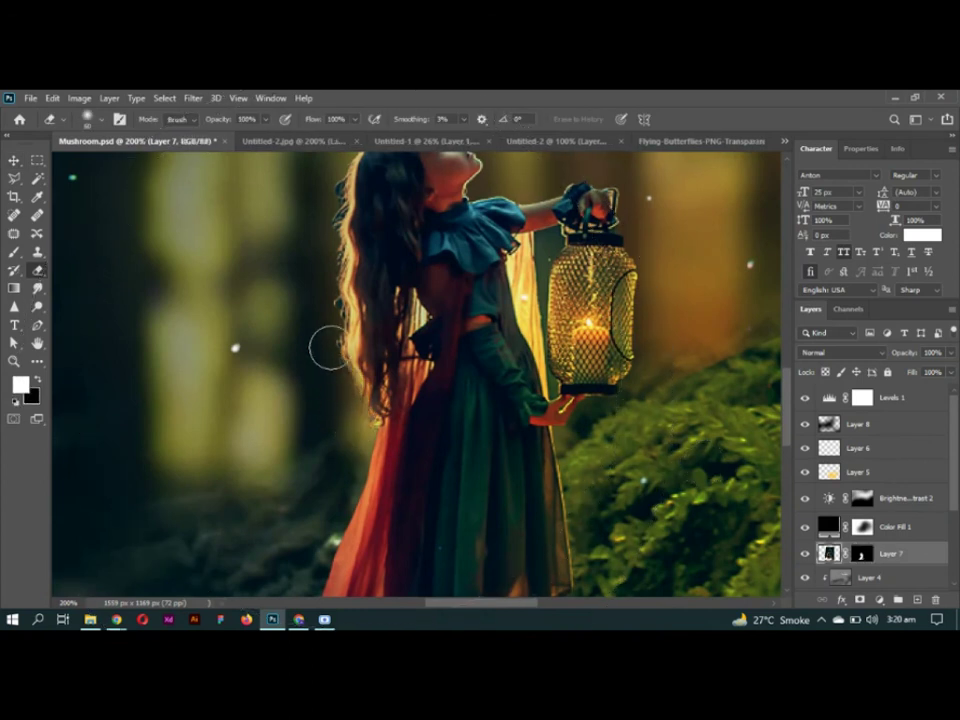
scroll(385, 203, up, 5)
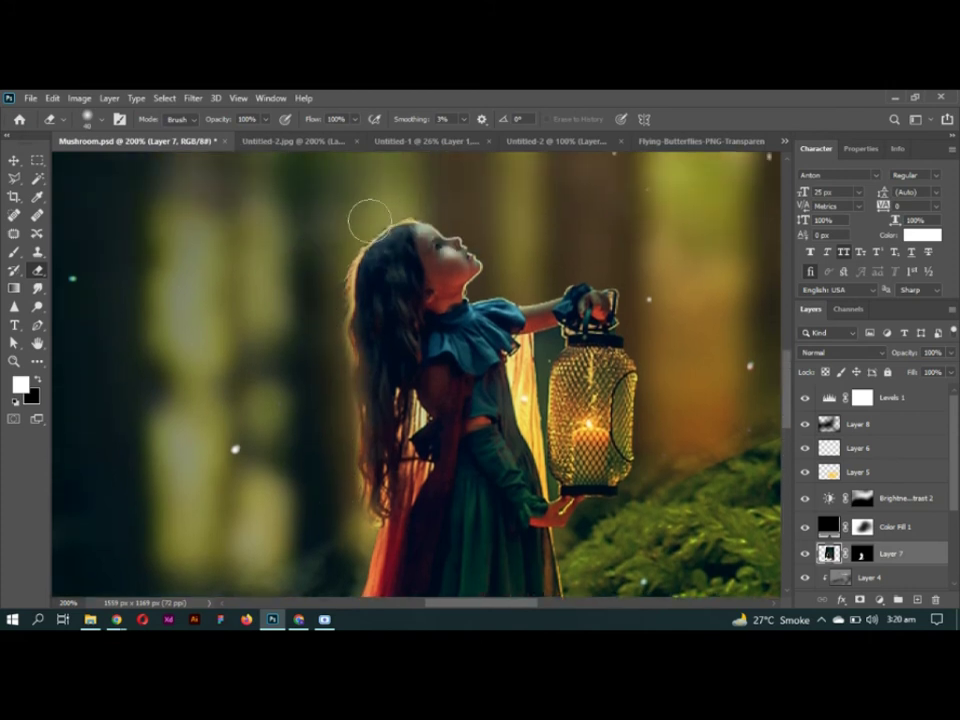
Step: Erase the orange glowing rim along the girl's left and top-left hair edge, then hide the panels
drag(381, 204, 441, 254)
key(ctrl+minus)
key(ctrl+minus)
key(ctrl+minus)
scroll(318, 300, down, 5)
key(ctrl+plus)
key(ctrl+plus)
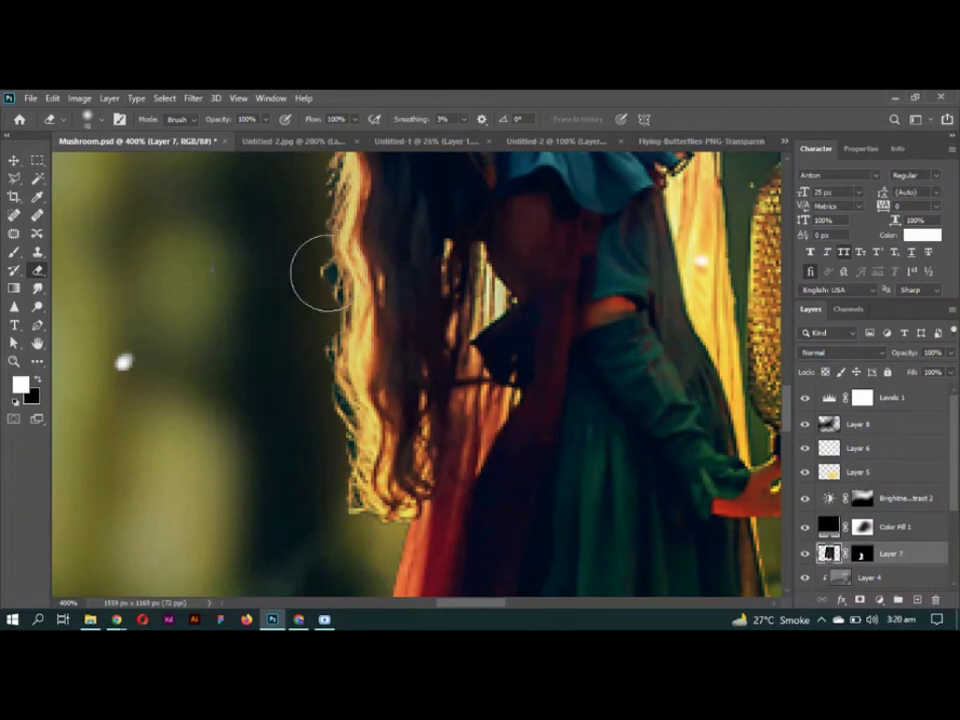
drag(325, 270, 357, 488)
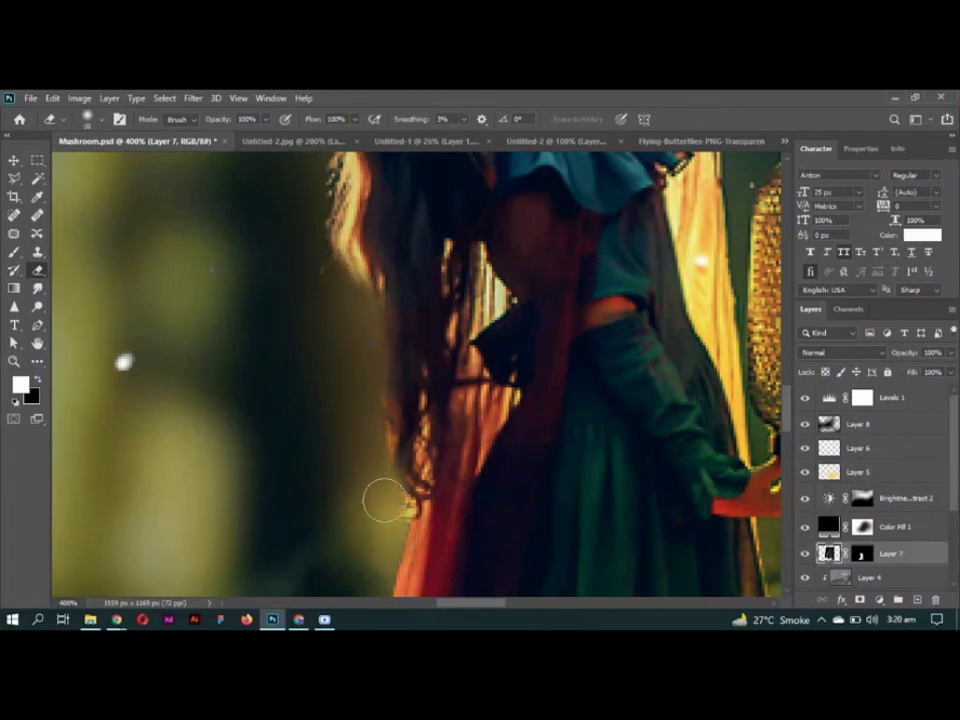
scroll(384, 489, up, 5)
drag(364, 493, 336, 279)
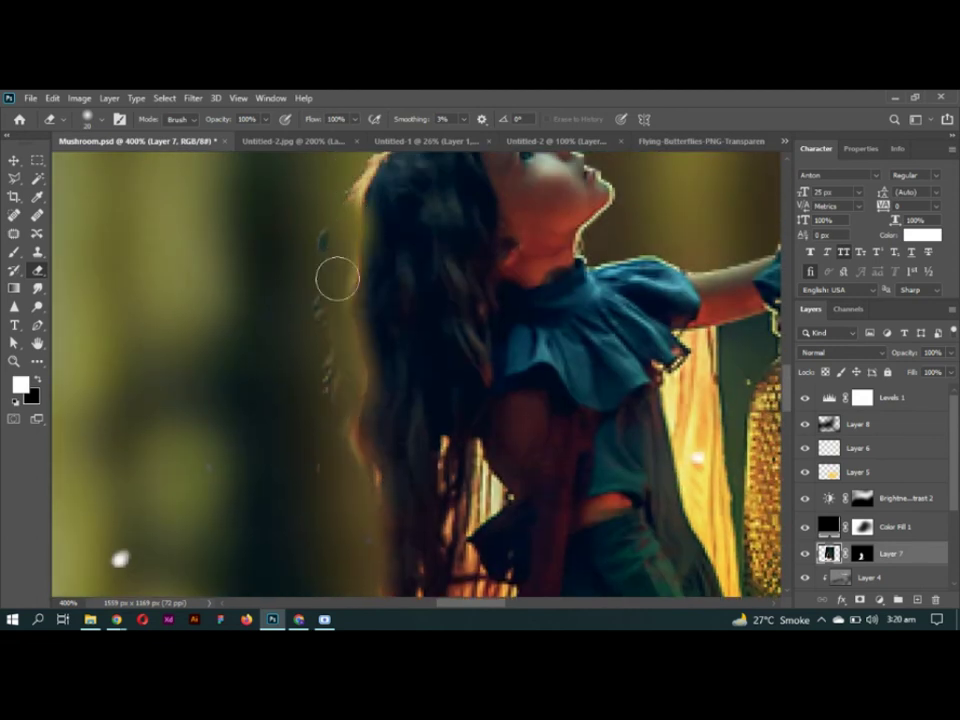
scroll(300, 455, up, 3)
mouse_move(466, 277)
mouse_down()
mouse_move(347, 332)
mouse_move(385, 307)
mouse_up()
key(ctrl+1)
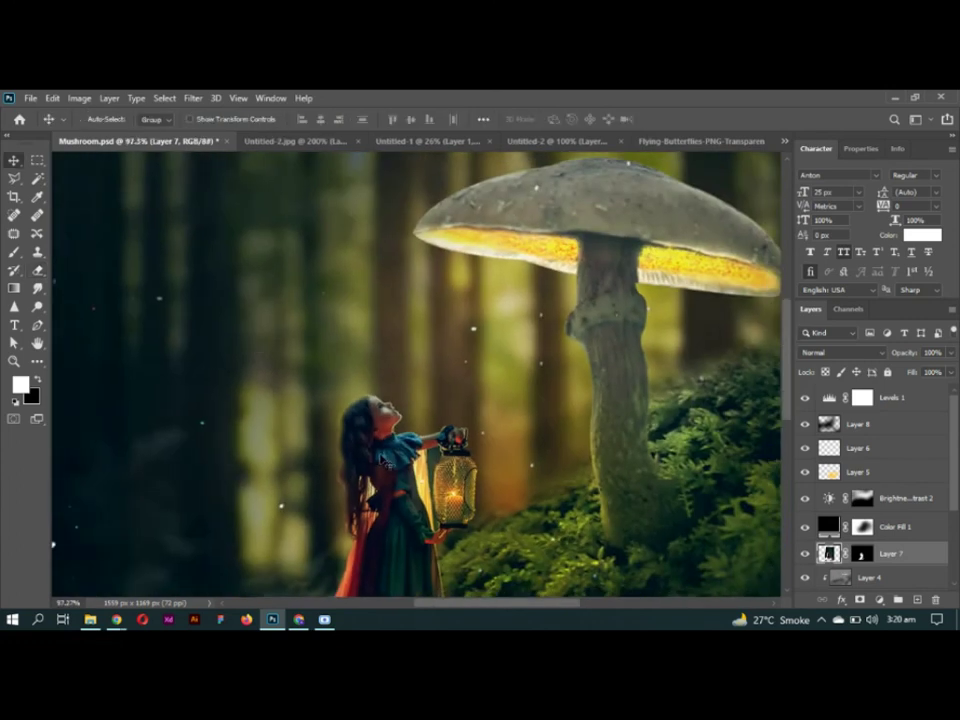
key(ctrl+minus)
key(Tab)
Step: Apply a steep contrast Curves adjustment (Ctrl+M) to the girl layer
drag(366, 373, 445, 450)
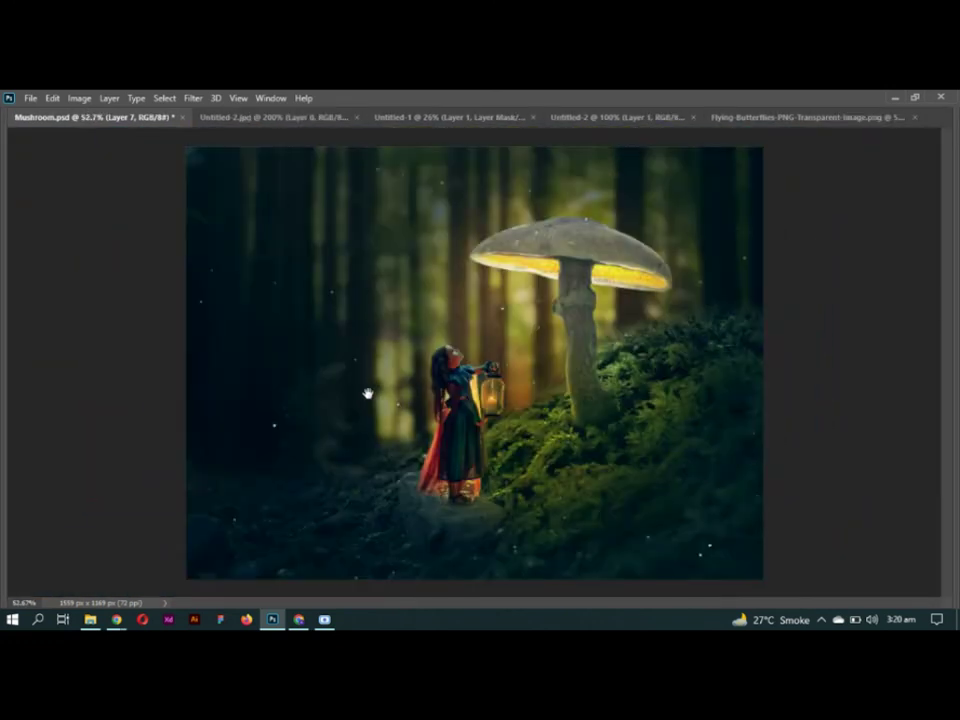
key(ctrl+0)
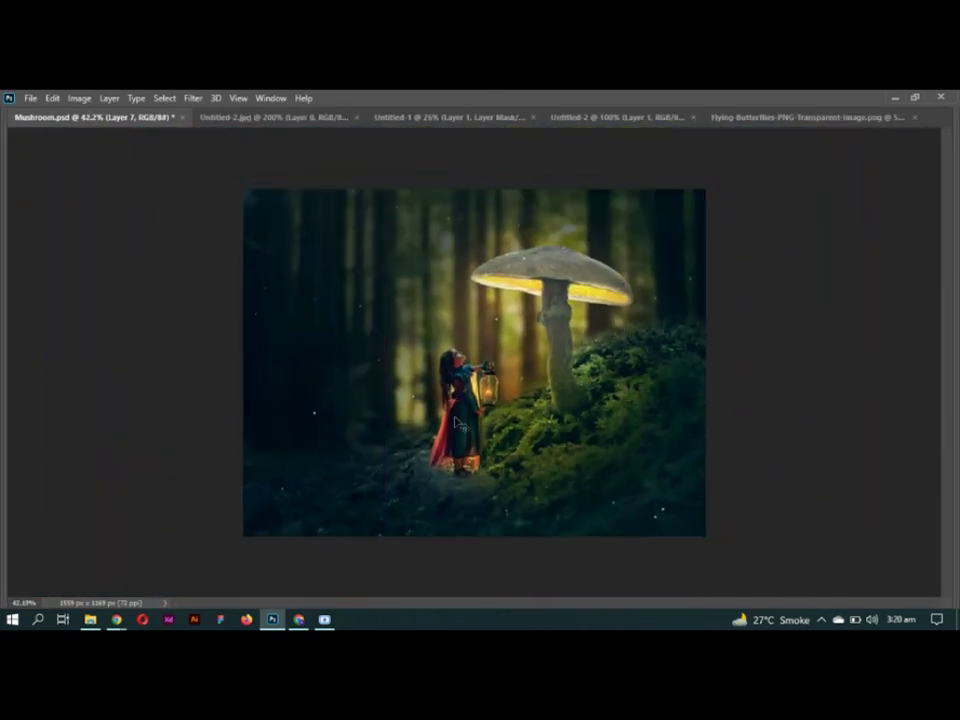
key(ctrl+m)
drag(459, 144, 797, 144)
mouse_move(755, 283)
mouse_down()
mouse_move(826, 283)
mouse_move(758, 270)
mouse_up()
key(Return)
key(Tab)
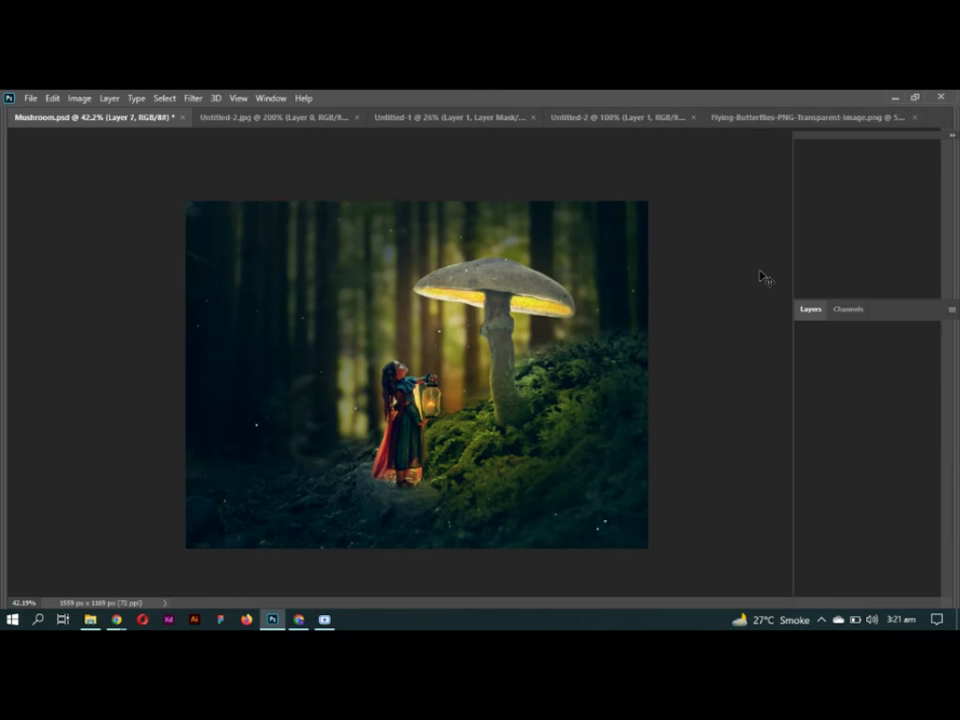
key(ctrl+plus)
Step: Drag the butterfly from its document into the Mushroom.psd composite
click(450, 141)
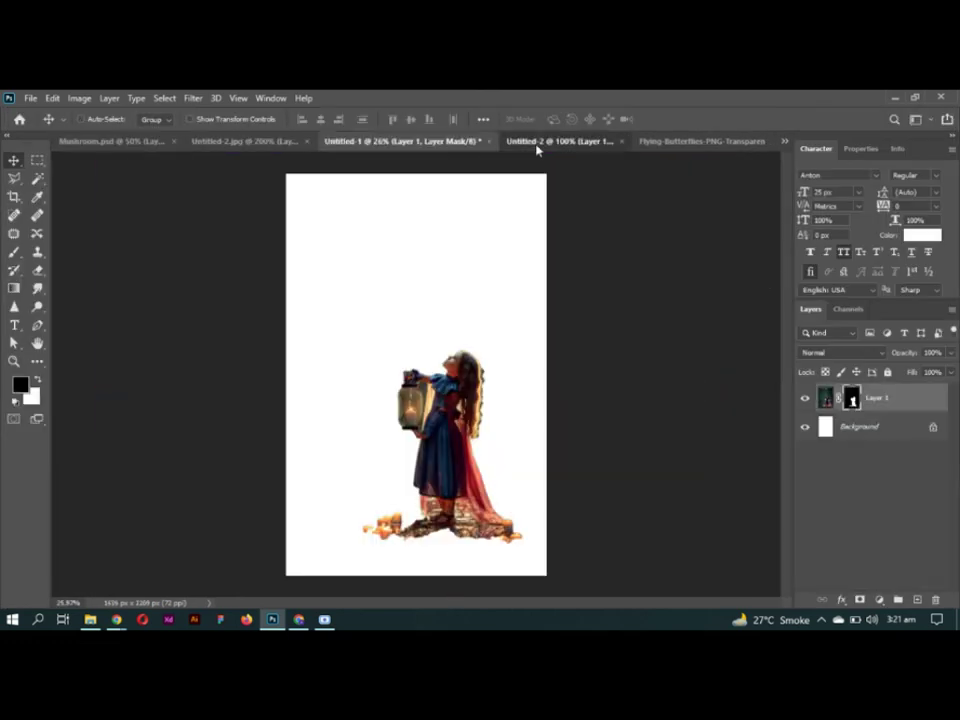
click(520, 143)
click(630, 145)
click(210, 141)
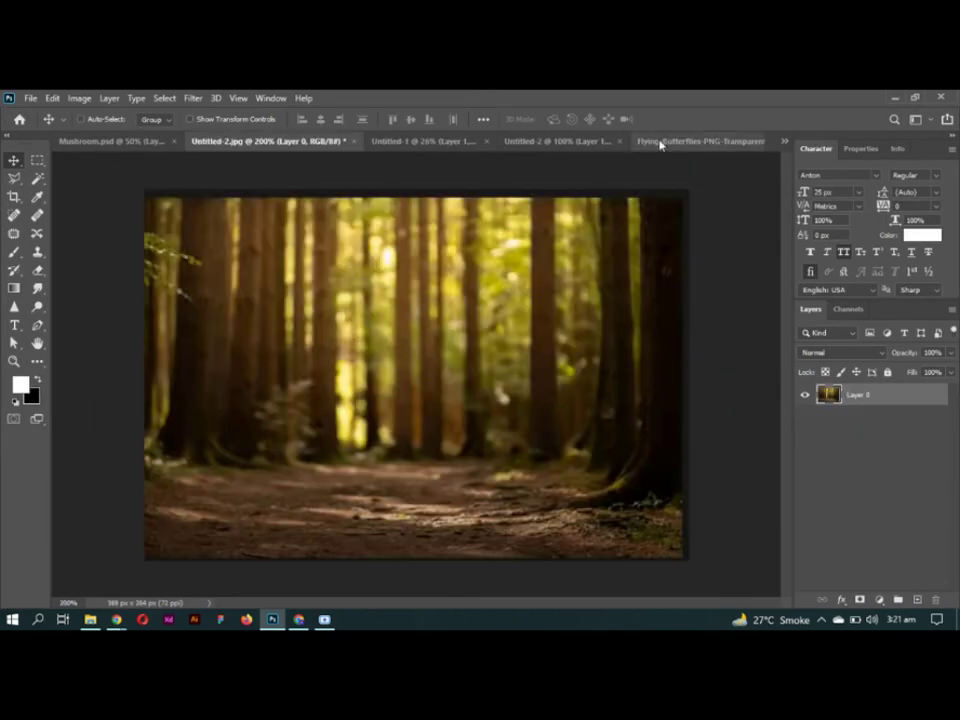
click(620, 141)
mouse_move(508, 454)
mouse_down()
mouse_move(253, 228)
mouse_move(620, 266)
mouse_move(452, 376)
mouse_up()
Step: Scale the butterfly, flip it horizontally and place it on the lantern
key(ctrl+t)
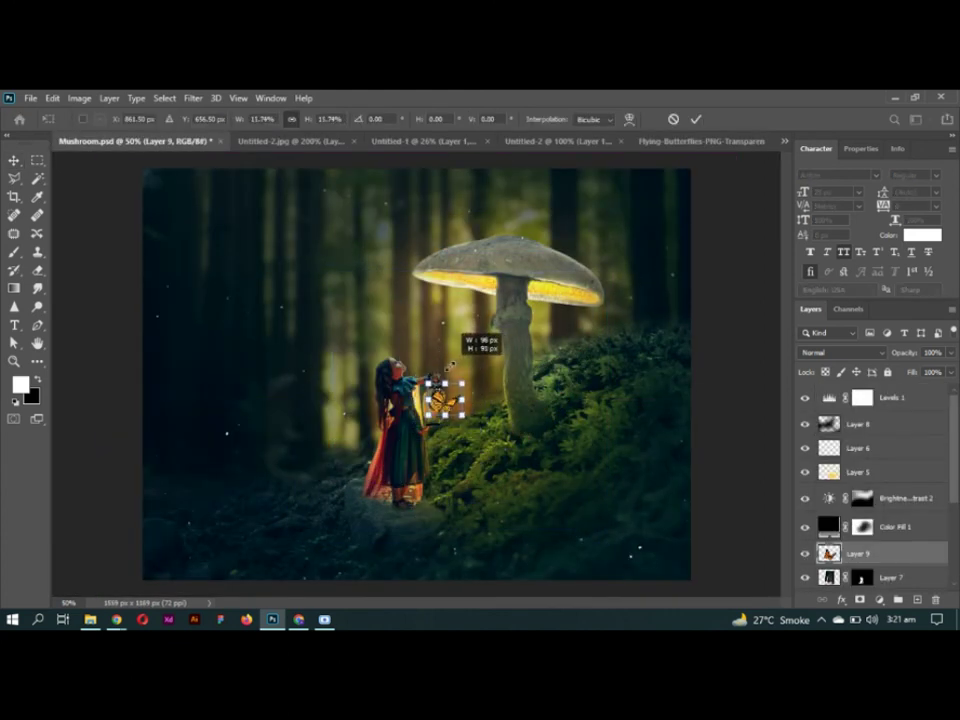
scroll(452, 376, up, 3)
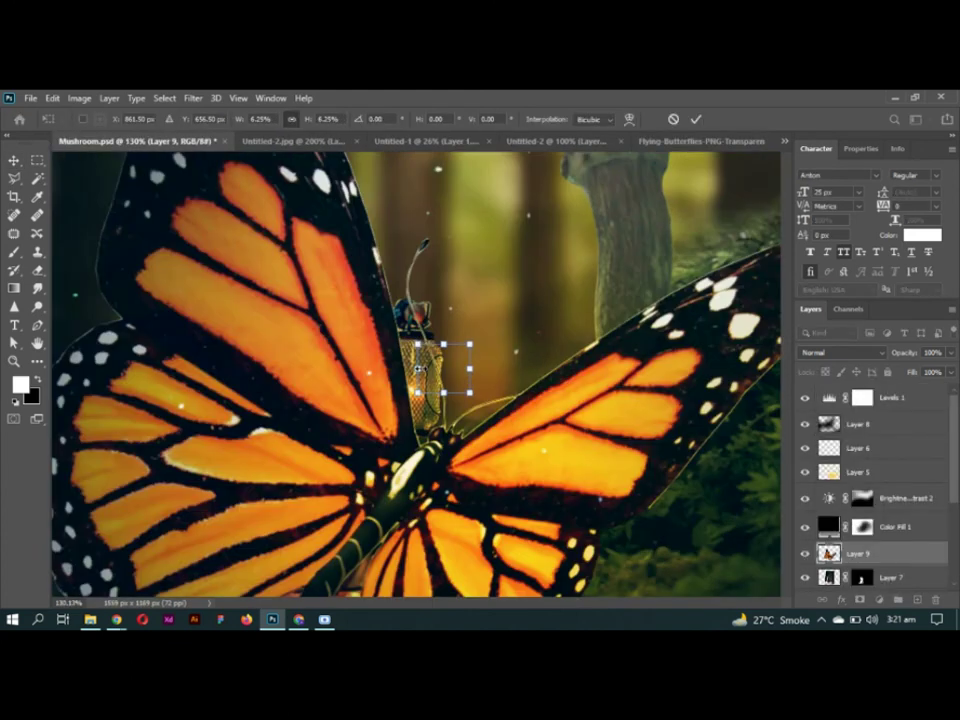
right_click(440, 355)
click(477, 352)
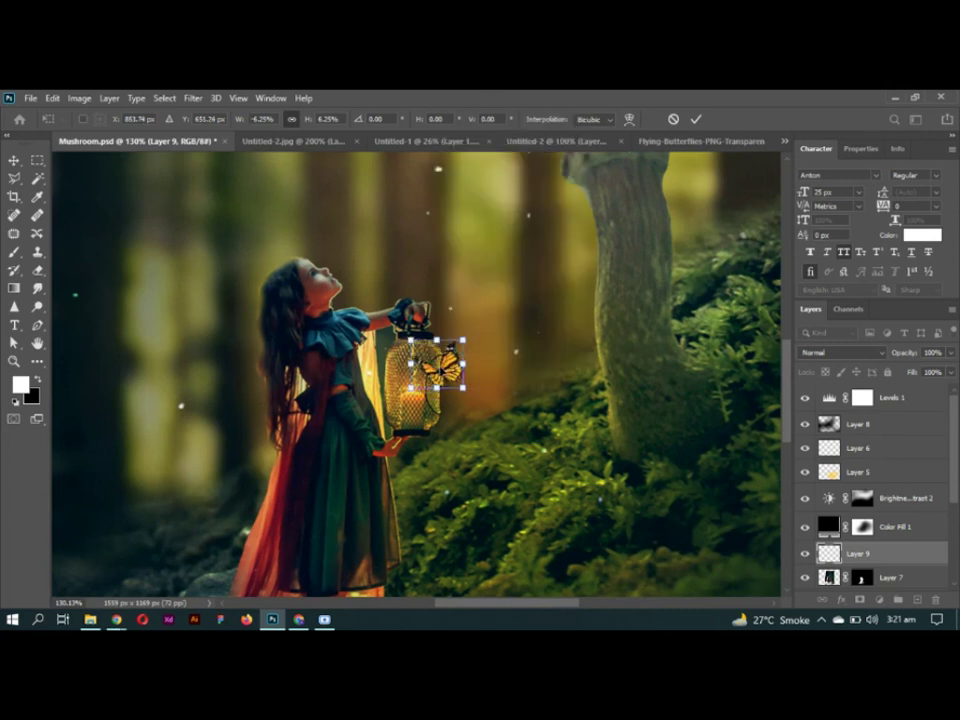
key(Return)
Step: Shift the lantern butterfly's hue and bring its layer to the top
key(ctrl+u)
mouse_move(675, 355)
mouse_down()
mouse_move(700, 345)
mouse_move(626, 348)
mouse_move(667, 349)
mouse_up()
key(Return)
key(ctrl+shift+bracketright)
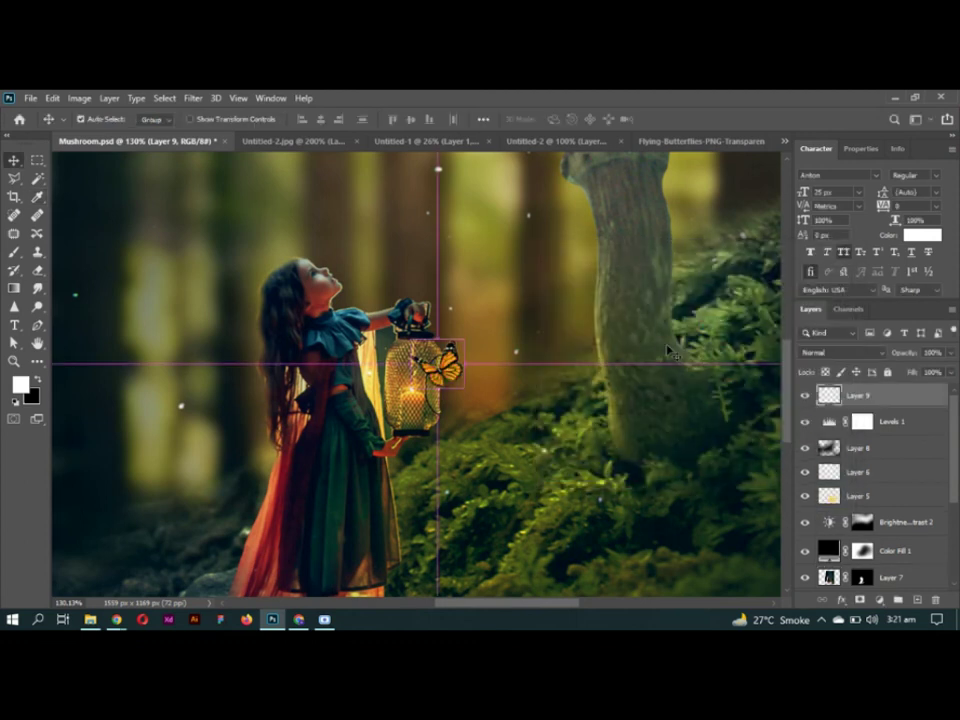
Step: Place a flipped, hue-shifted duplicate butterfly on the mushroom stem
scroll(471, 379, down, 3)
mouse_move(470, 378)
mouse_down()
mouse_move(508, 272)
mouse_move(536, 296)
mouse_move(538, 256)
mouse_up()
key(ctrl+t)
right_click(509, 338)
click(567, 577)
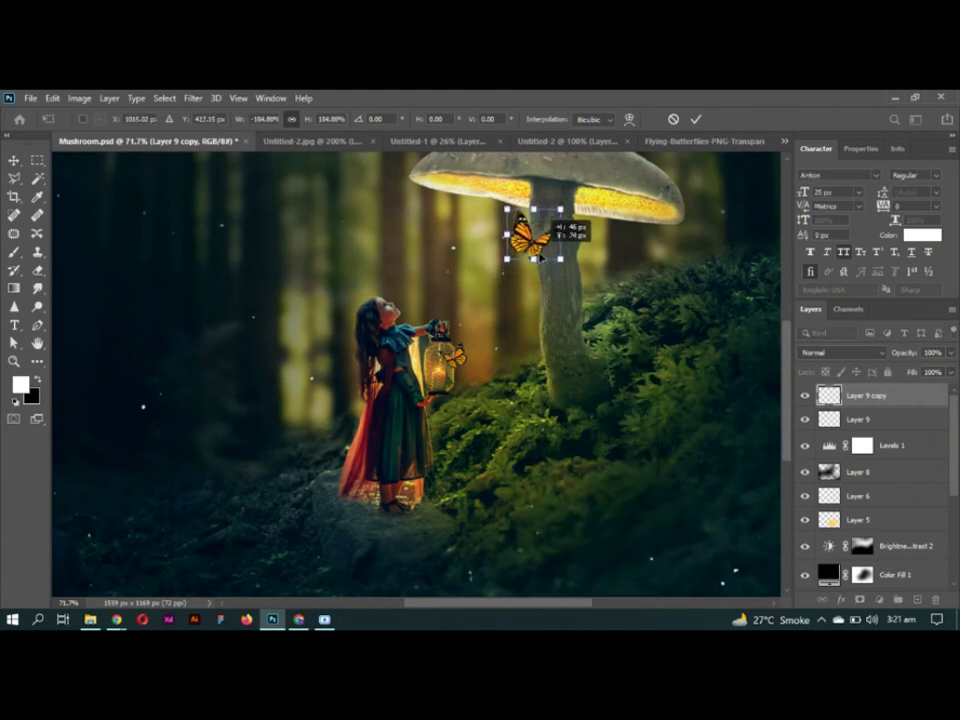
scroll(506, 281, down, 2)
key(Return)
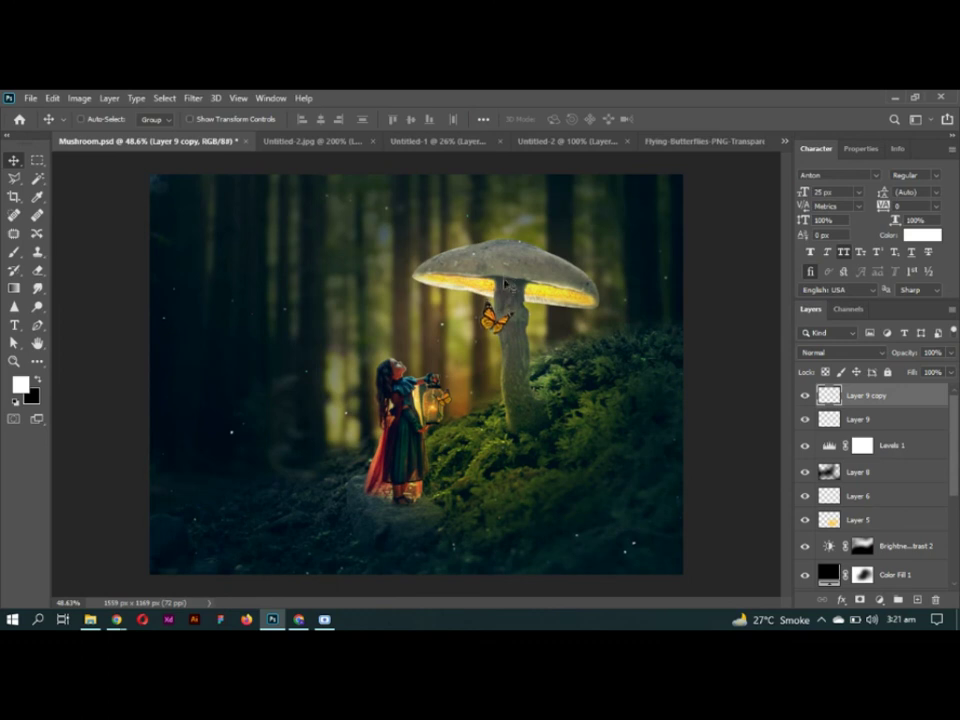
key(ctrl+u)
drag(652, 346, 676, 347)
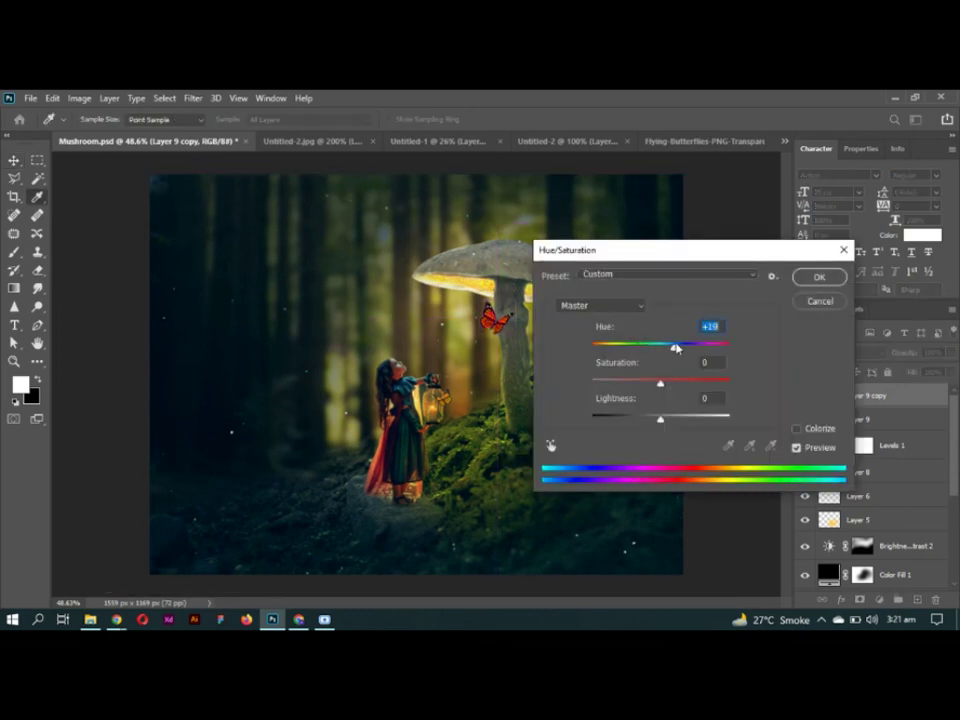
key(Return)
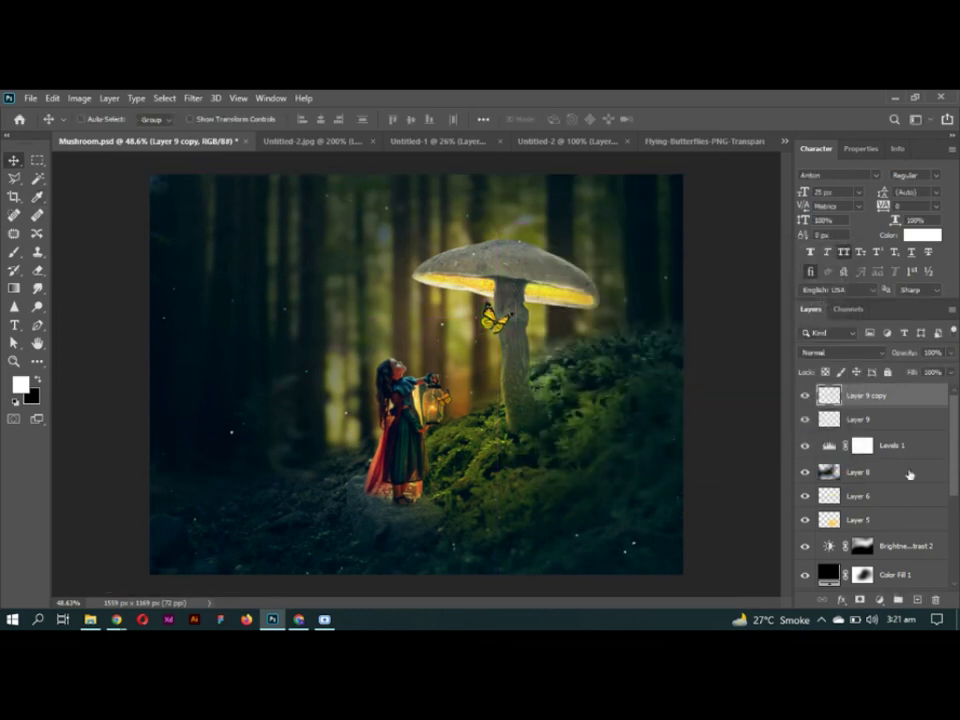
Step: Turn the lantern butterfly on Layer 9 yellow with Hue/Saturation
click(879, 420)
key(ctrl+u)
drag(658, 346, 673, 347)
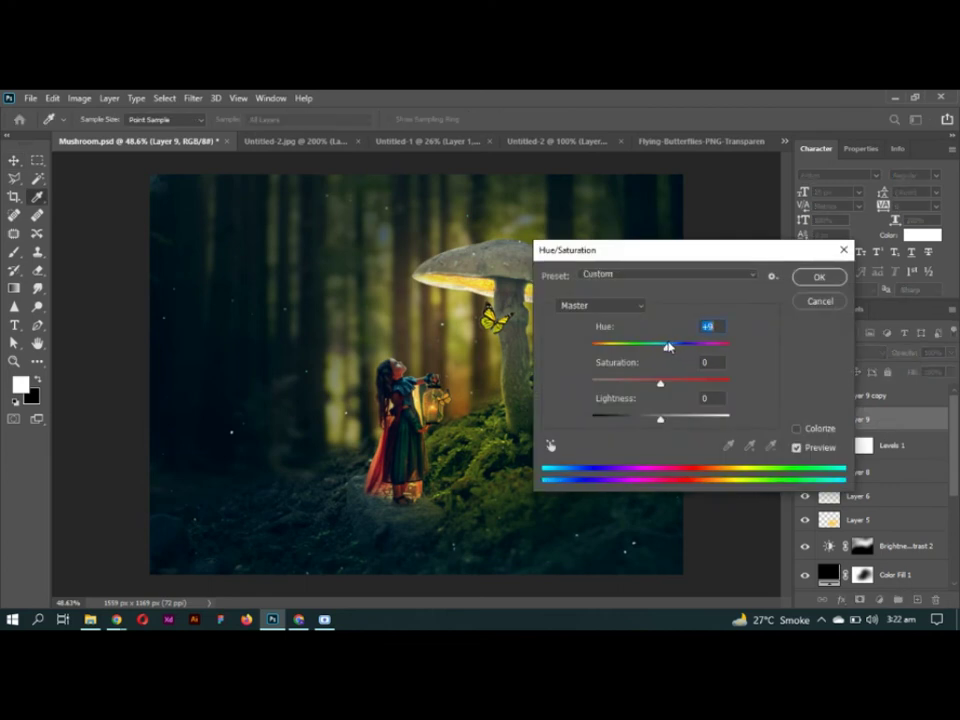
key(Return)
key(v)
scroll(540, 393, down, 2)
scroll(540, 393, up, 1)
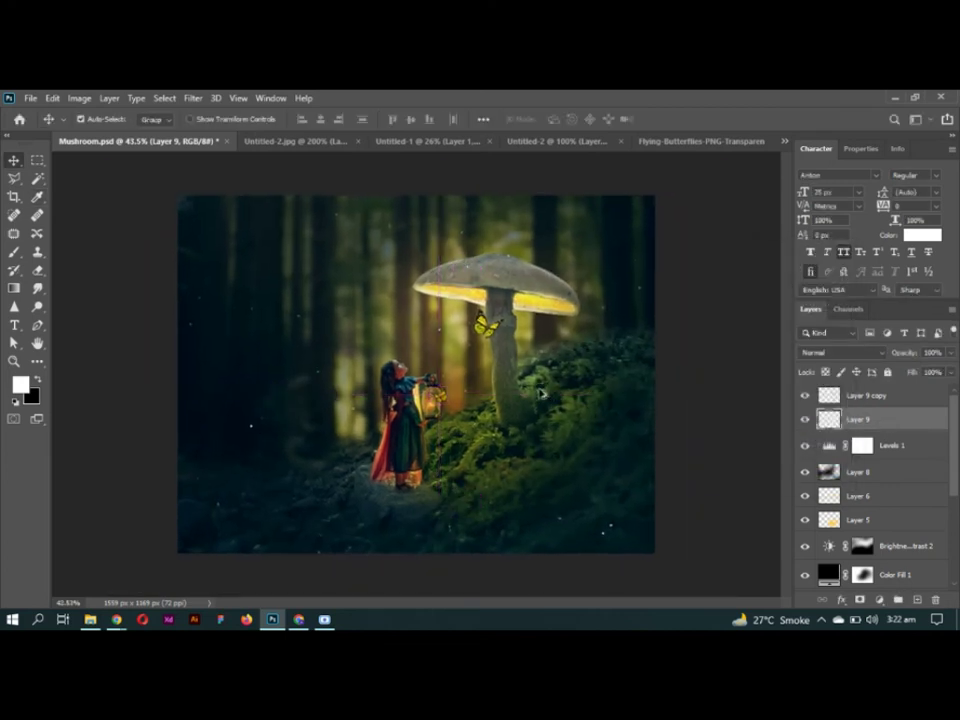
Step: Export the composite as a JPEG via Save for Web
key(ctrl+alt+shift+s)
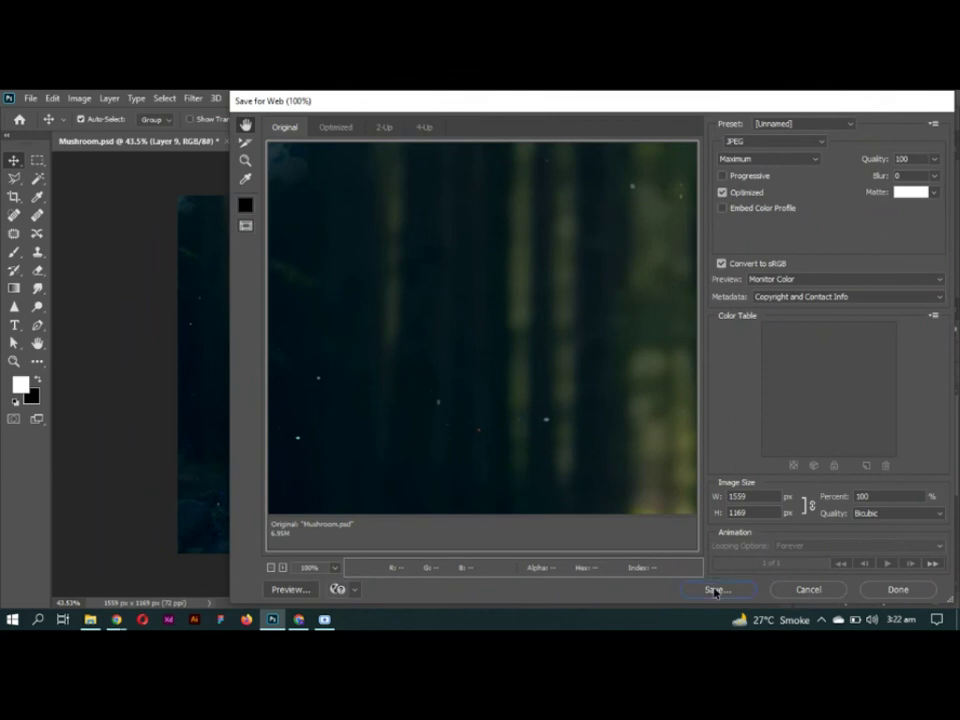
click(714, 591)
key(Return)
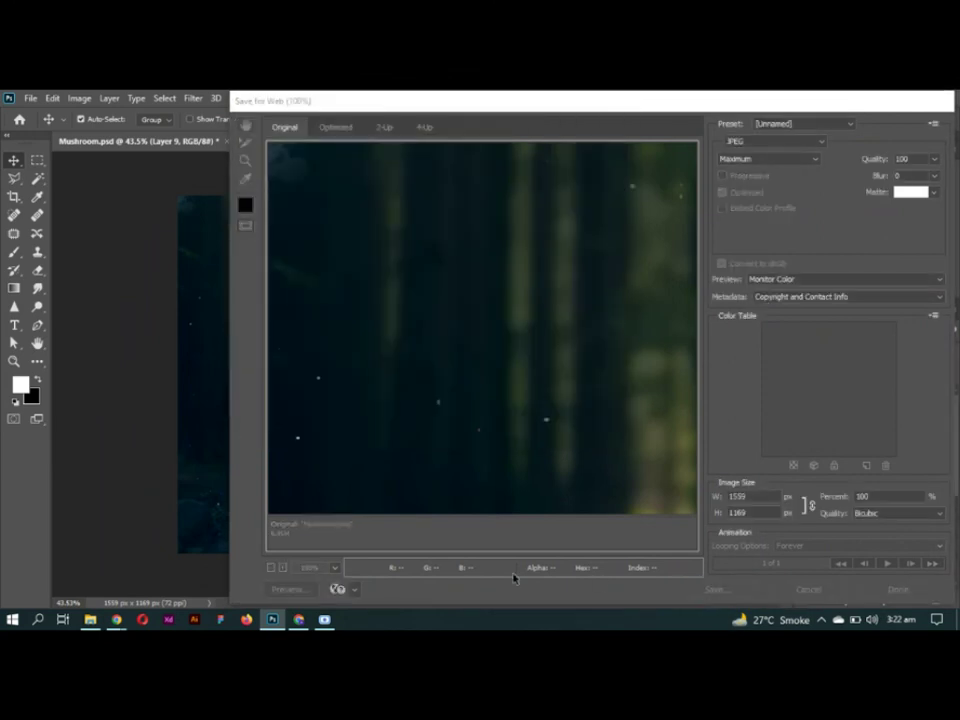
click(90, 619)
Step: Open the exported JPEG from the Youtube & Instagram > Mushroom folder
click(559, 276)
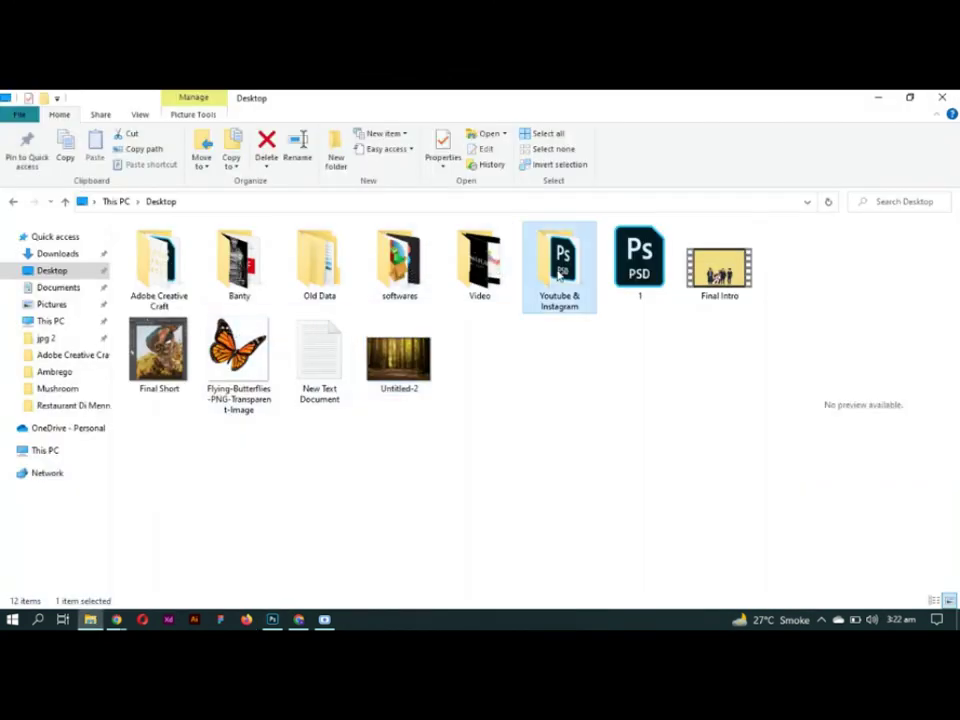
double_click(559, 276)
double_click(240, 257)
double_click(158, 260)
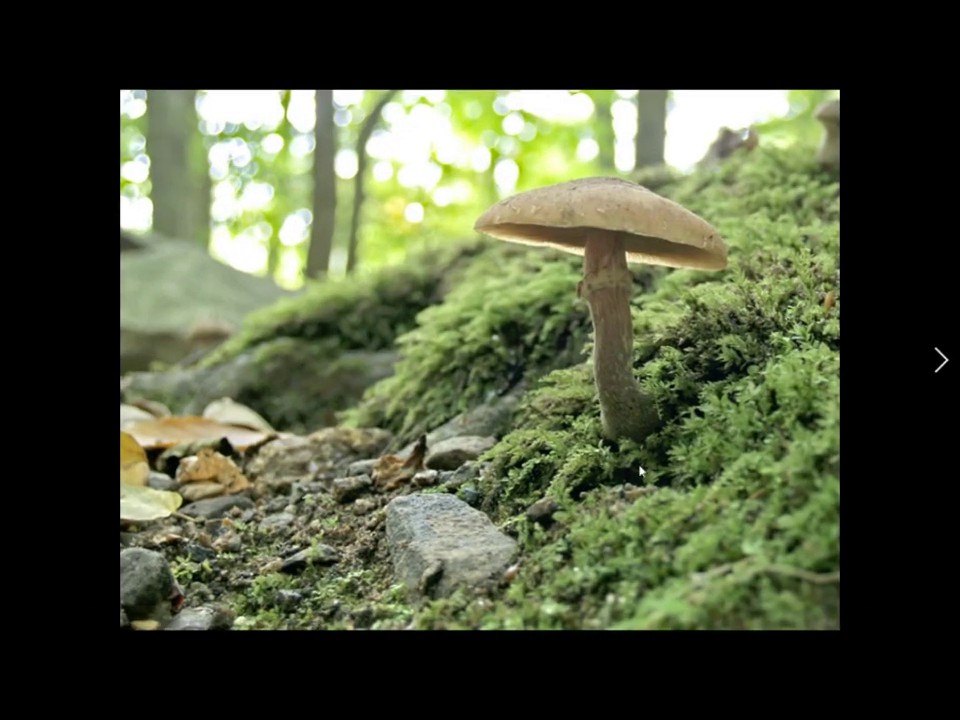
scroll(640, 470, down, 1)
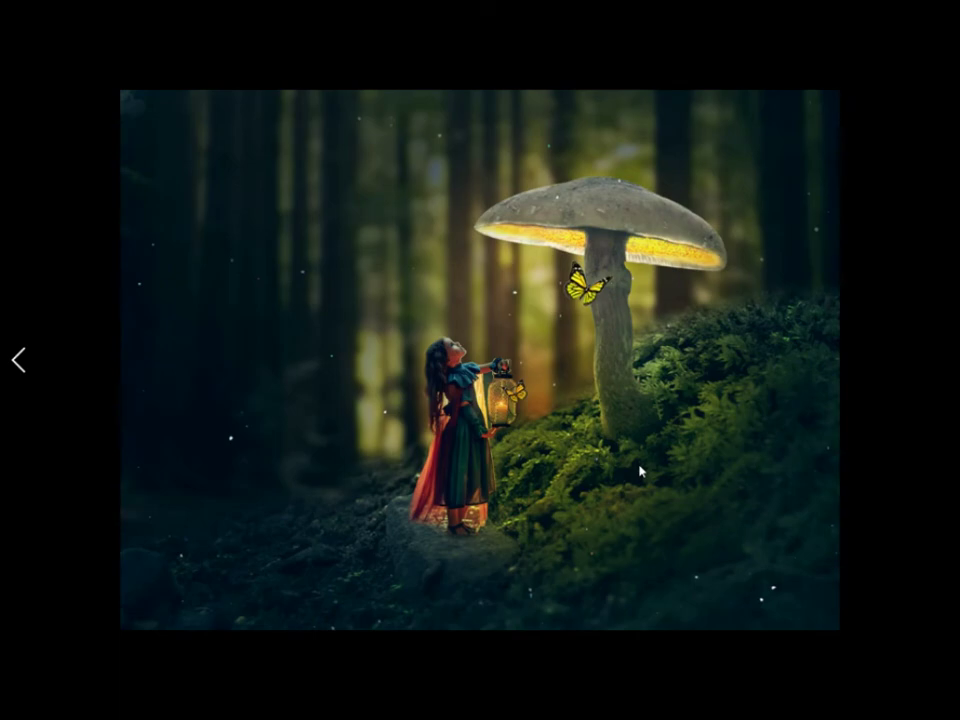